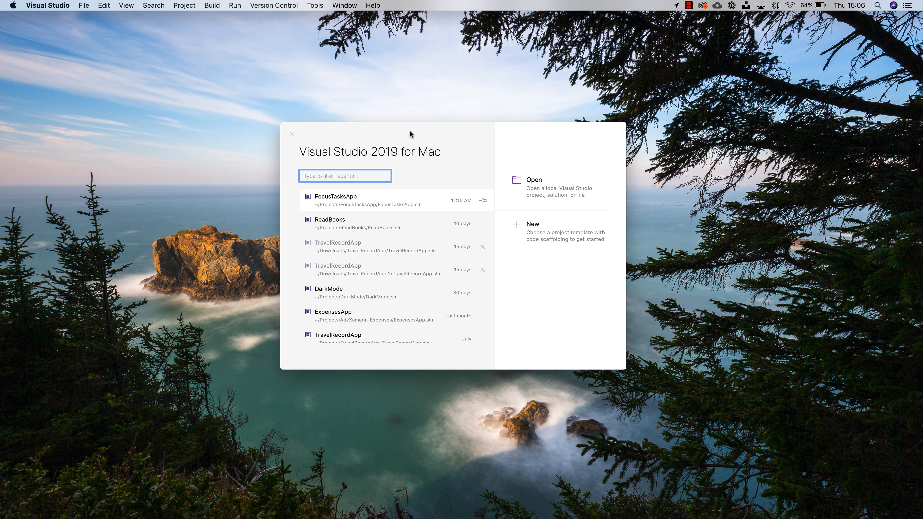
Step: Create a Blank Forms App project named DevOpsExample, targeting Android and iOS with .NET Standard shared code
{"action": "left_click", "coordinate": [528, 230]}
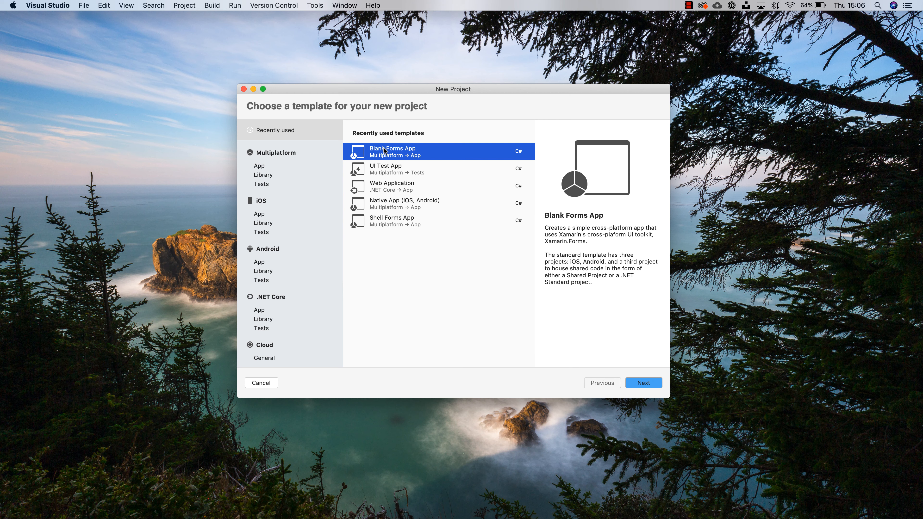
{"action": "left_click", "coordinate": [630, 384]}
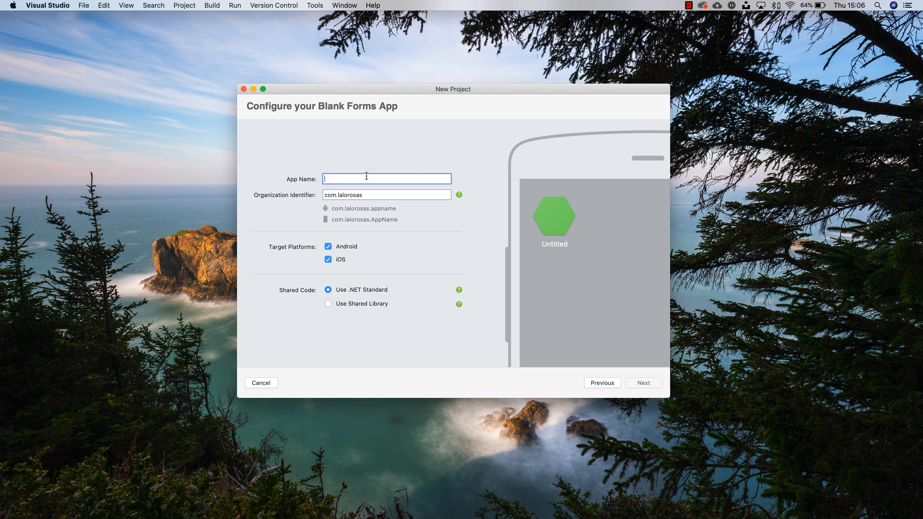
{"action": "type", "text": "DevOpsExample"}
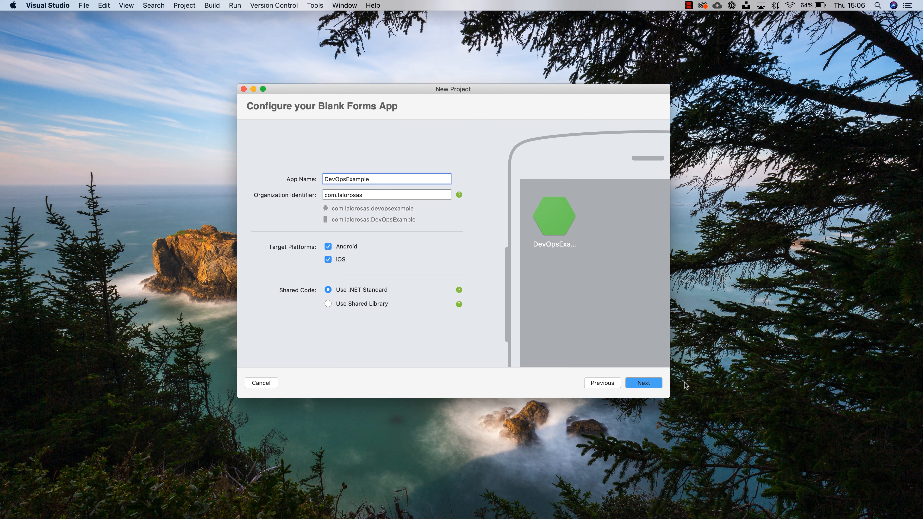
{"action": "left_click", "coordinate": [647, 386]}
{"action": "left_click", "coordinate": [647, 385]}
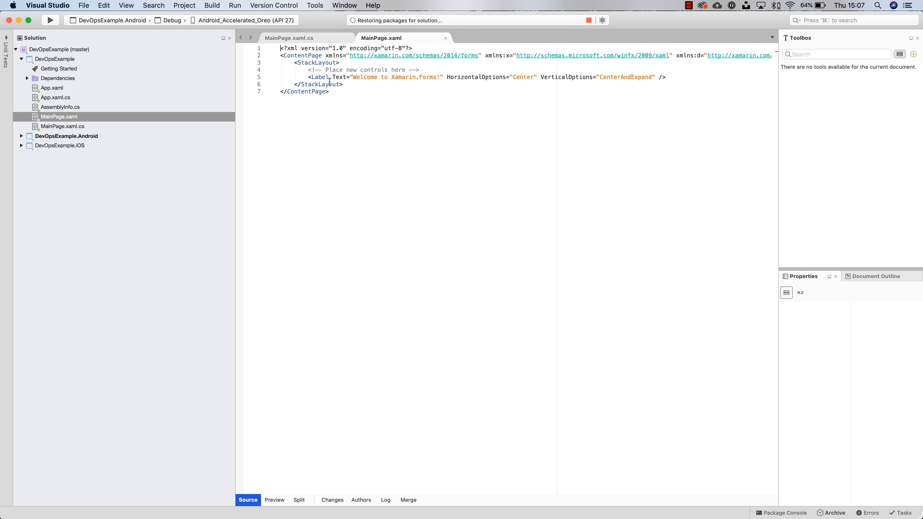
Step: Close the open MainPage.xaml and MainPage.xaml.cs files
{"action": "left_click_drag", "start_coordinate": [309, 77], "coordinate": [497, 72]}
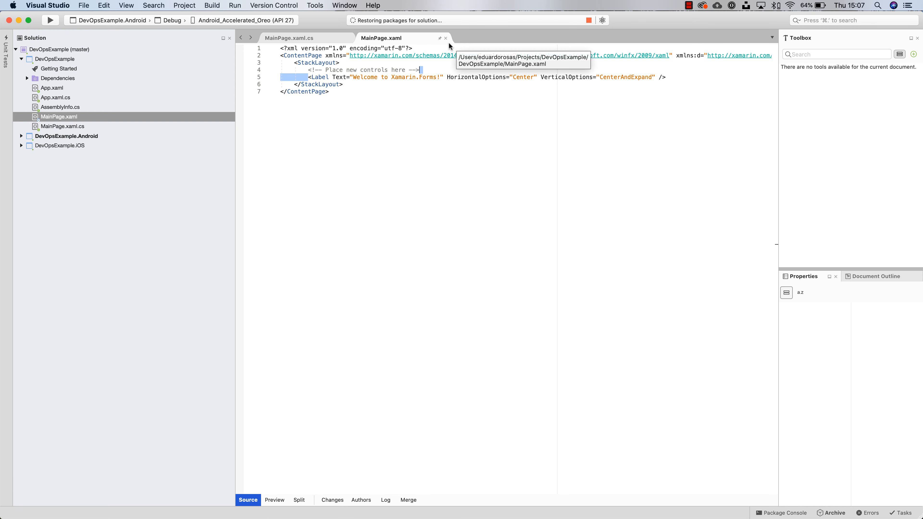
{"action": "left_click", "coordinate": [445, 38]}
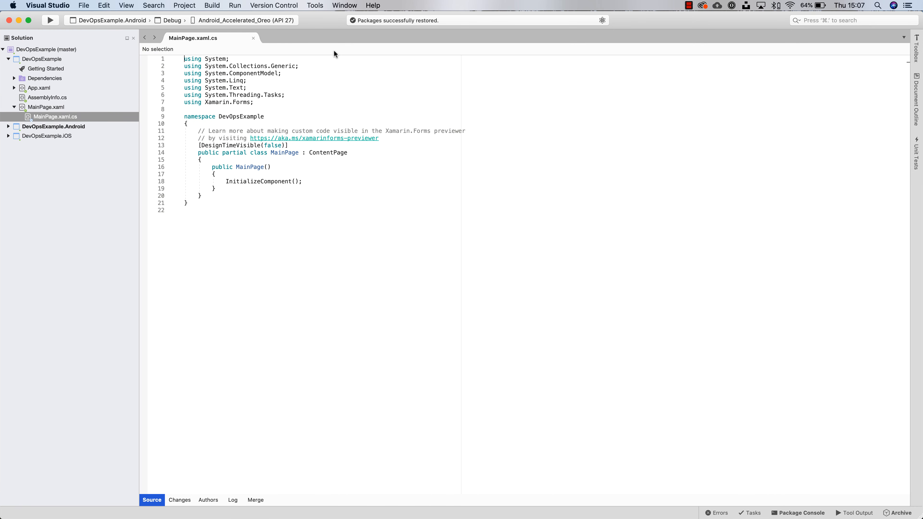
{"action": "left_click", "coordinate": [253, 38]}
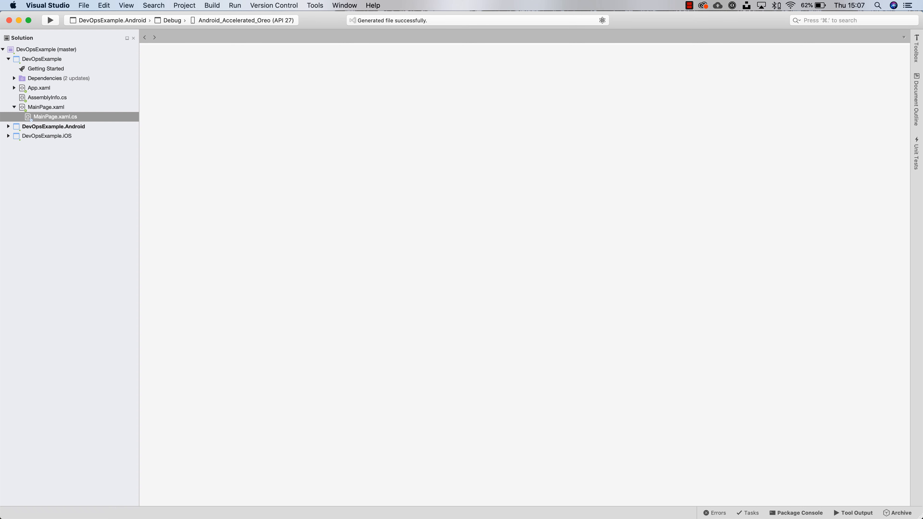
Step: Switch to Chrome and create a private GitHub repository named DevOpsExample, without a README, .gitignore, license or Marketplace app access
{"action": "key", "text": "super+Tab"}
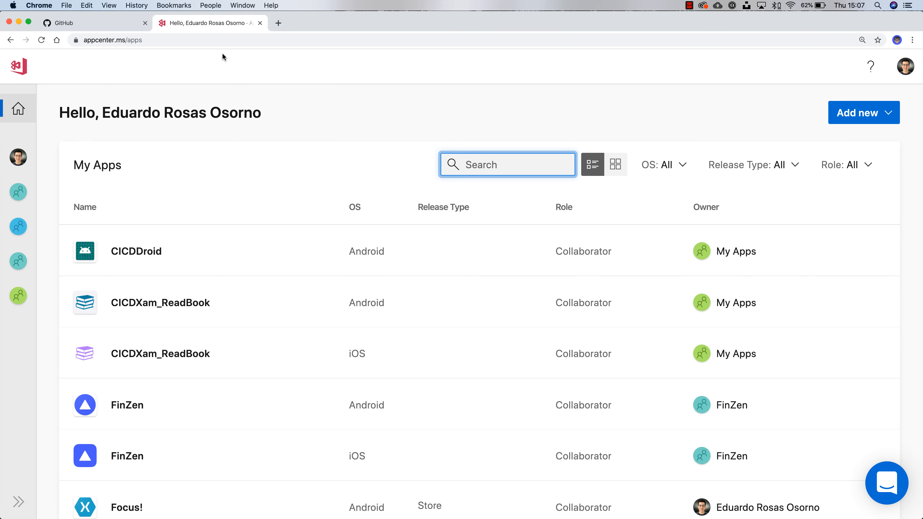
{"action": "left_click", "coordinate": [74, 20]}
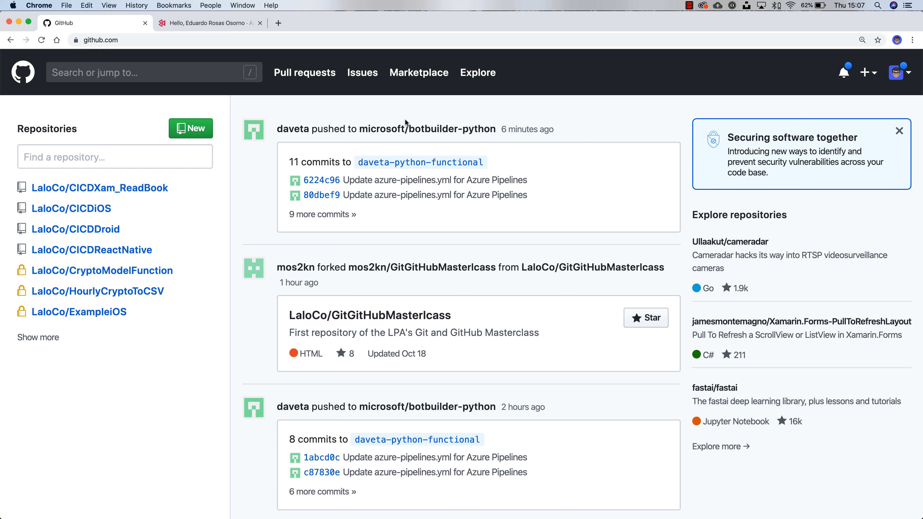
{"action": "left_click", "coordinate": [194, 131]}
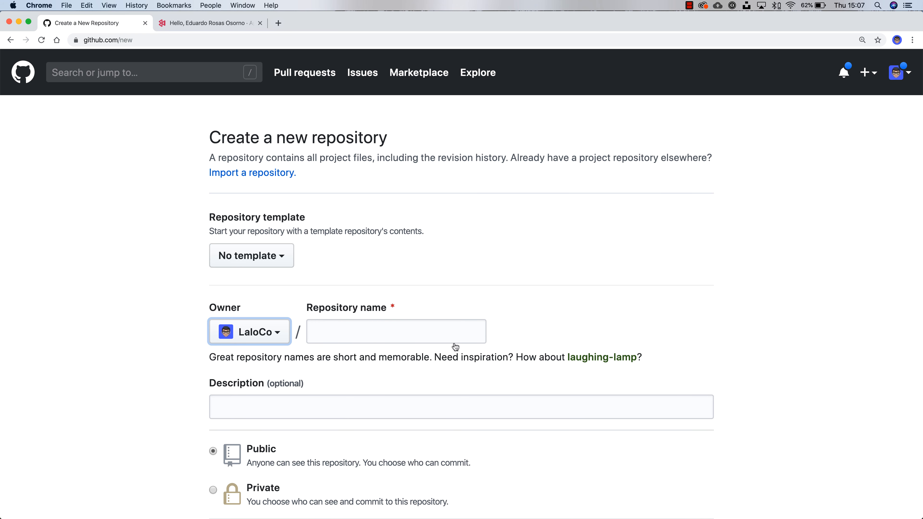
{"action": "scroll", "coordinate": [484, 261], "scroll_direction": "down", "scroll_amount": 2}
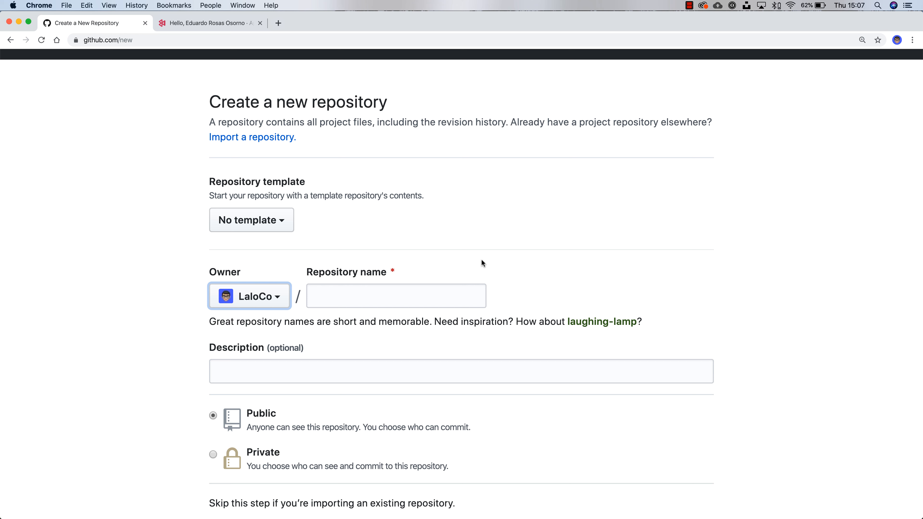
{"action": "scroll", "coordinate": [428, 253], "scroll_direction": "down", "scroll_amount": 6}
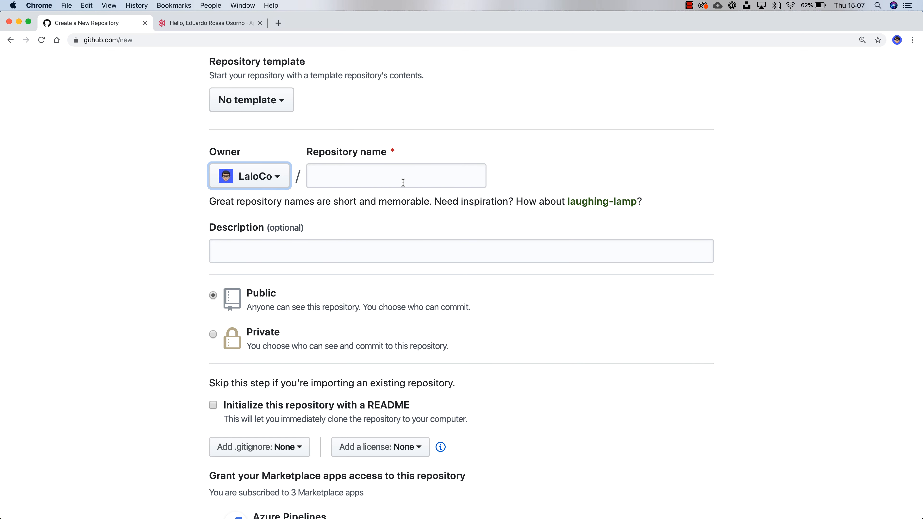
{"action": "left_click", "coordinate": [403, 183]}
{"action": "type", "text": "De"}
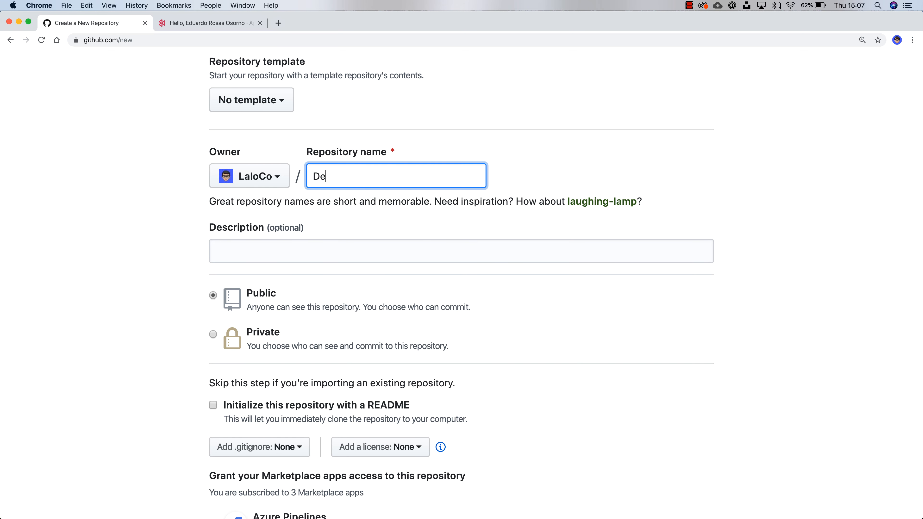
{"action": "type", "text": "vOpsExample"}
{"action": "left_click", "coordinate": [213, 334]}
{"action": "scroll", "coordinate": [439, 342], "scroll_direction": "down", "scroll_amount": 3}
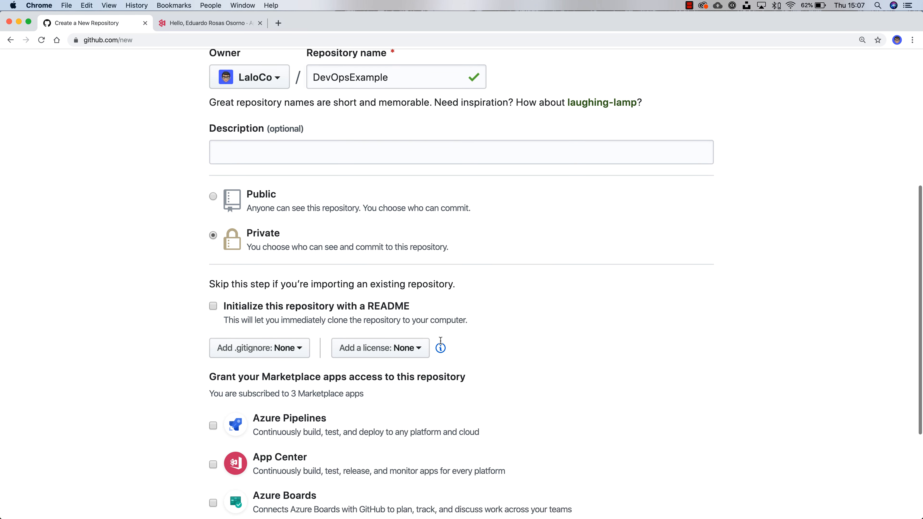
{"action": "scroll", "coordinate": [435, 350], "scroll_direction": "down", "scroll_amount": 3}
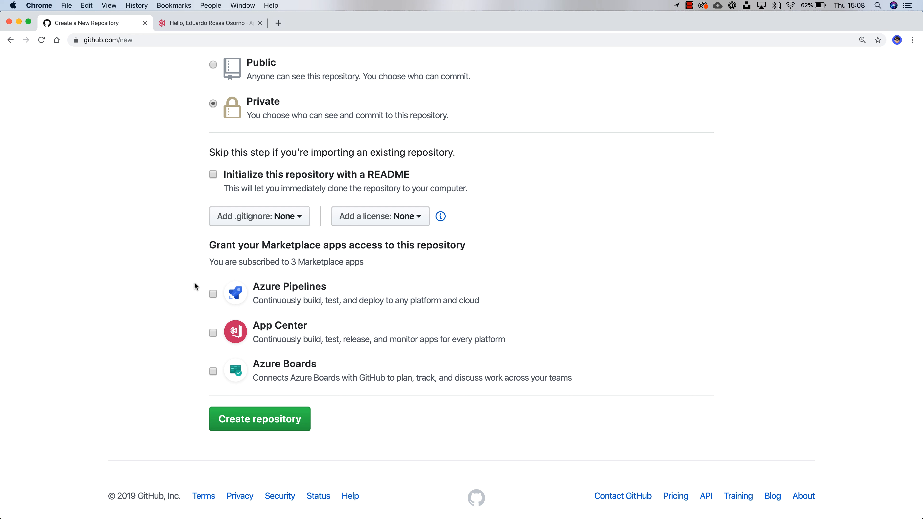
{"action": "left_click", "coordinate": [267, 420]}
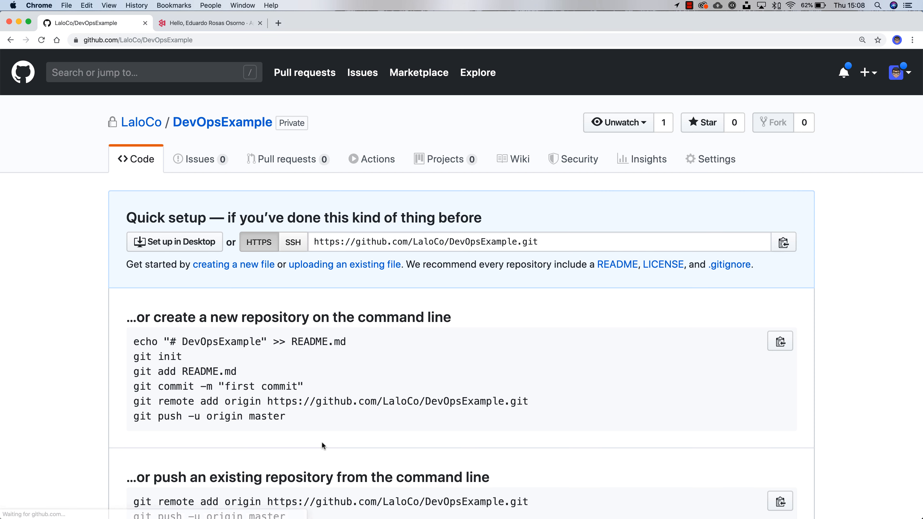
Step: Copy the new repository's HTTPS URL and open the Terminal app
{"action": "left_click", "coordinate": [782, 246]}
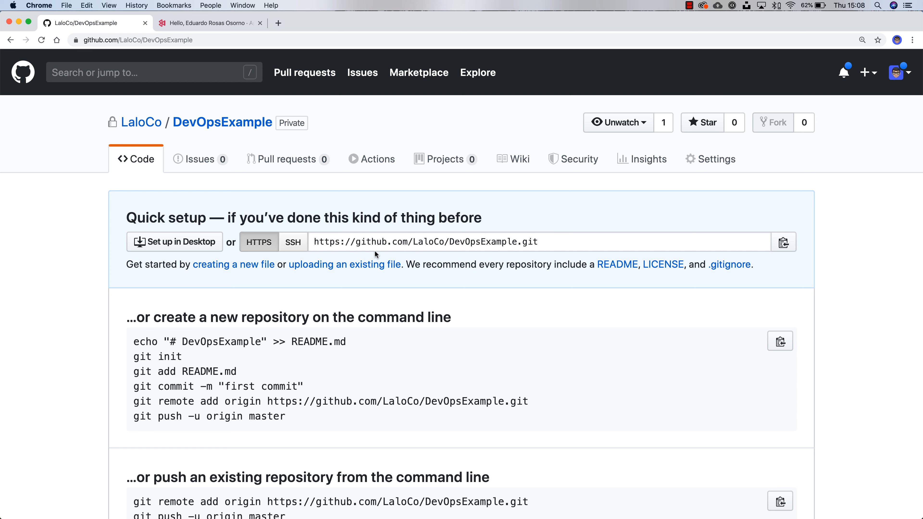
{"action": "key", "text": "super+space"}
{"action": "type", "text": "te"}
{"action": "key", "text": "Return"}
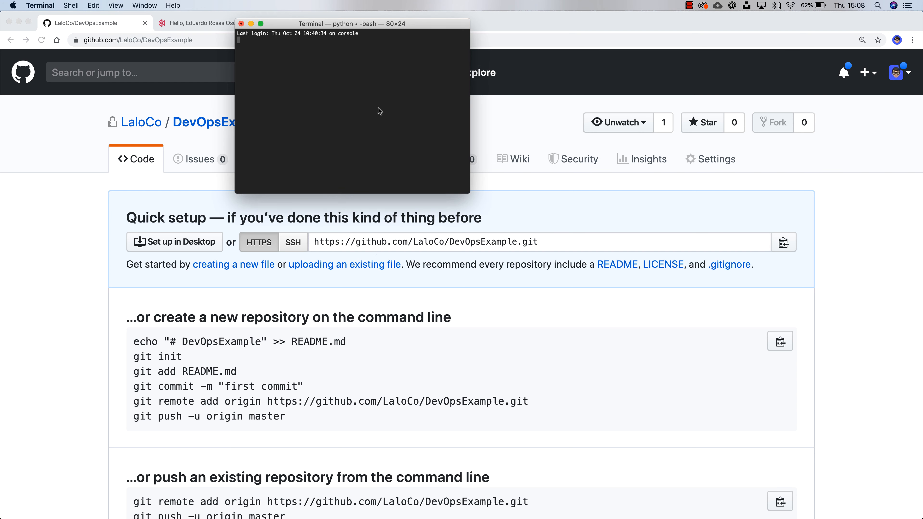
Step: Enlarge the Terminal text by several sizes and reposition the window over the middle of the GitHub page
{"action": "left_click_drag", "start_coordinate": [389, 32], "coordinate": [442, 92]}
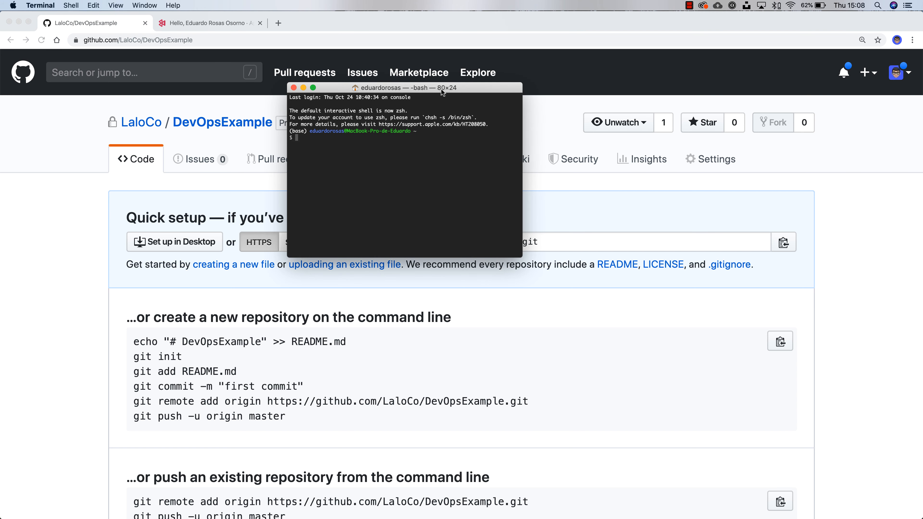
{"action": "key", "text": "super+plus"}
{"action": "key", "text": "super+plus"}
{"action": "key", "text": "super+plus"}
{"action": "key", "text": "super+plus"}
{"action": "key", "text": "super+plus"}
{"action": "key", "text": "super+plus"}
{"action": "key", "text": "super+plus"}
{"action": "key", "text": "super+plus"}
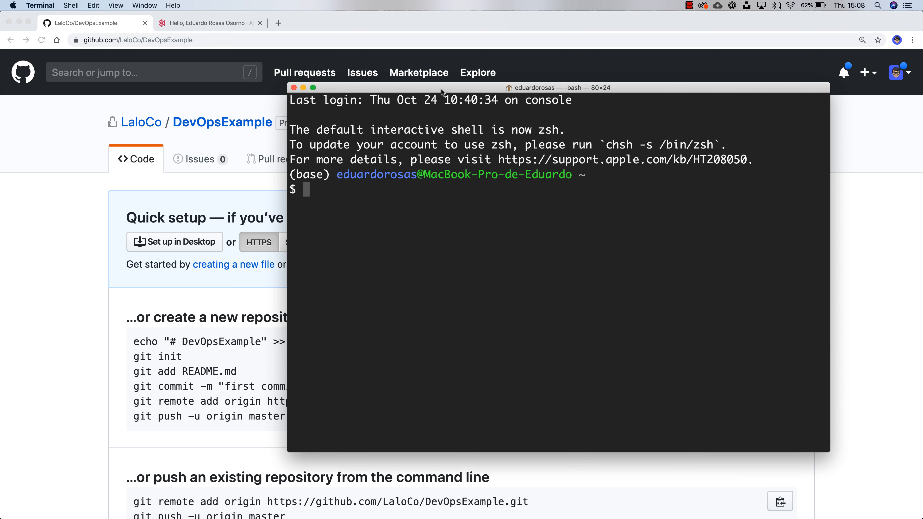
{"action": "left_click_drag", "start_coordinate": [618, 88], "coordinate": [511, 74]}
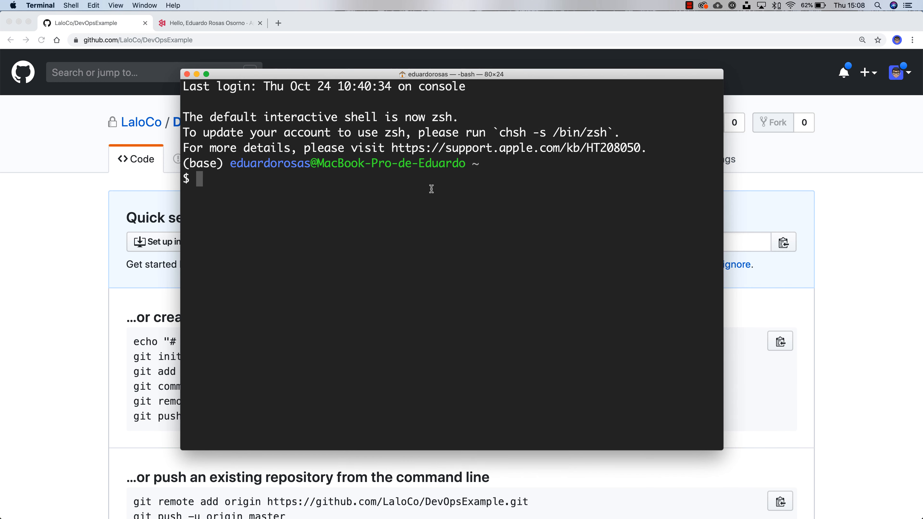
Step: Change into the Projects directory and list its contents
{"action": "type", "text": "cd Projects/"}
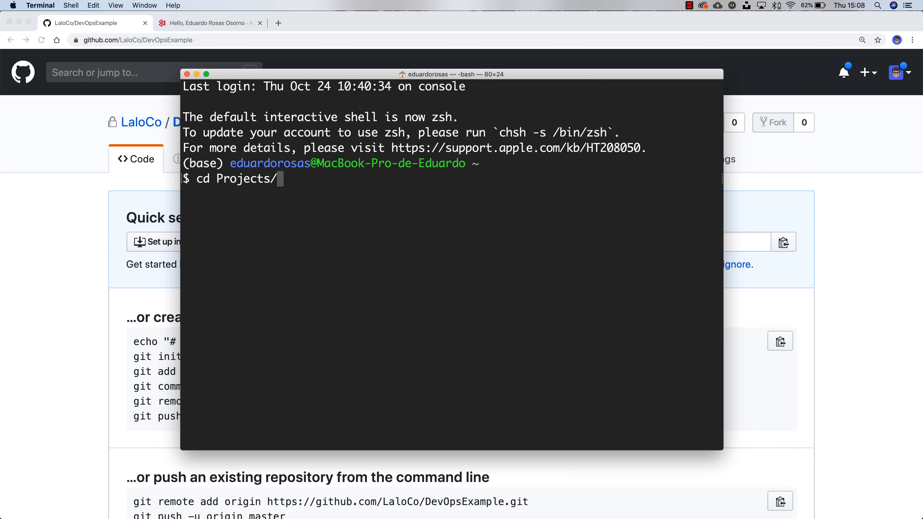
{"action": "key", "text": "Return"}
{"action": "type", "text": "ls"}
{"action": "key", "text": "Return"}
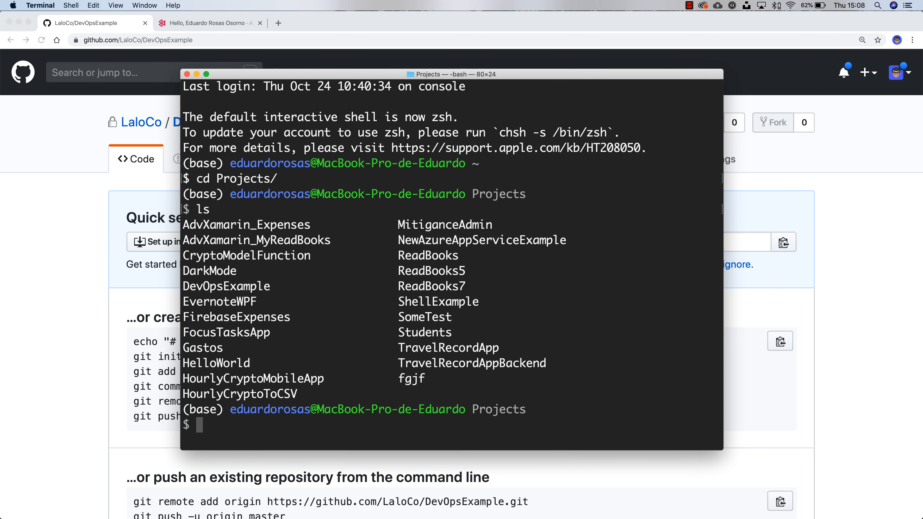
Step: Change into the DevOpsExample directory and clear the terminal output
{"action": "type", "text": "cd DevO"}
{"action": "key", "text": "Tab"}
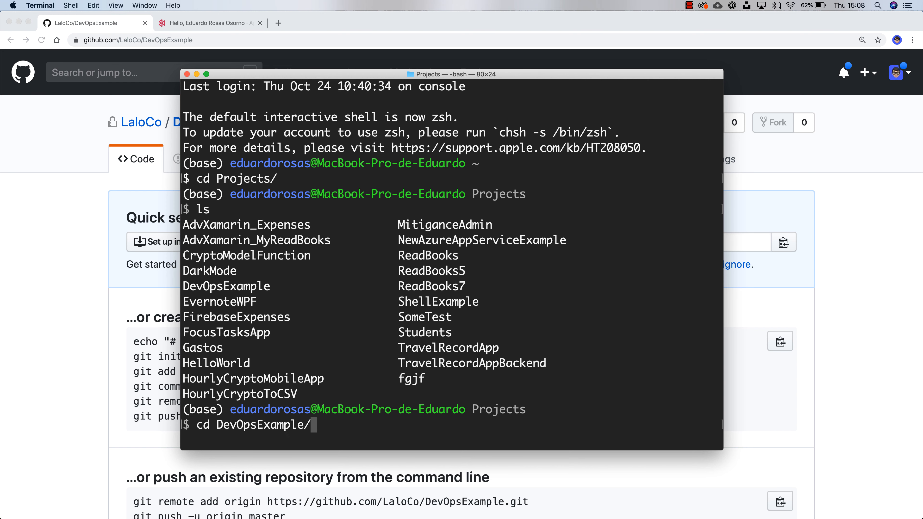
{"action": "key", "text": "Return"}
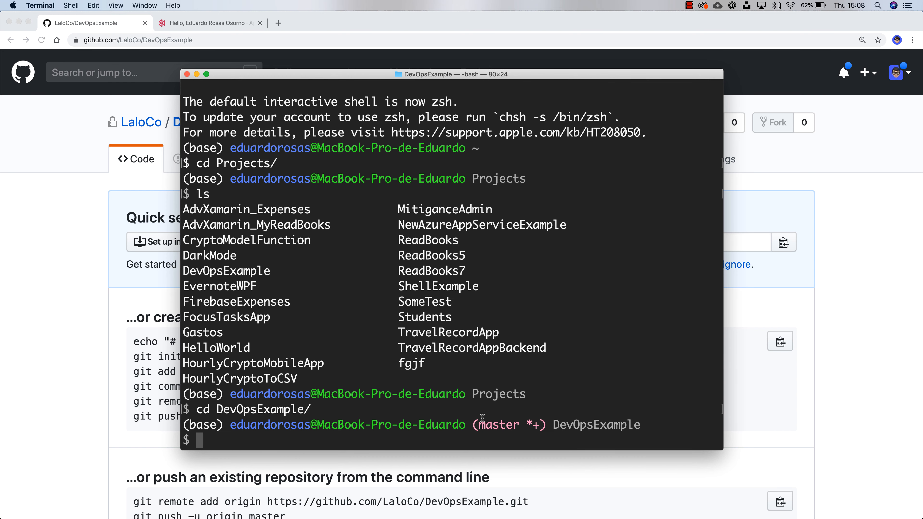
{"action": "type", "text": "l"}
{"action": "key", "text": "BackSpace"}
{"action": "type", "text": "clear"}
{"action": "key", "text": "Return"}
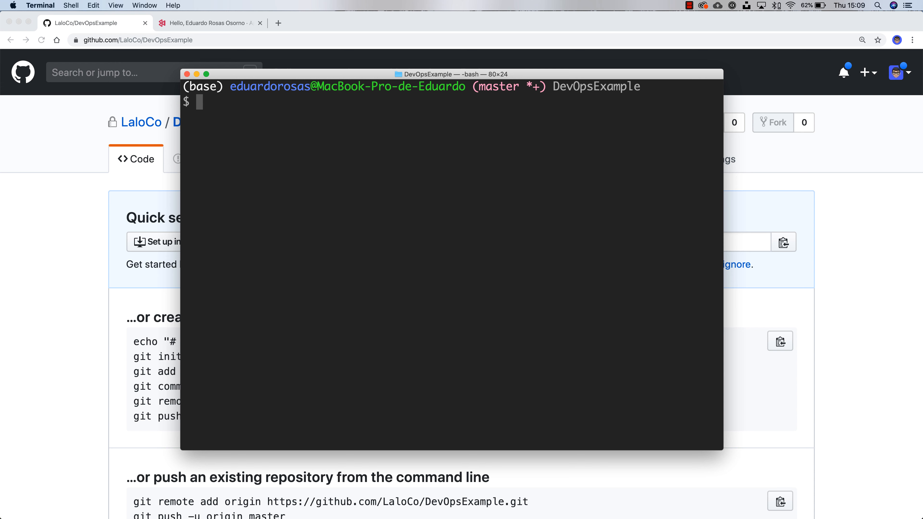
Step: Stage all project files with git add
{"action": "type", "text": "git"}
{"action": "type", "text": " init"}
{"action": "key", "text": "BackSpace"}
{"action": "key", "text": "BackSpace"}
{"action": "key", "text": "BackSpace"}
{"action": "key", "text": "BackSpace"}
{"action": "type", "text": "add ."}
{"action": "key", "text": "Return"}
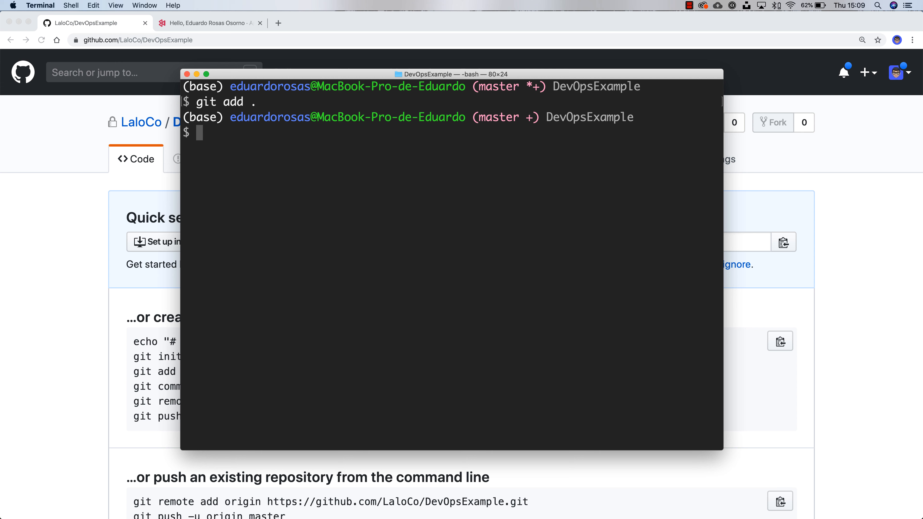
Step: Commit the staged files with the message "Initial commit"
{"action": "type", "text": "git comm"}
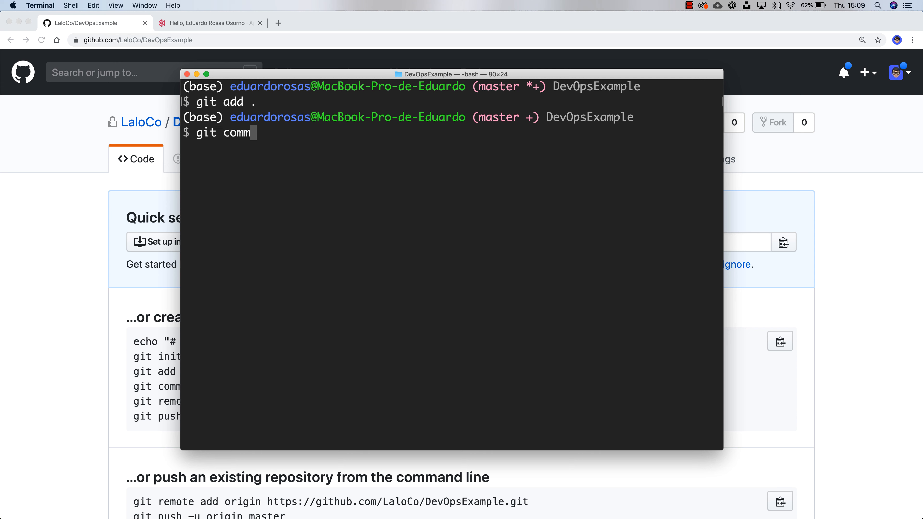
{"action": "type", "text": "it -m \"Initil"}
{"action": "key", "text": "BackSpace"}
{"action": "type", "text": "al commit\""}
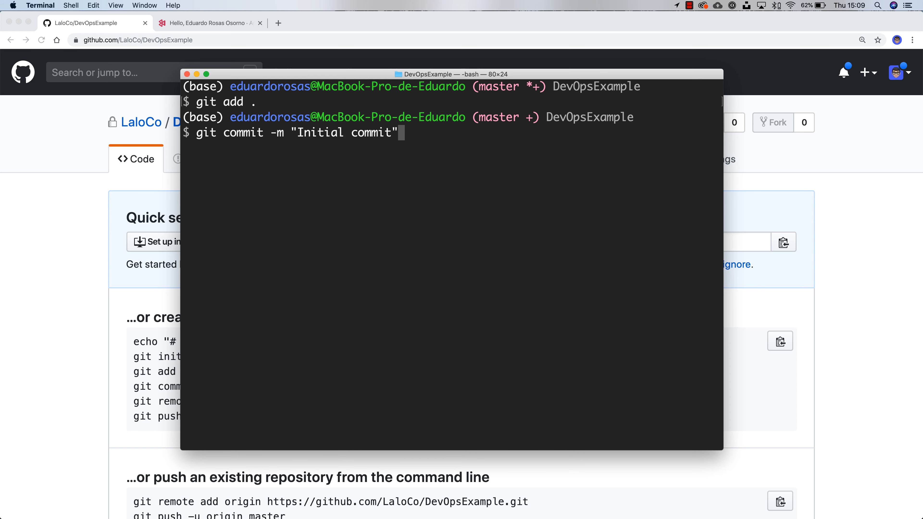
{"action": "key", "text": "Return"}
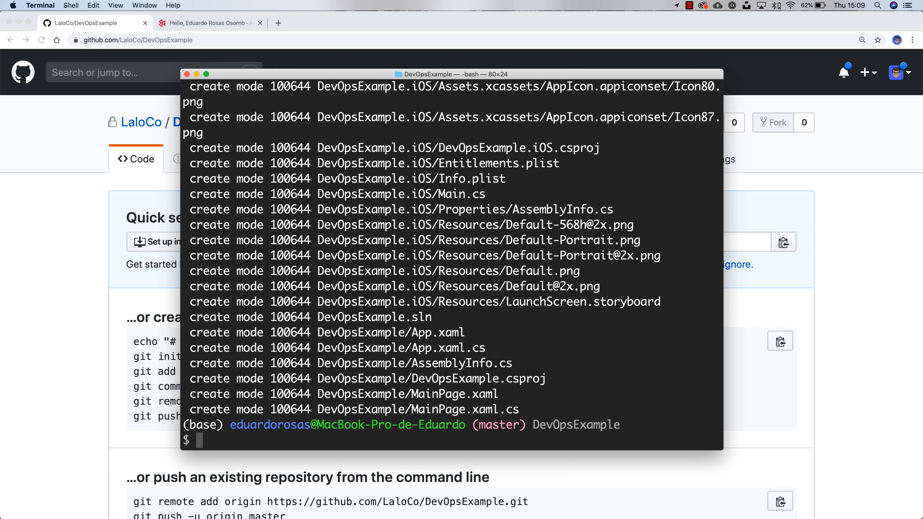
Step: Add the copied GitHub repository URL as the git remote named origin
{"action": "type", "text": "git add"}
{"action": "key", "text": "BackSpace"}
{"action": "key", "text": "BackSpace"}
{"action": "key", "text": "BackSpace"}
{"action": "key", "text": "BackSpace"}
{"action": "type", "text": "remote add origin"}
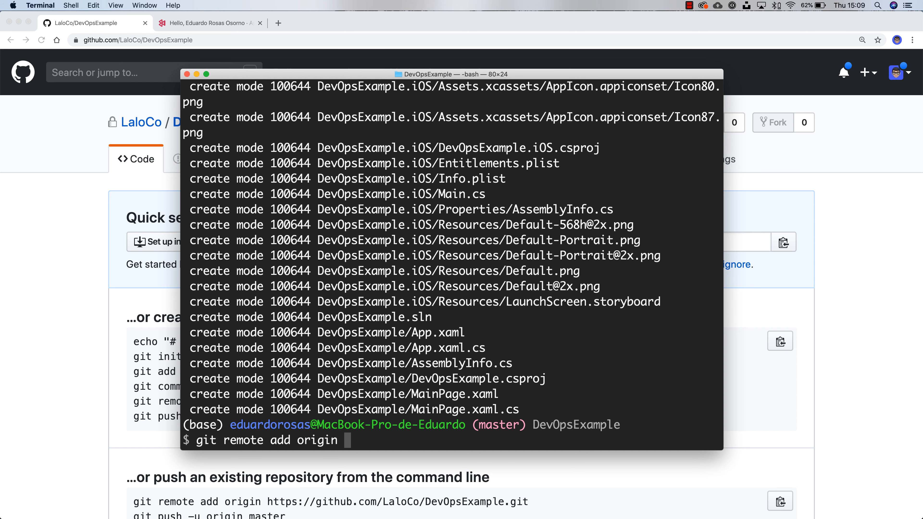
{"action": "key", "text": "super+v"}
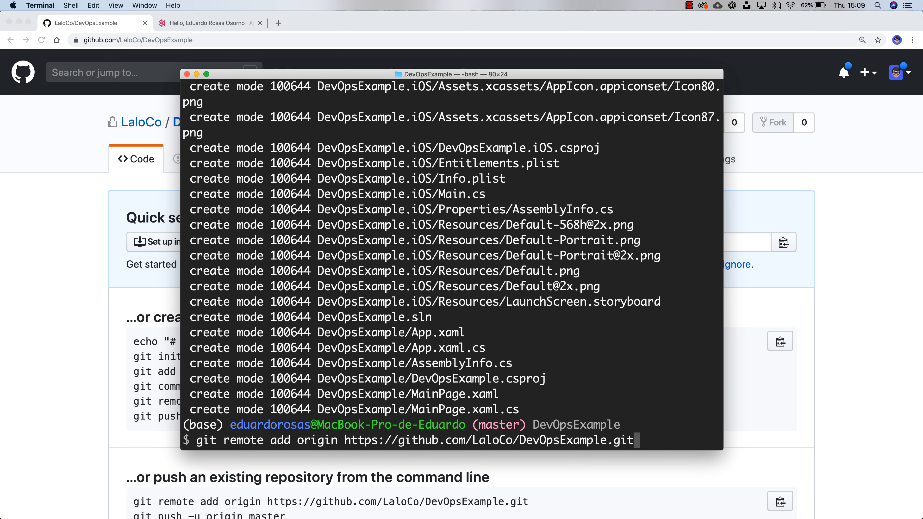
{"action": "key", "text": "Return"}
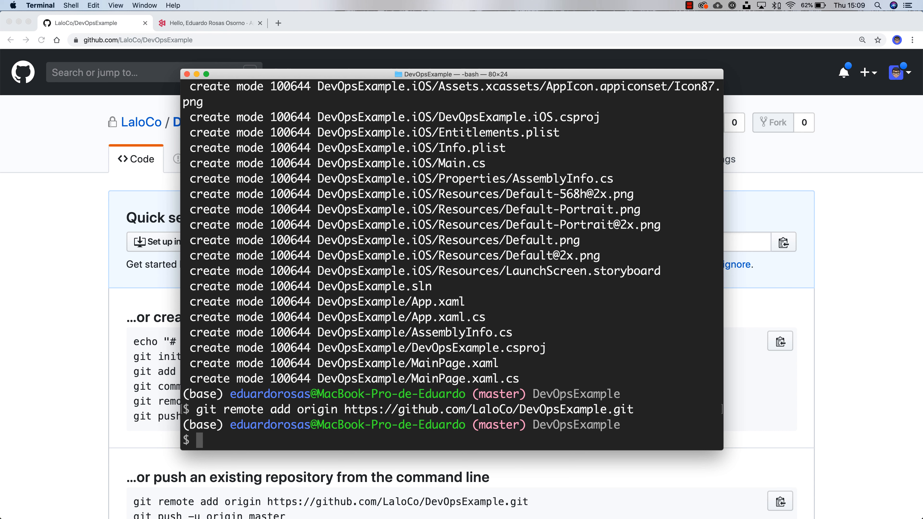
Step: Push the master branch to the origin remote with upstream tracking using git push -u origin master
{"action": "type", "text": "git cp"}
{"action": "key", "text": "BackSpace"}
{"action": "key", "text": "BackSpace"}
{"action": "type", "text": "push -u"}
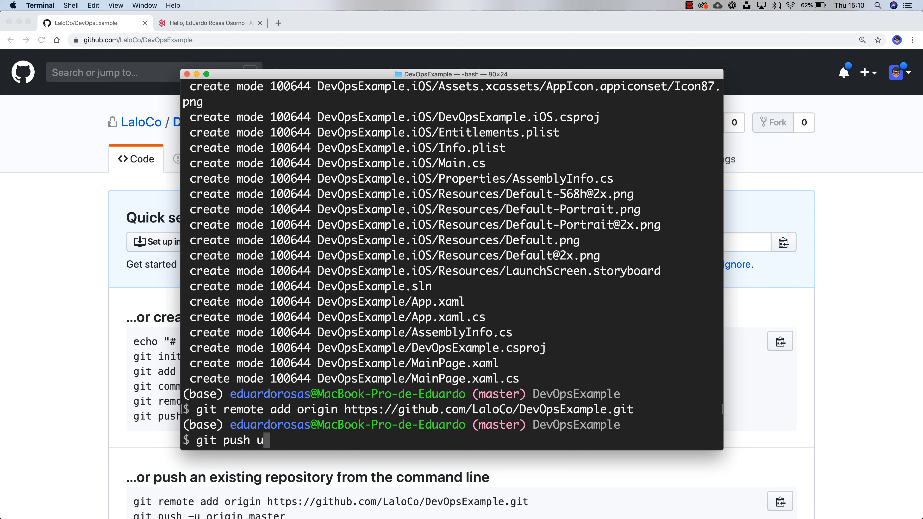
{"action": "key", "text": "BackSpace"}
{"action": "type", "text": "-u orisin"}
{"action": "key", "text": "BackSpace"}
{"action": "key", "text": "BackSpace"}
{"action": "key", "text": "BackSpace"}
{"action": "type", "text": "gin"}
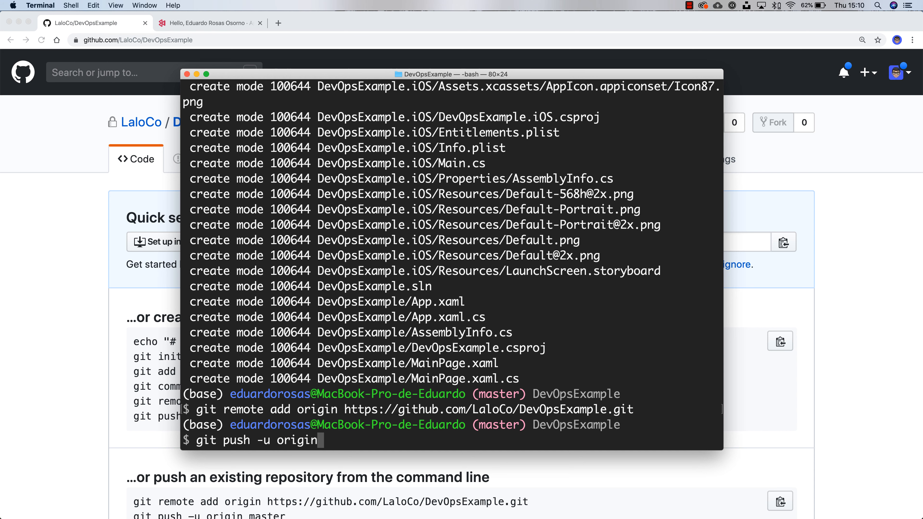
{"action": "type", "text": " master"}
{"action": "key", "text": "Return"}
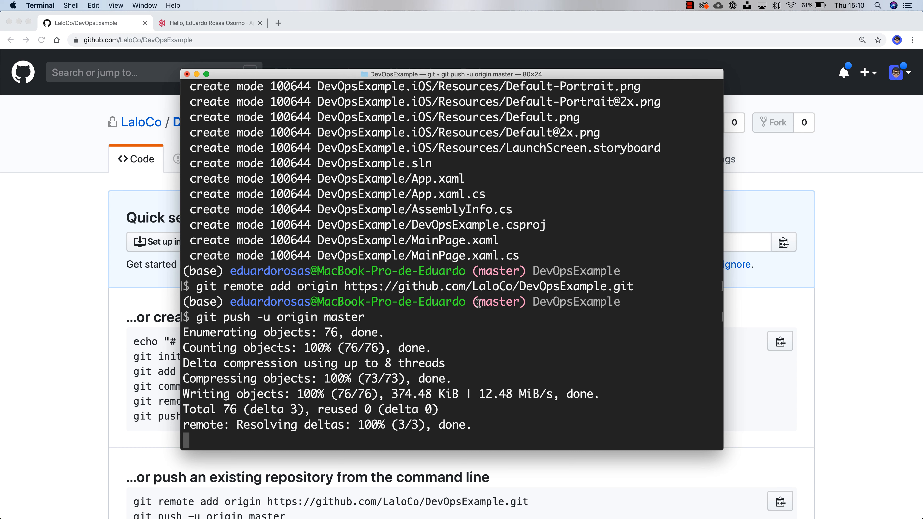
Step: Switch to Chrome and reload the DevOpsExample repository page on GitHub
{"action": "left_click_drag", "start_coordinate": [479, 302], "coordinate": [517, 299]}
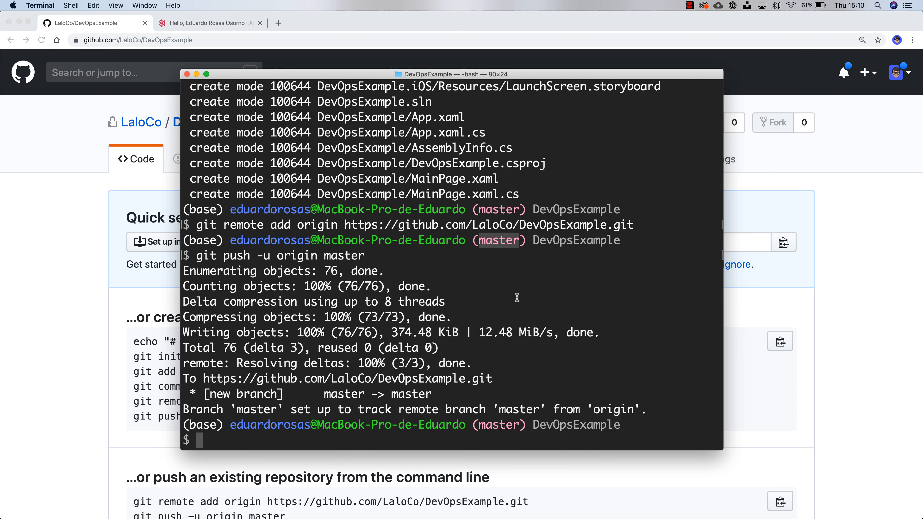
{"action": "left_click", "coordinate": [16, 187]}
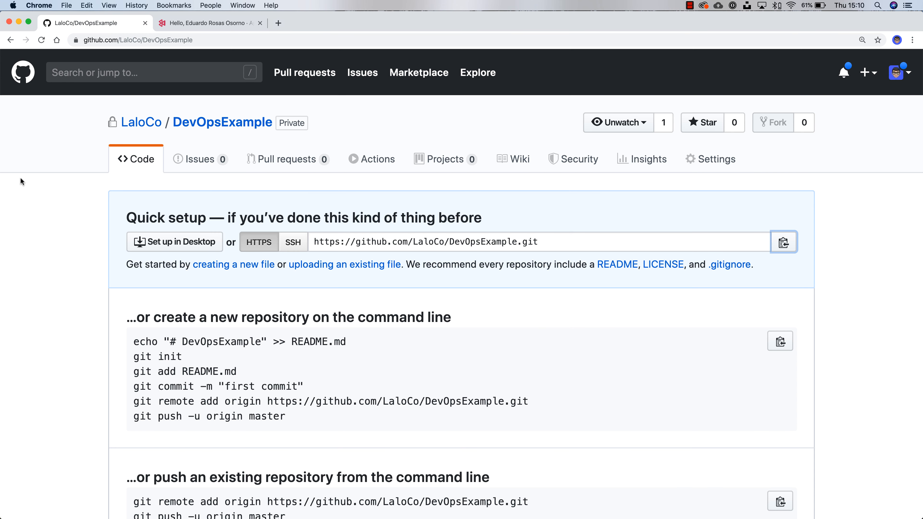
{"action": "left_click", "coordinate": [41, 40]}
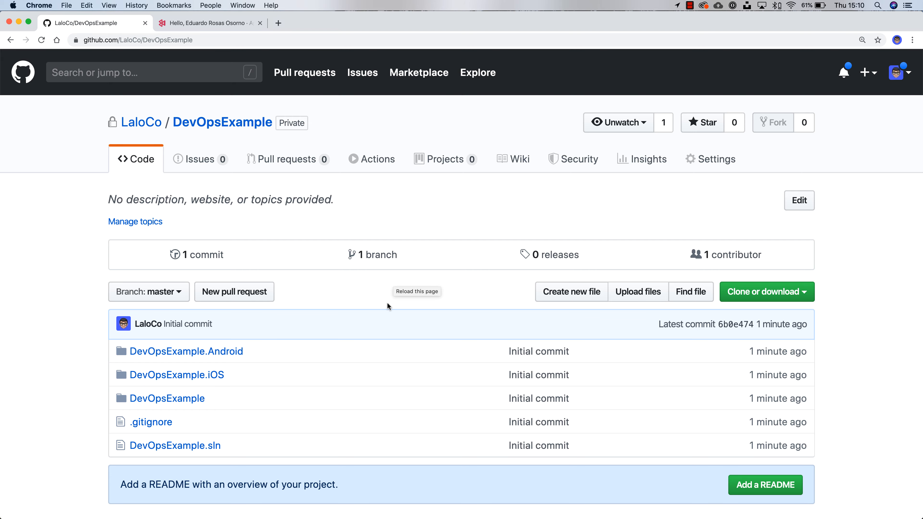
Step: Compare the DevOpsExample solution's projects in Visual Studio with the folders in the GitHub repository
{"action": "key", "text": "ctrl+Up"}
{"action": "left_click", "coordinate": [310, 342]}
{"action": "key", "text": "ctrl+Up"}
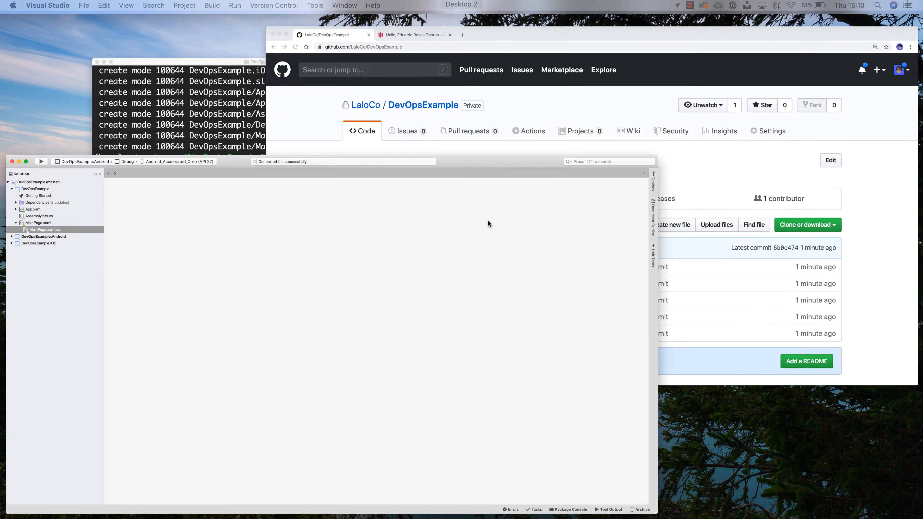
{"action": "left_click", "coordinate": [577, 171]}
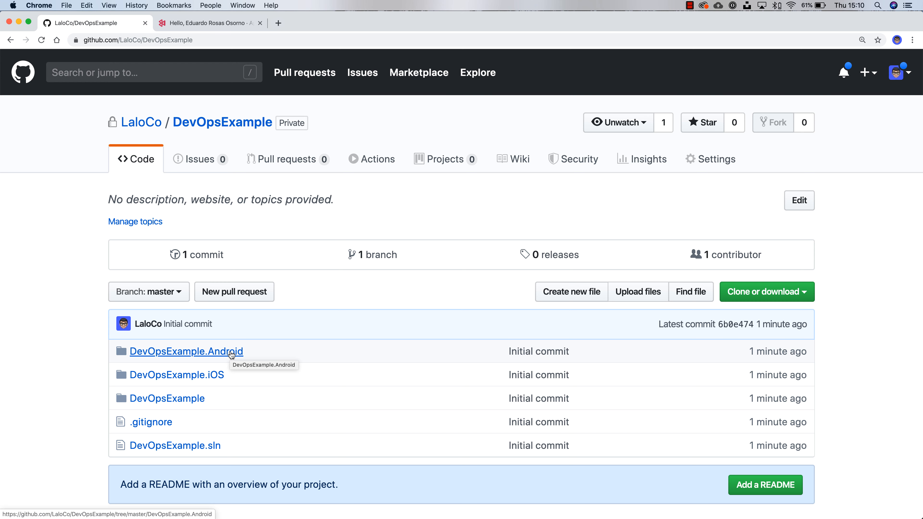
Step: Search GitHub Marketplace for "app center"
{"action": "left_click", "coordinate": [199, 24]}
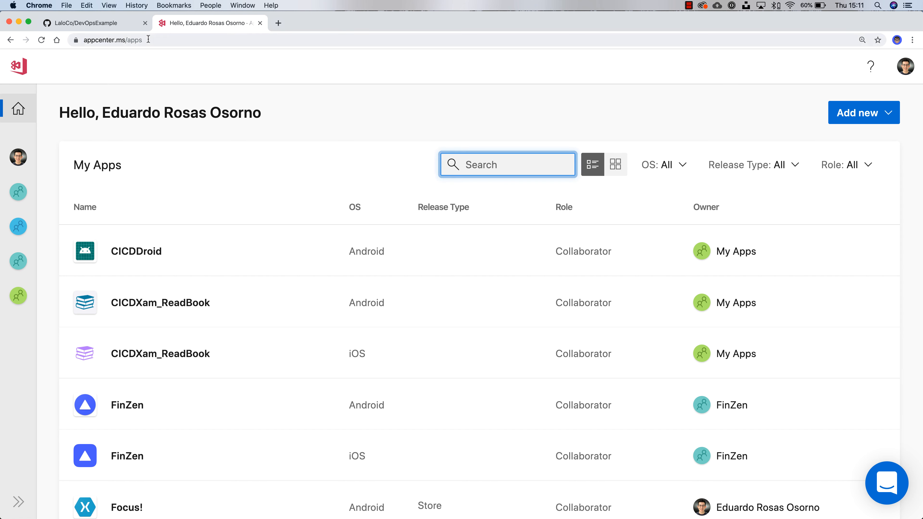
{"action": "left_click", "coordinate": [87, 23]}
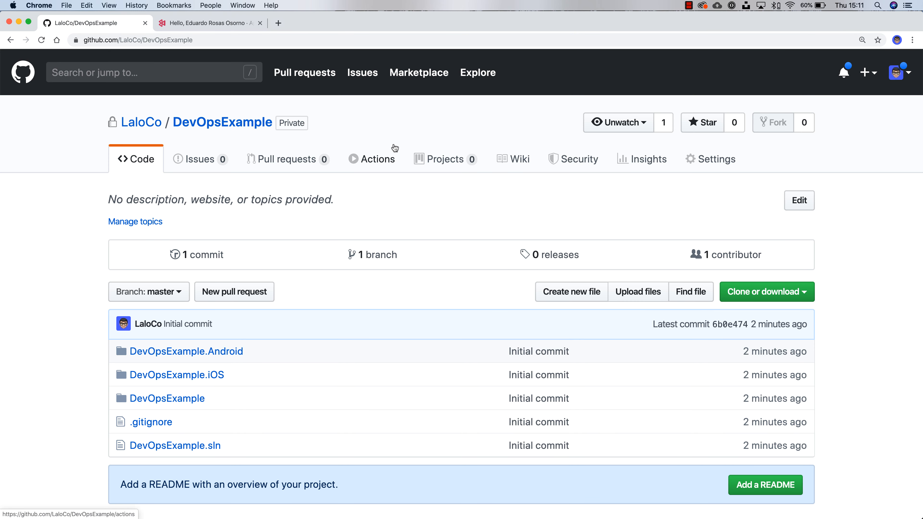
{"action": "left_click", "coordinate": [430, 78]}
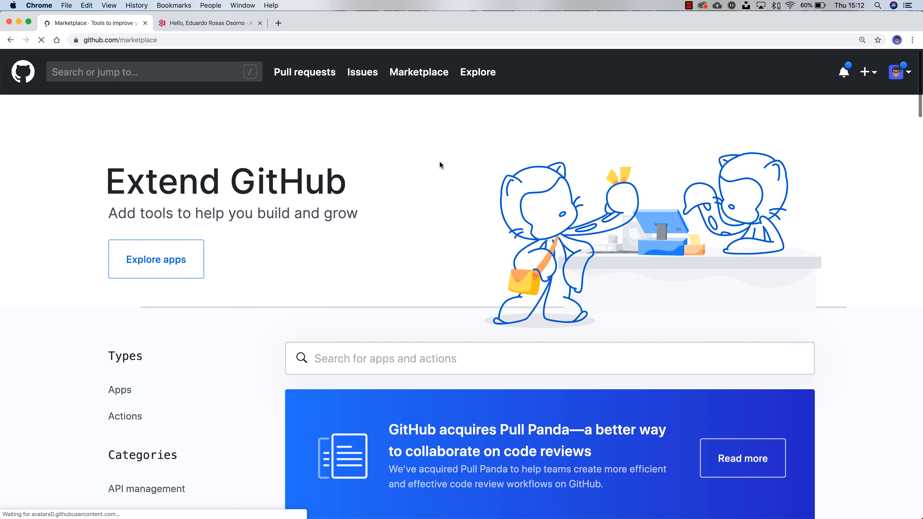
{"action": "scroll", "coordinate": [418, 182], "scroll_direction": "down", "scroll_amount": 4}
{"action": "left_click", "coordinate": [405, 215]}
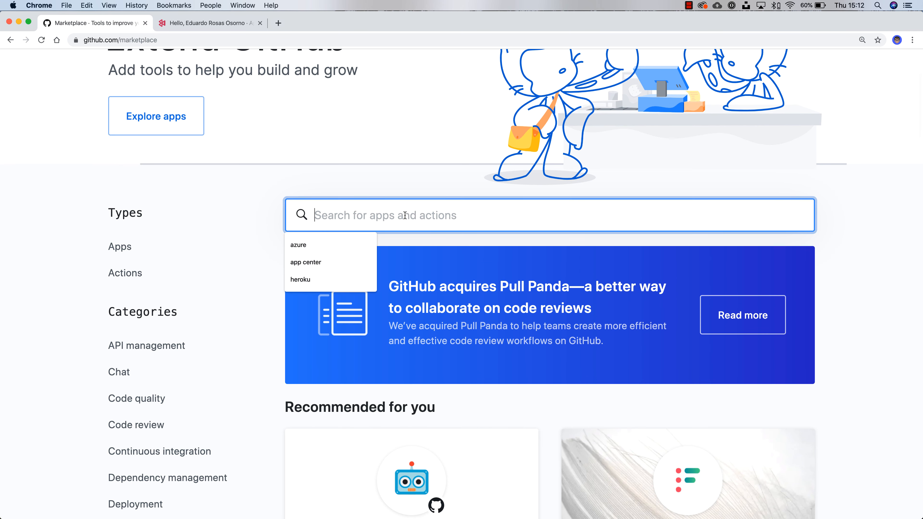
{"action": "type", "text": "app"}
{"action": "key", "text": "Down"}
{"action": "key", "text": "Return"}
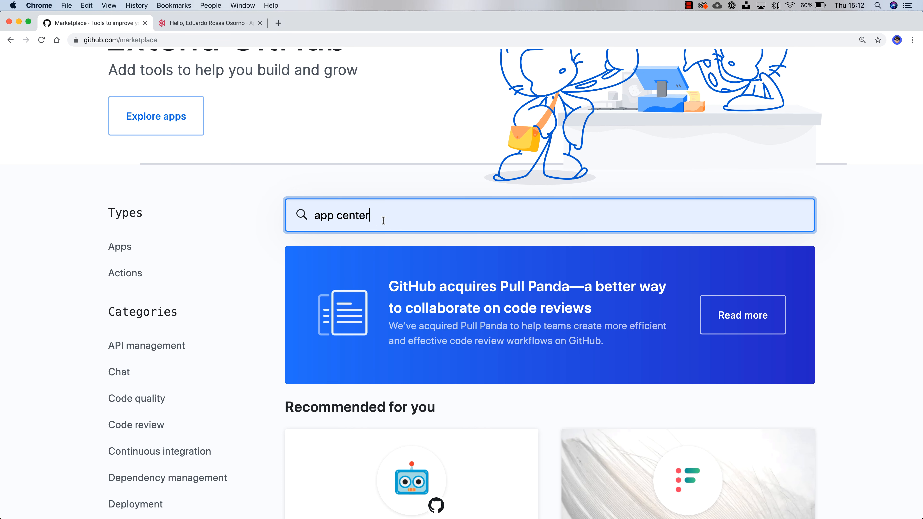
{"action": "key", "text": "Return"}
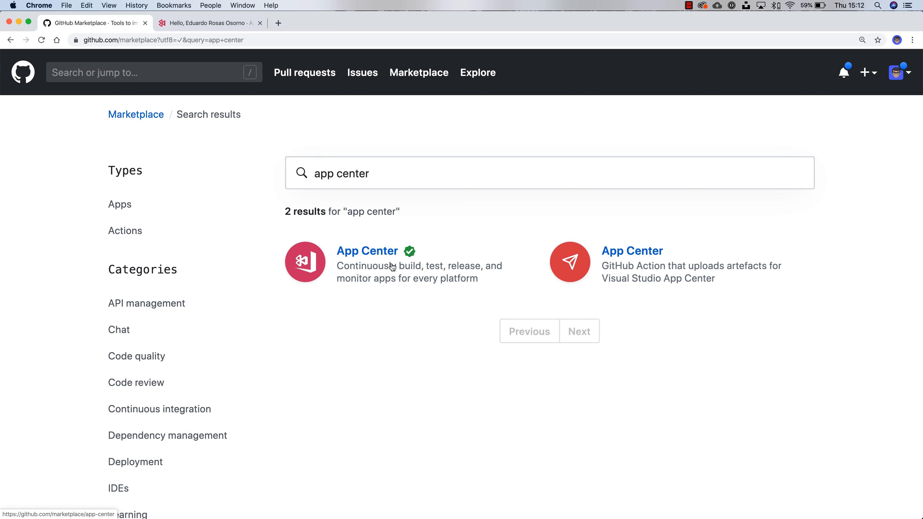
Step: Open the verified App Center listing and start configuring its access among the installed GitHub Apps
{"action": "left_click", "coordinate": [372, 252]}
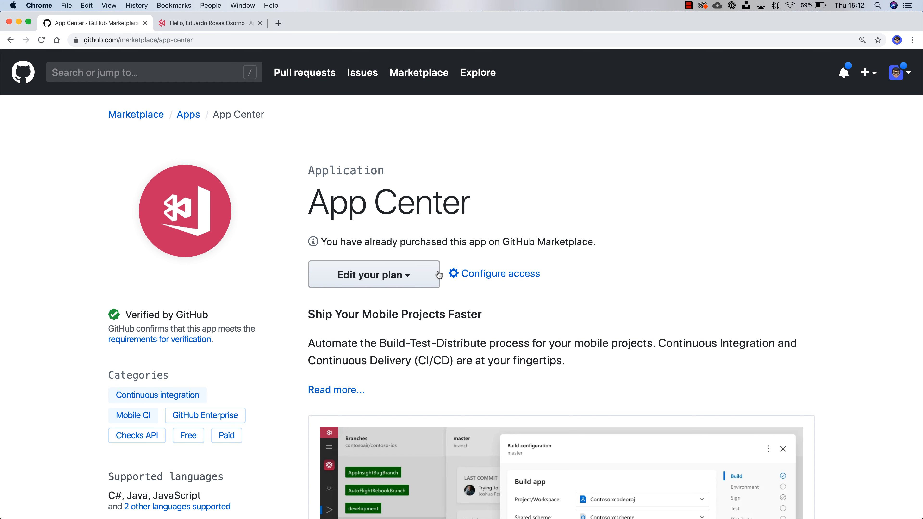
{"action": "scroll", "coordinate": [454, 275], "scroll_direction": "down", "scroll_amount": 1}
{"action": "left_click", "coordinate": [501, 262]}
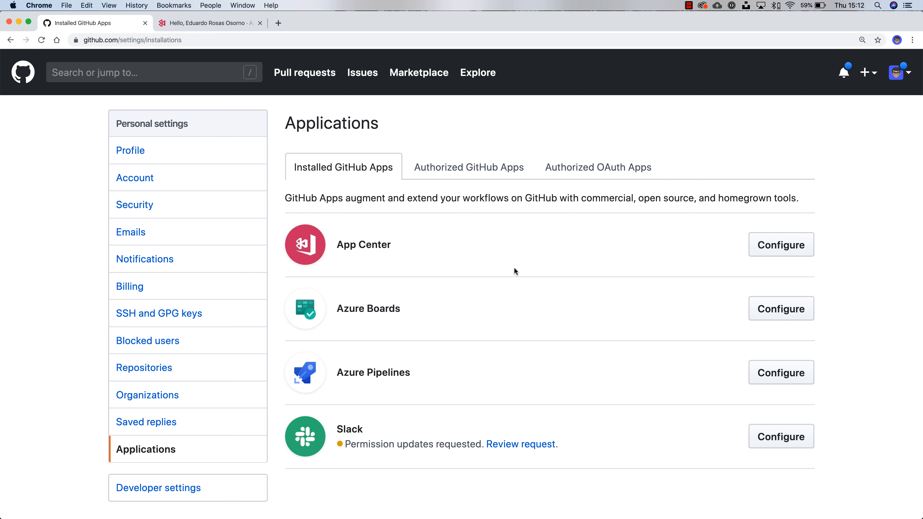
{"action": "left_click", "coordinate": [781, 245]}
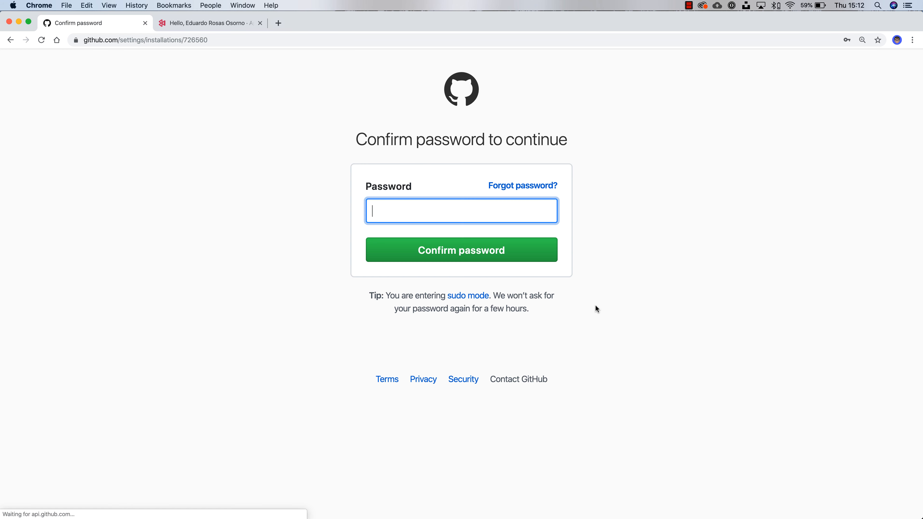
Step: Fill in the GitHub account password and confirm it to continue to App Center's access settings
{"action": "left_click", "coordinate": [441, 210]}
{"action": "left_click", "coordinate": [432, 240]}
{"action": "left_click", "coordinate": [463, 251]}
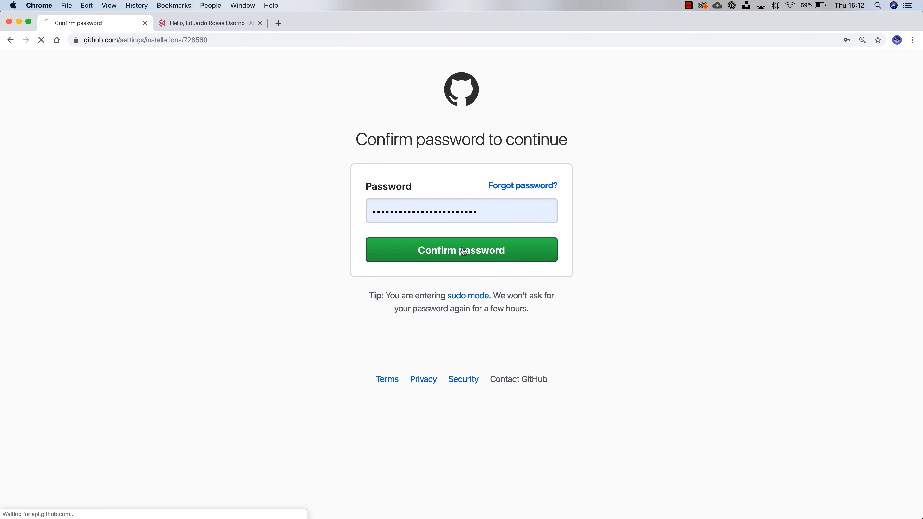
Step: Add the DevOpsExample repository to App Center's selected repositories and save the repository access
{"action": "scroll", "coordinate": [489, 272], "scroll_direction": "down", "scroll_amount": 10}
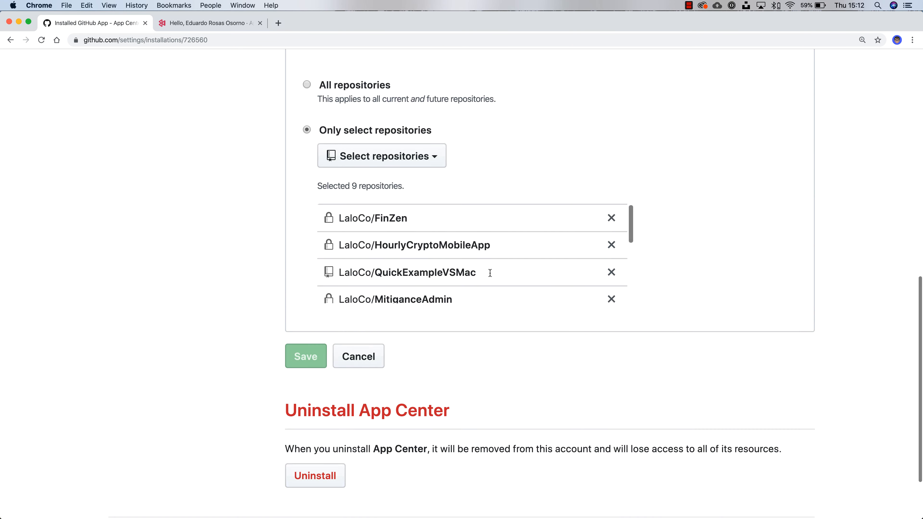
{"action": "scroll", "coordinate": [488, 273], "scroll_direction": "up", "scroll_amount": 1}
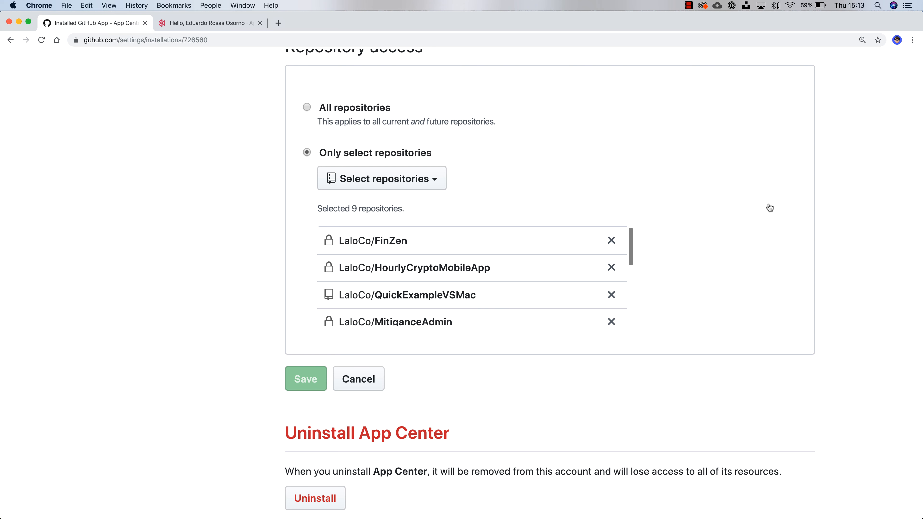
{"action": "scroll", "coordinate": [769, 206], "scroll_direction": "down", "scroll_amount": 1}
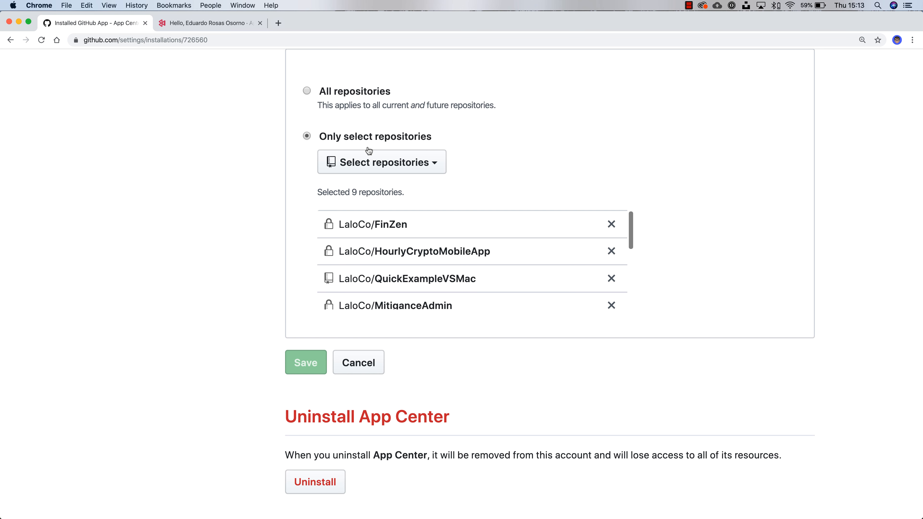
{"action": "left_click", "coordinate": [400, 162]}
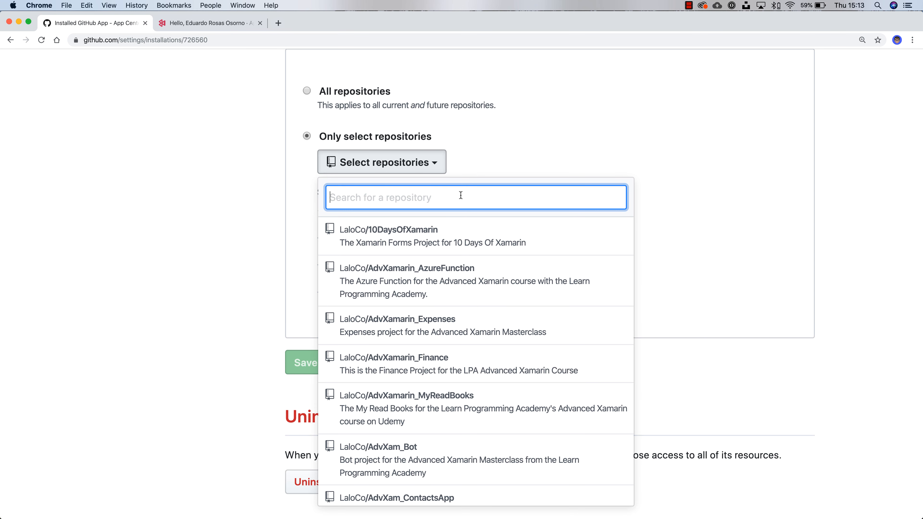
{"action": "type", "text": "devop"}
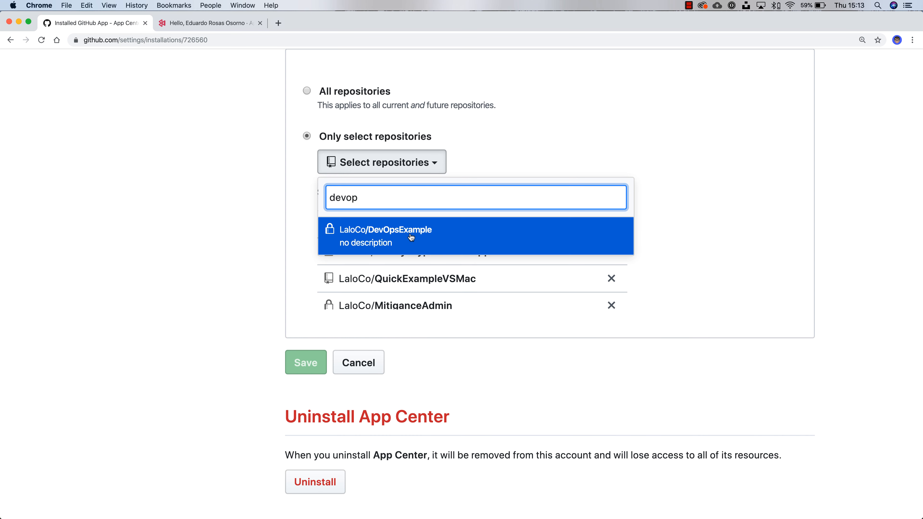
{"action": "left_click", "coordinate": [467, 236]}
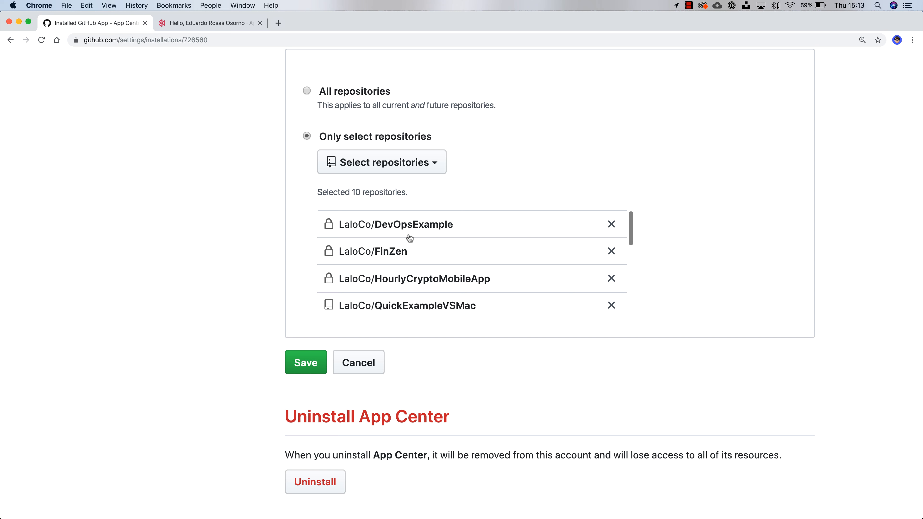
{"action": "left_click", "coordinate": [308, 365]}
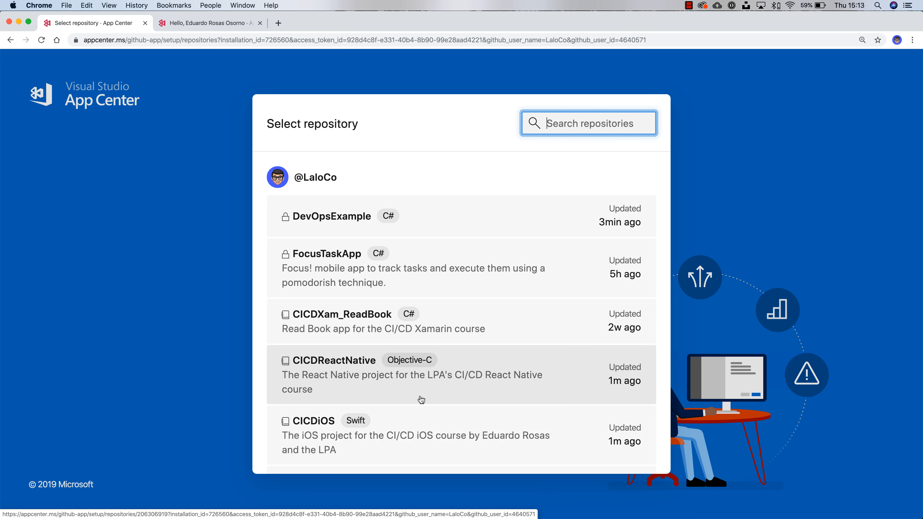
Step: Select DevOpsExample as the repository to link with a new App Center app
{"action": "scroll", "coordinate": [473, 399], "scroll_direction": "down", "scroll_amount": 7}
{"action": "scroll", "coordinate": [422, 399], "scroll_direction": "up", "scroll_amount": 8}
{"action": "scroll", "coordinate": [454, 225], "scroll_direction": "down", "scroll_amount": 1}
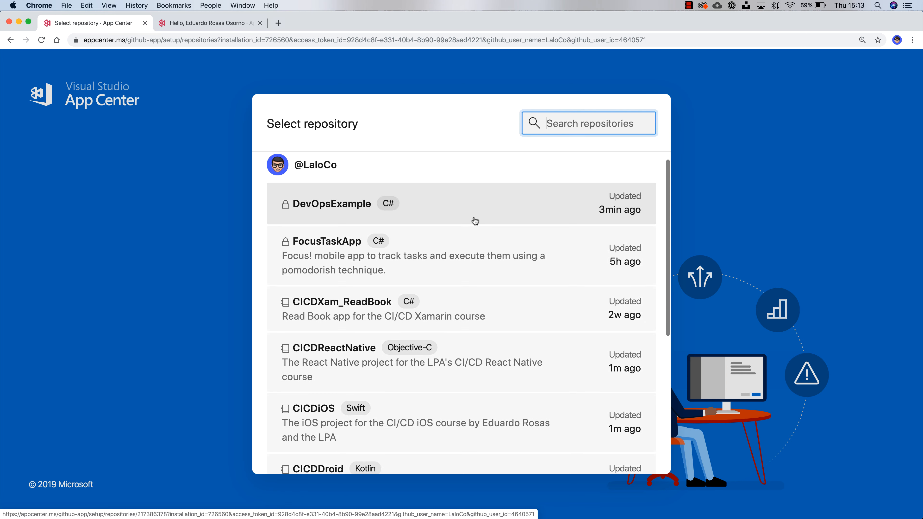
{"action": "scroll", "coordinate": [474, 221], "scroll_direction": "up", "scroll_amount": 1}
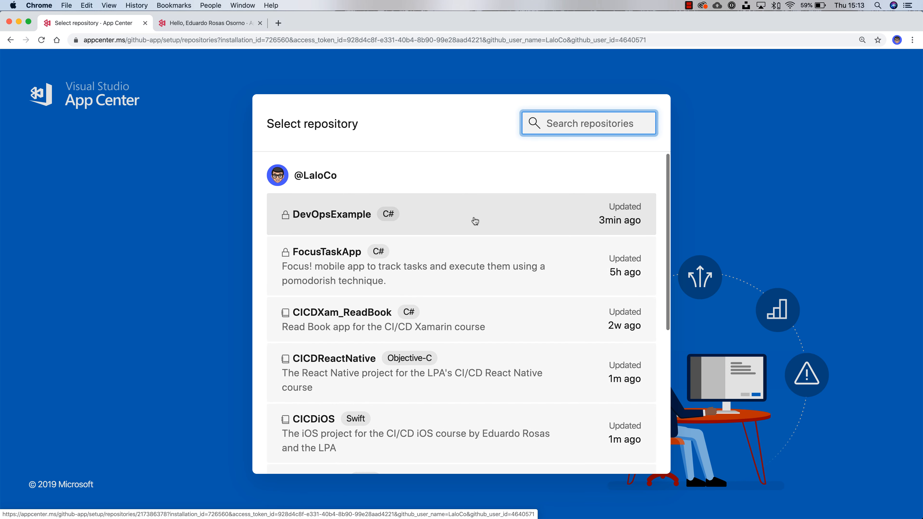
{"action": "left_click", "coordinate": [365, 216]}
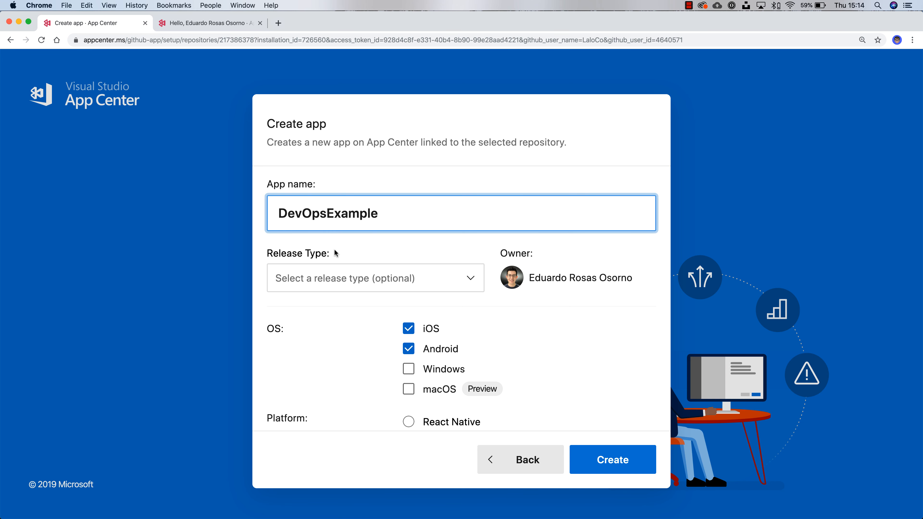
Step: Create the DevOpsExample app for iOS and Android on the Xamarin platform, leaving the release type unselected
{"action": "scroll", "coordinate": [474, 344], "scroll_direction": "down", "scroll_amount": 2}
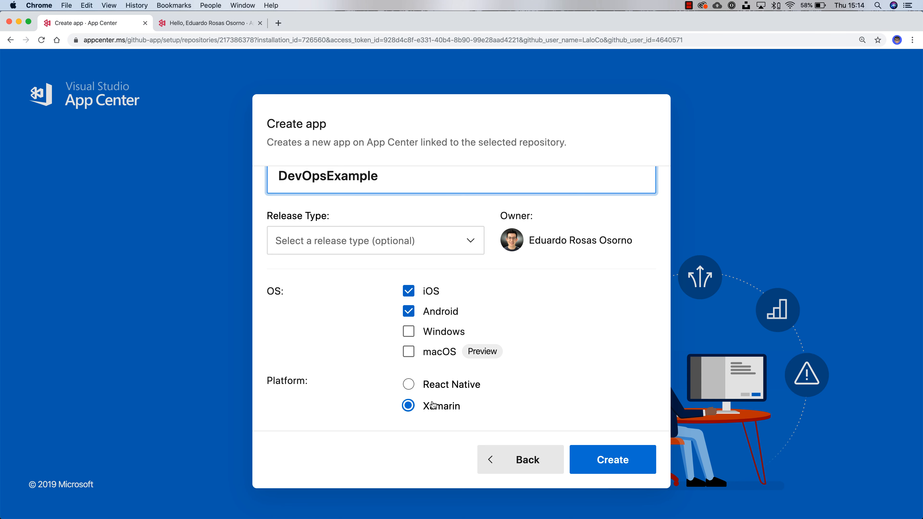
{"action": "scroll", "coordinate": [416, 301], "scroll_direction": "up", "scroll_amount": 2}
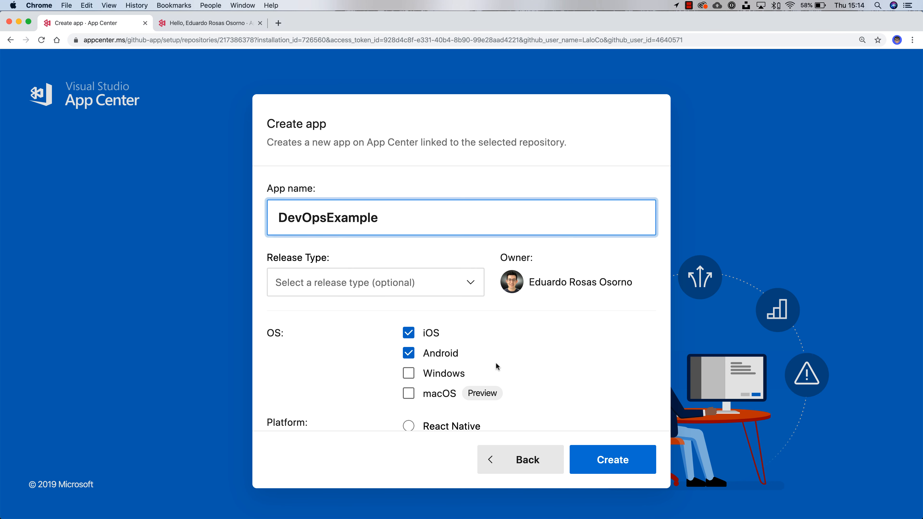
{"action": "left_click", "coordinate": [470, 284]}
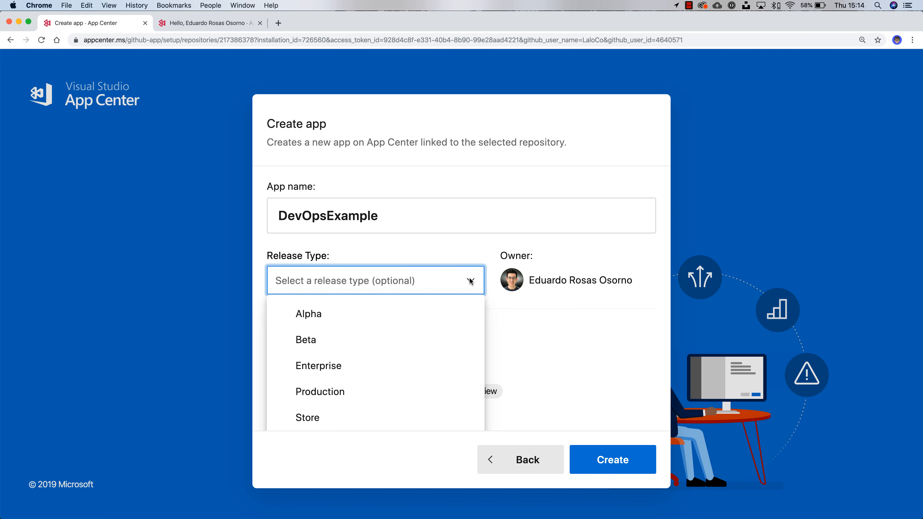
{"action": "left_click", "coordinate": [471, 280]}
{"action": "scroll", "coordinate": [504, 405], "scroll_direction": "down", "scroll_amount": 2}
{"action": "left_click", "coordinate": [617, 451]}
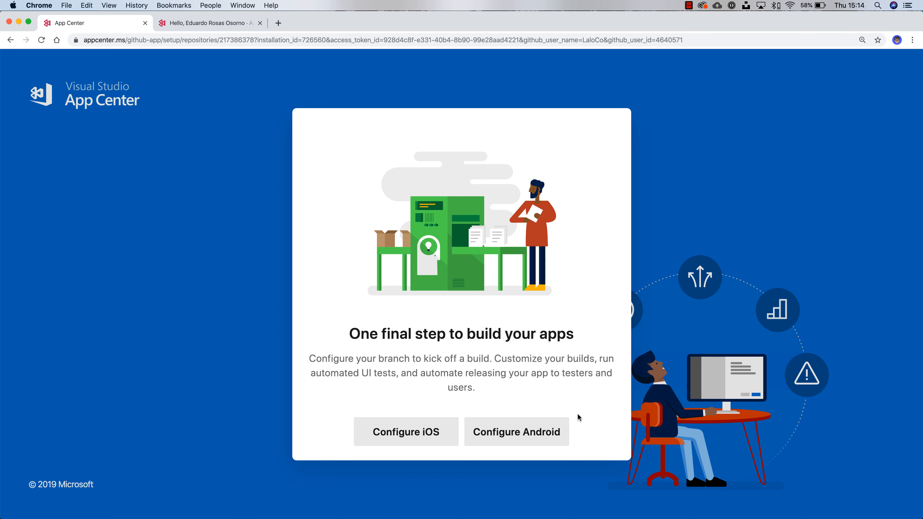
Step: Open the iOS build configuration for the master branch
{"action": "left_click", "coordinate": [407, 433]}
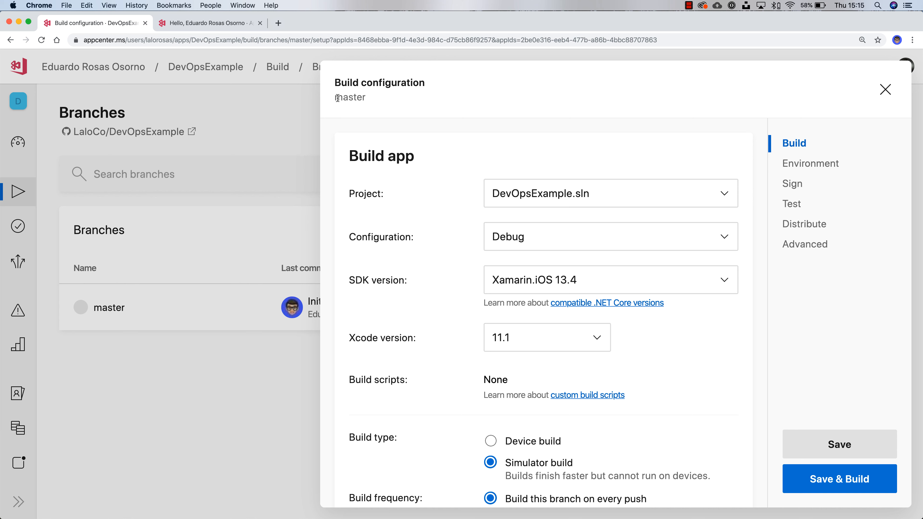
{"action": "double_click", "coordinate": [355, 97]}
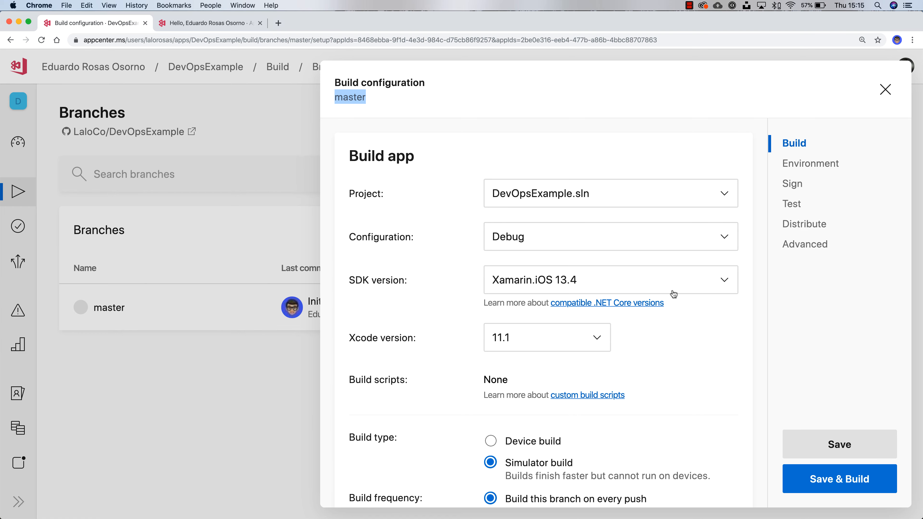
Step: Switch to Visual Studio to examine the shared, Android and iOS projects of the DevOpsExample solution, and return to App Center in Chrome
{"action": "key", "text": "ctrl+Up"}
{"action": "left_click", "coordinate": [256, 315]}
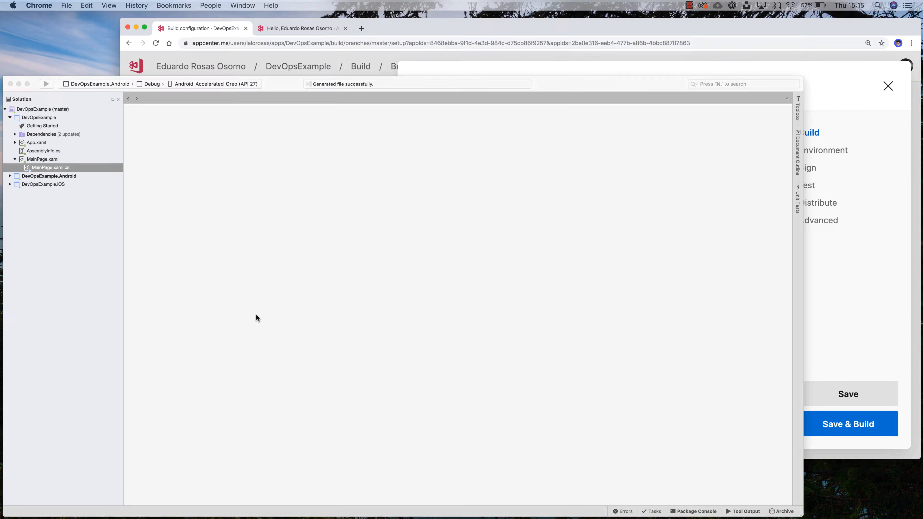
{"action": "left_click", "coordinate": [8, 59]}
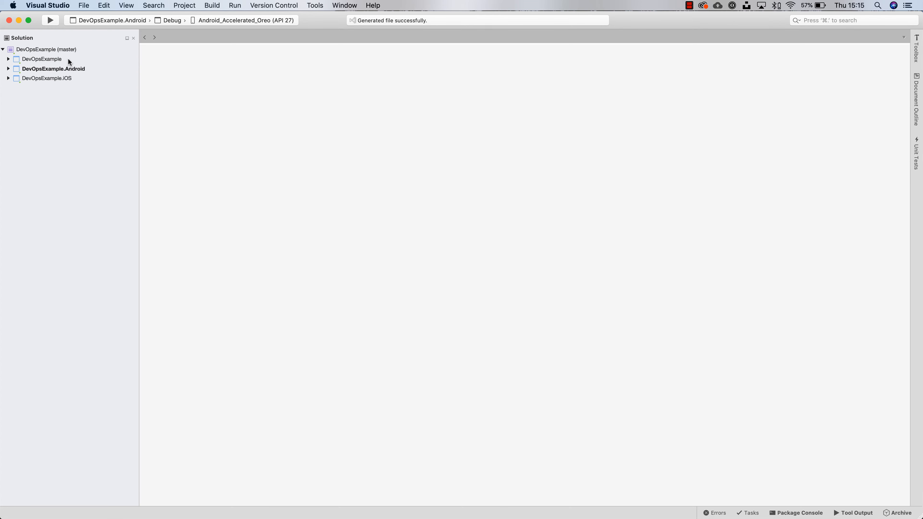
{"action": "left_click", "coordinate": [72, 69]}
{"action": "left_click", "coordinate": [68, 78]}
{"action": "left_click", "coordinate": [53, 59]}
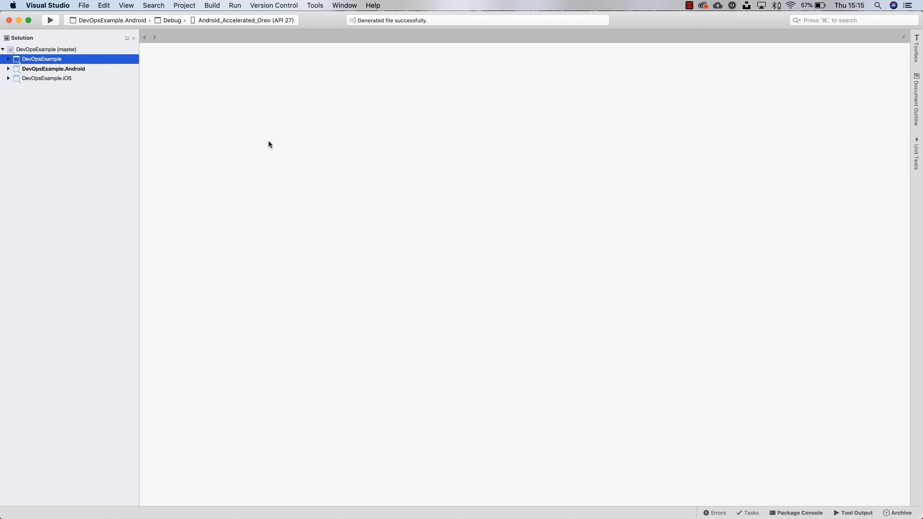
{"action": "key", "text": "ctrl+Up"}
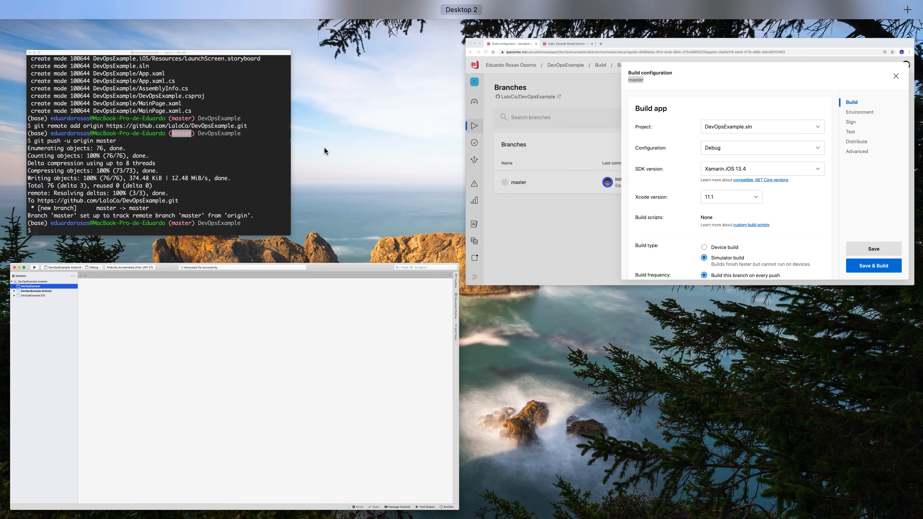
{"action": "left_click", "coordinate": [665, 156]}
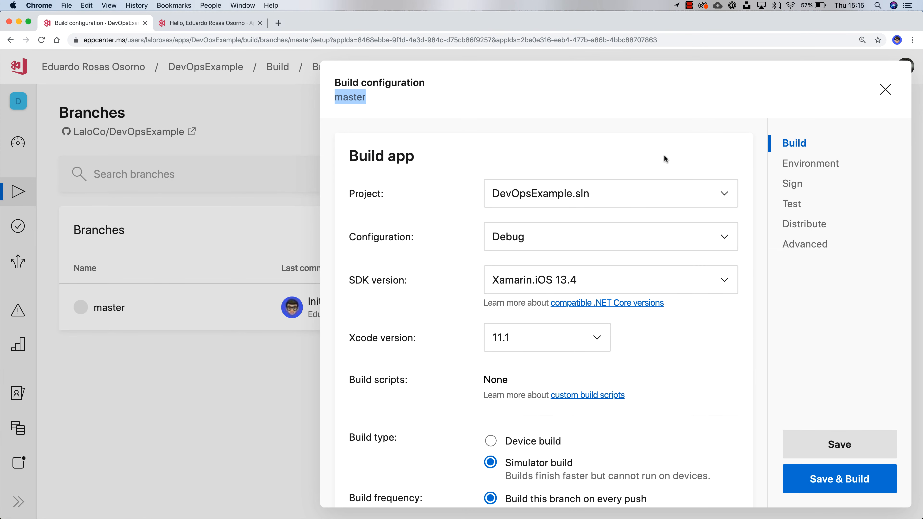
Step: Examine the available project, configuration, SDK version and Xcode version options of the iOS build without changing them
{"action": "left_click", "coordinate": [574, 203]}
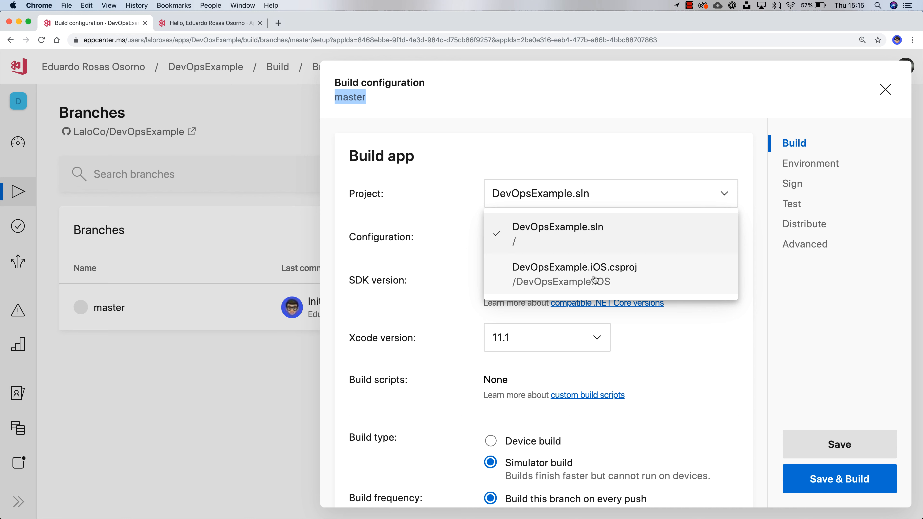
{"action": "left_click", "coordinate": [567, 234]}
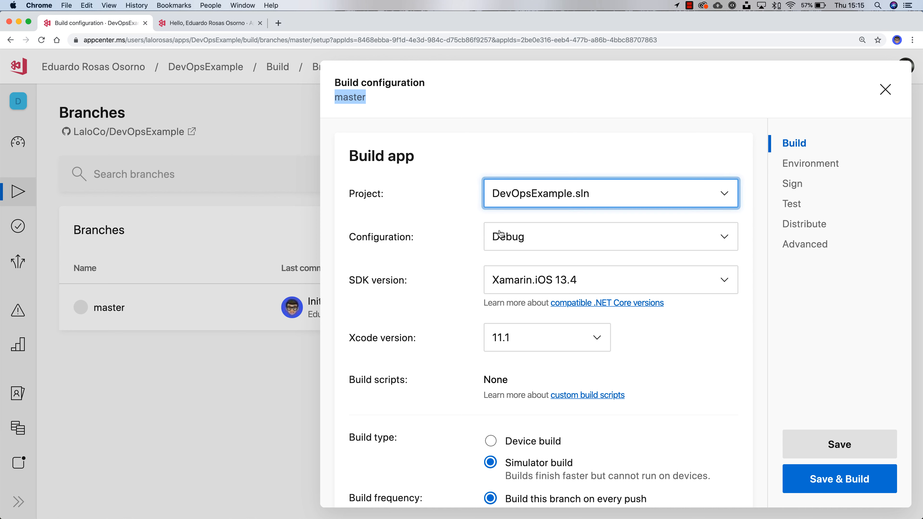
{"action": "left_click", "coordinate": [583, 240]}
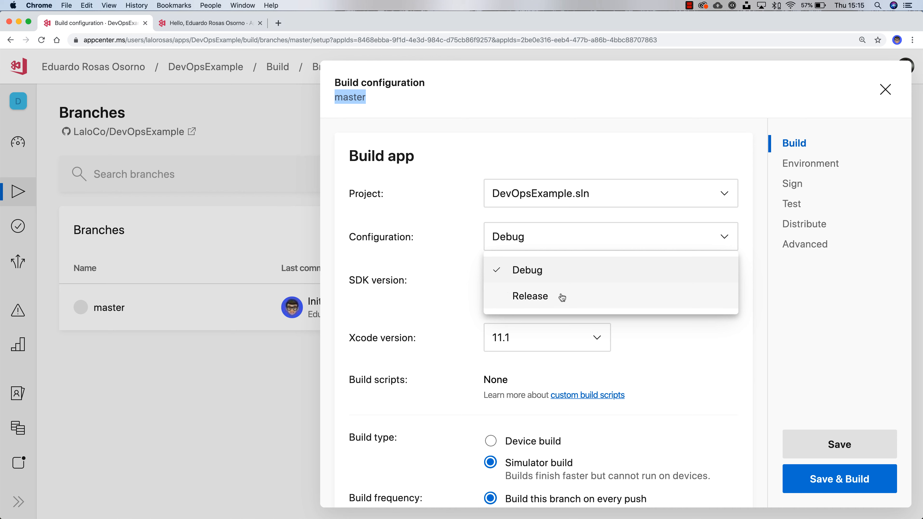
{"action": "left_click", "coordinate": [419, 282]}
{"action": "left_click", "coordinate": [559, 280]}
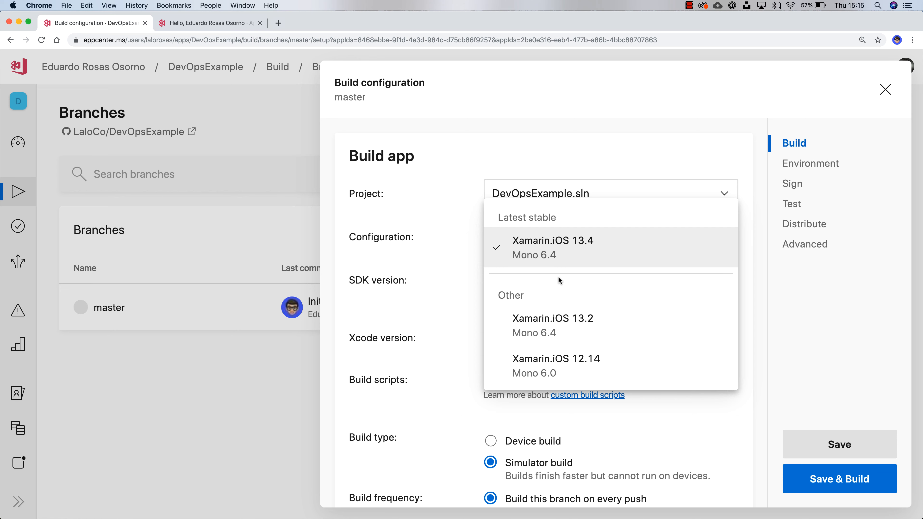
{"action": "scroll", "coordinate": [559, 280], "scroll_direction": "down", "scroll_amount": 3}
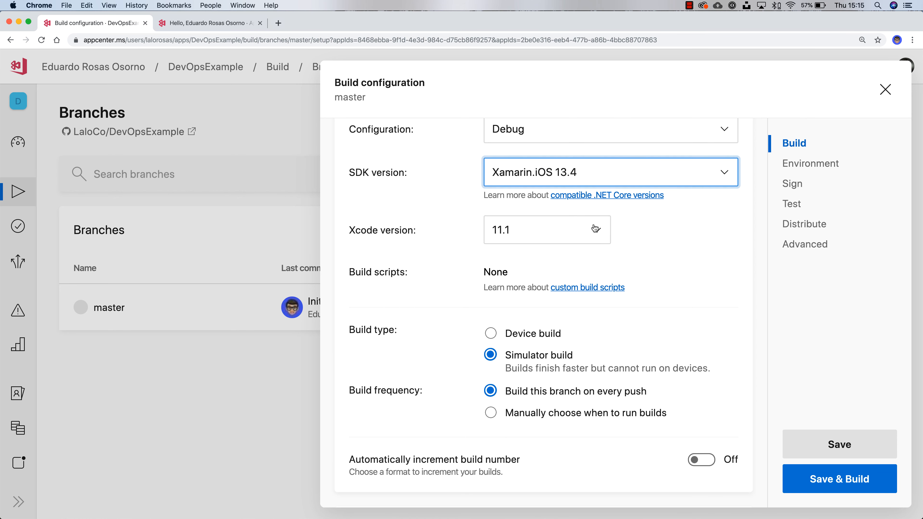
{"action": "left_click", "coordinate": [595, 228]}
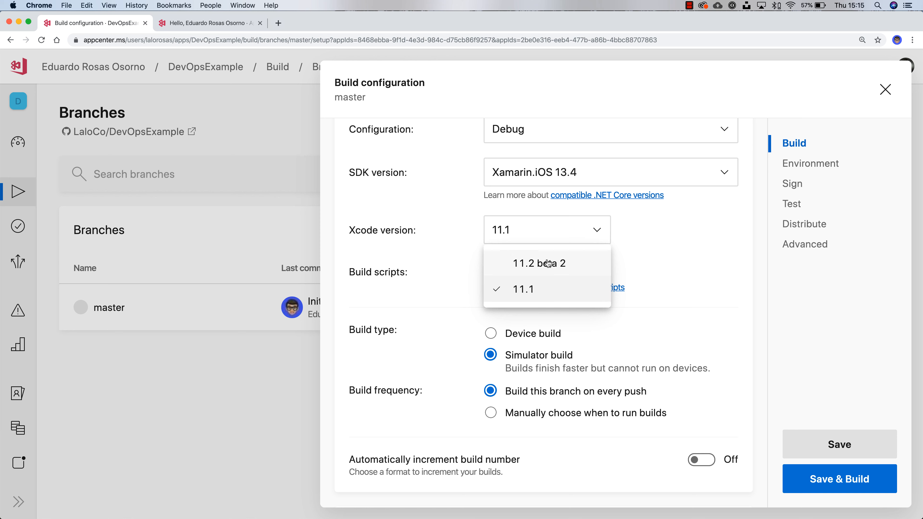
{"action": "left_click", "coordinate": [421, 218]}
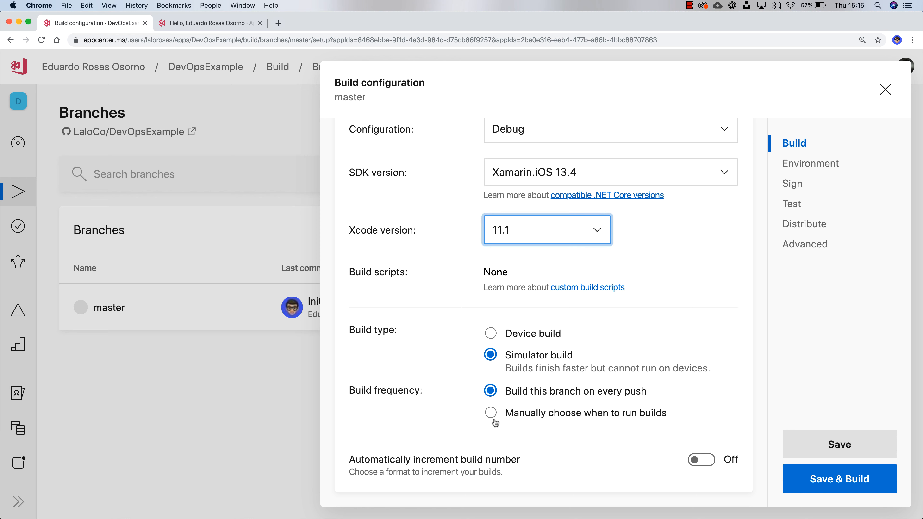
Step: Set the iOS build frequency to build the branch on every push, and save the configuration without starting a build
{"action": "left_click_drag", "start_coordinate": [506, 391], "coordinate": [650, 393]}
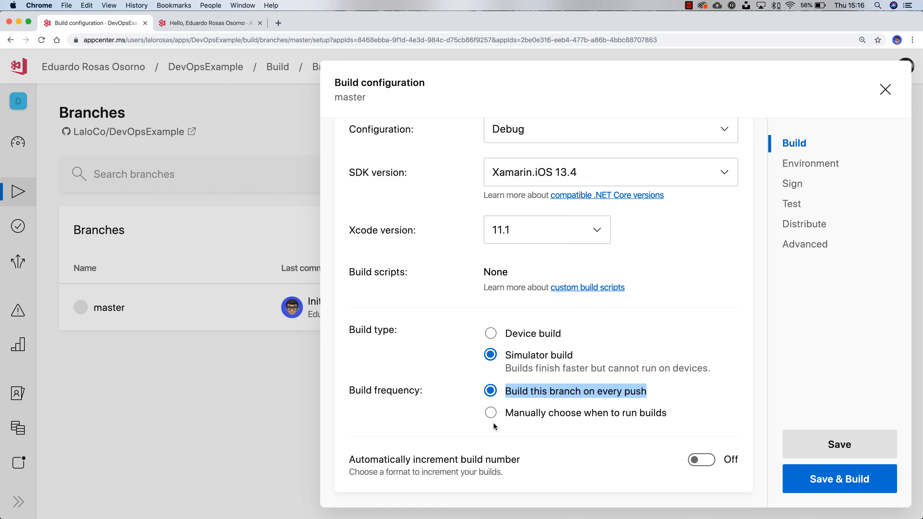
{"action": "left_click", "coordinate": [491, 413]}
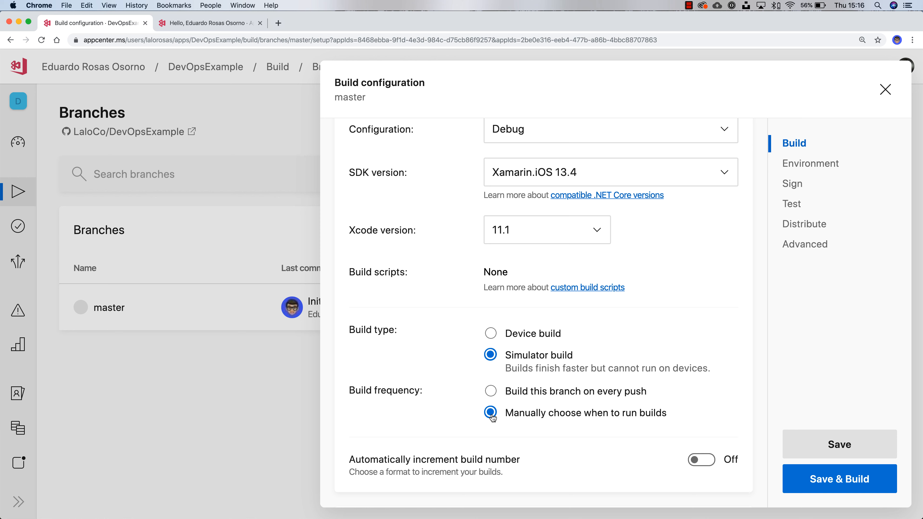
{"action": "left_click", "coordinate": [490, 391]}
{"action": "scroll", "coordinate": [552, 356], "scroll_direction": "down", "scroll_amount": 5}
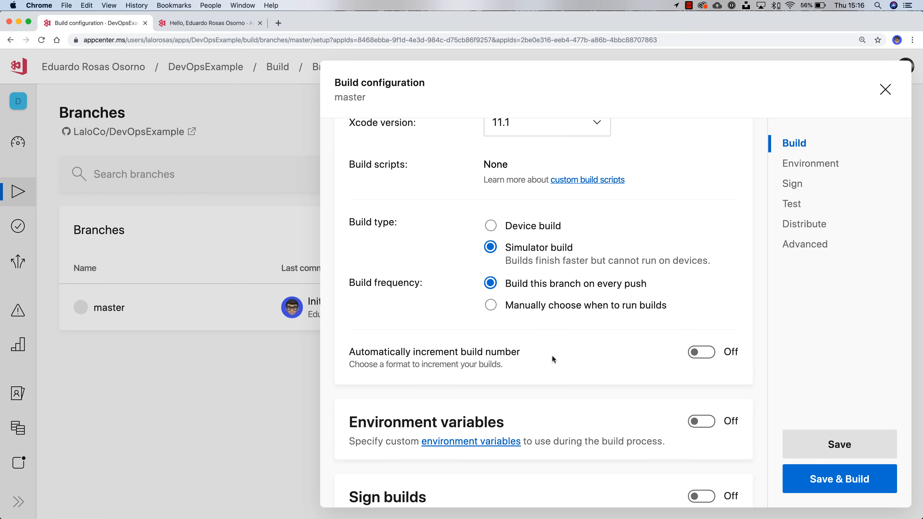
{"action": "scroll", "coordinate": [552, 354], "scroll_direction": "down", "scroll_amount": 10}
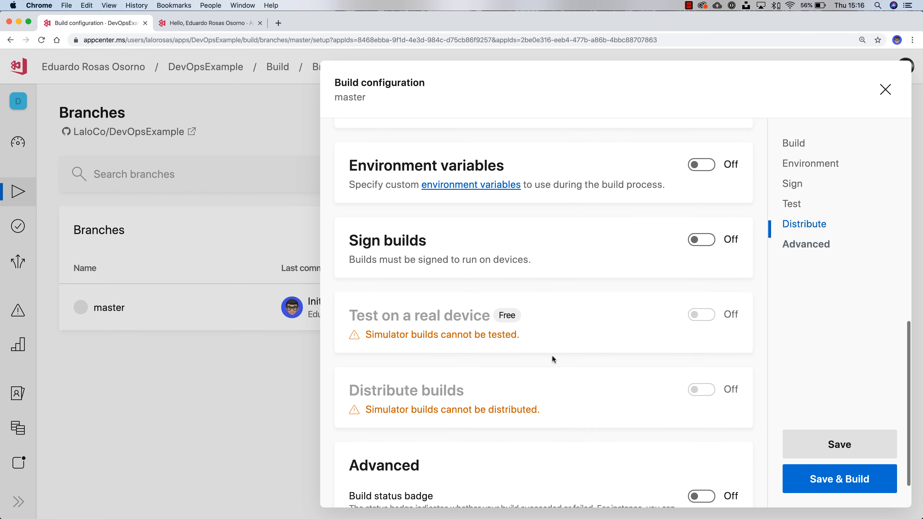
{"action": "scroll", "coordinate": [552, 359], "scroll_direction": "down", "scroll_amount": 2}
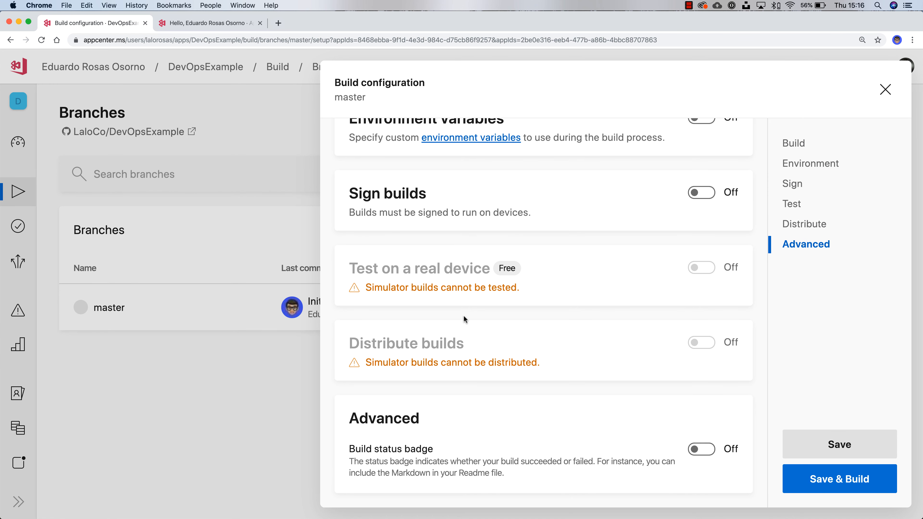
{"action": "left_click", "coordinate": [830, 439]}
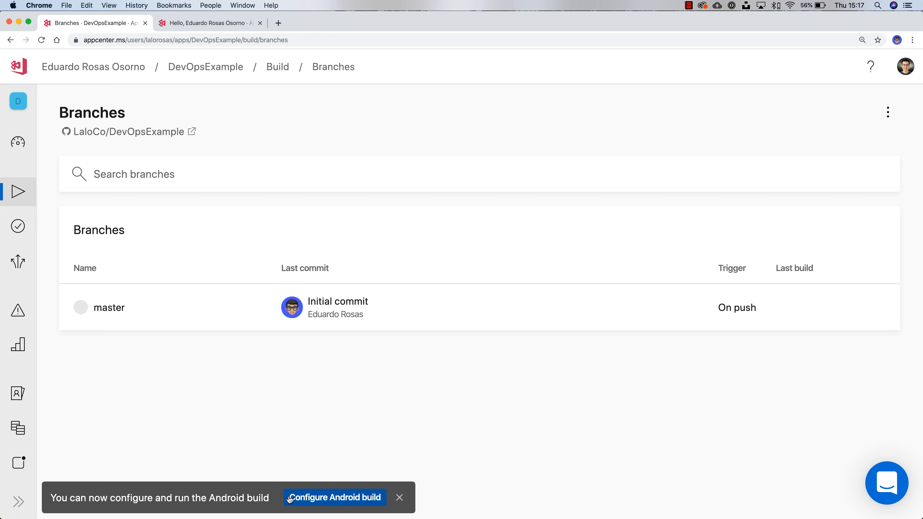
Step: Open the Android build configuration and review its configuration and SDK version options, keeping Debug and Xamarin.Android 10.0
{"action": "left_click", "coordinate": [360, 498]}
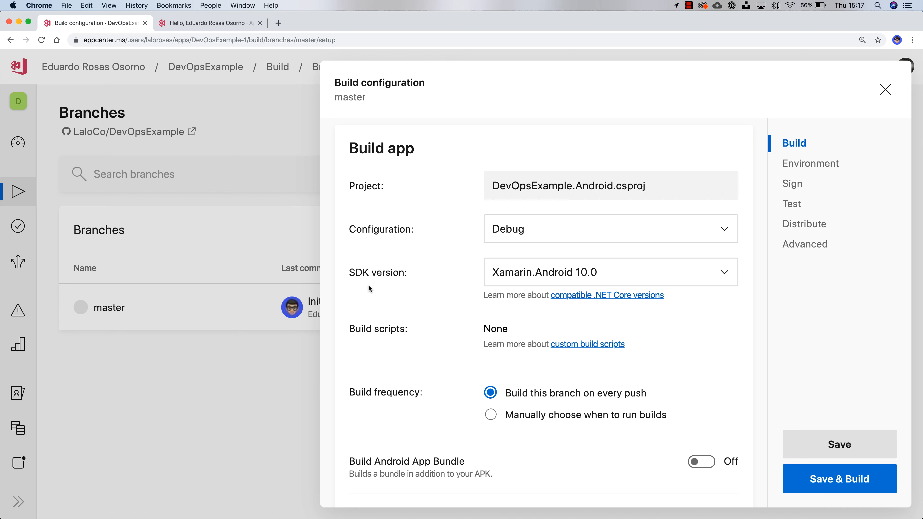
{"action": "scroll", "coordinate": [368, 285], "scroll_direction": "down", "scroll_amount": 1}
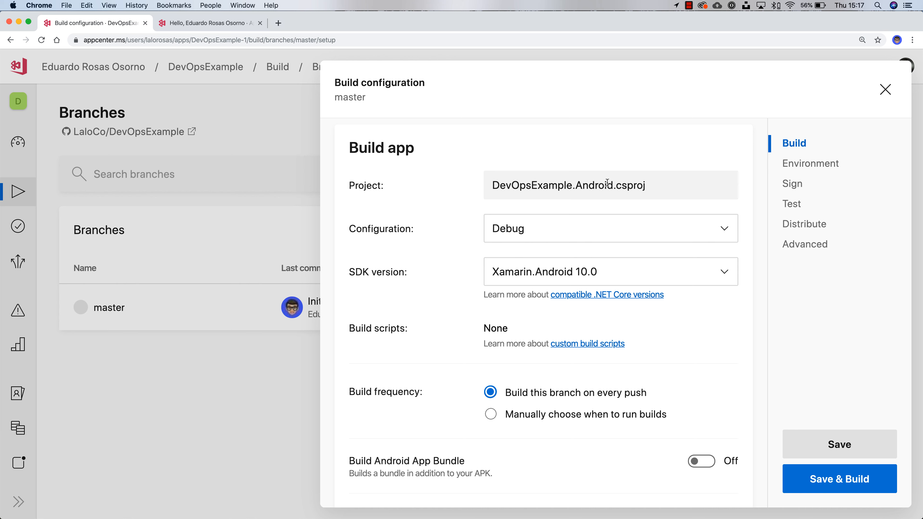
{"action": "left_click", "coordinate": [536, 231]}
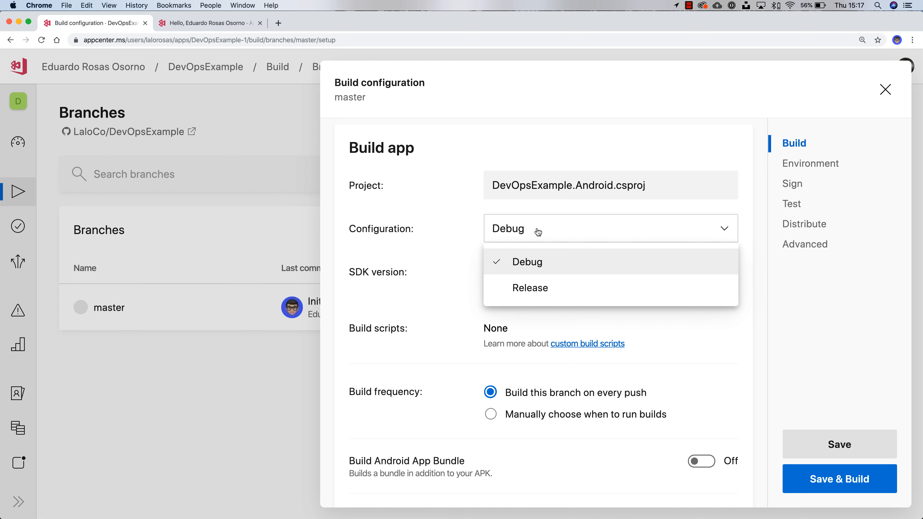
{"action": "left_click", "coordinate": [417, 230]}
{"action": "left_click", "coordinate": [566, 268]}
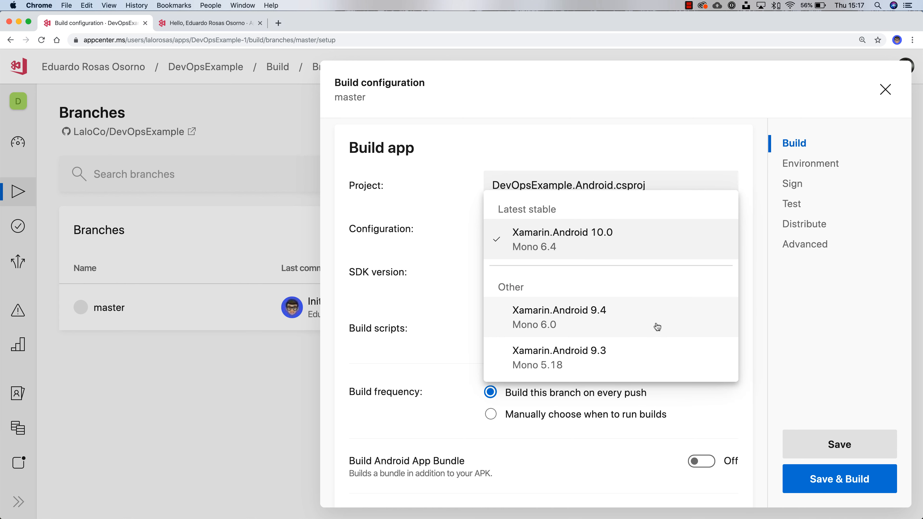
{"action": "scroll", "coordinate": [591, 313], "scroll_direction": "down", "scroll_amount": 2}
{"action": "scroll", "coordinate": [591, 313], "scroll_direction": "down", "scroll_amount": 10}
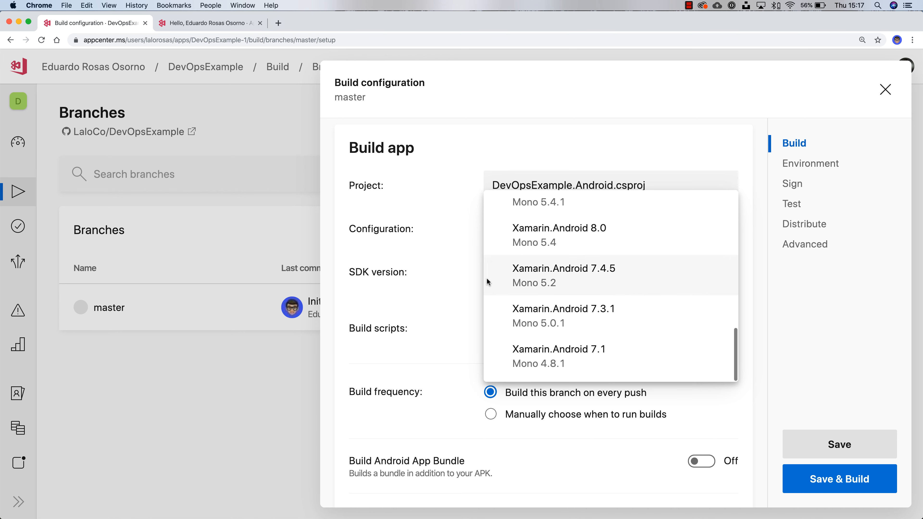
{"action": "left_click", "coordinate": [432, 257]}
Step: Enable automatic version code increments with the Build ID format, and save the Android configuration without starting a build
{"action": "scroll", "coordinate": [428, 259], "scroll_direction": "down", "scroll_amount": 5}
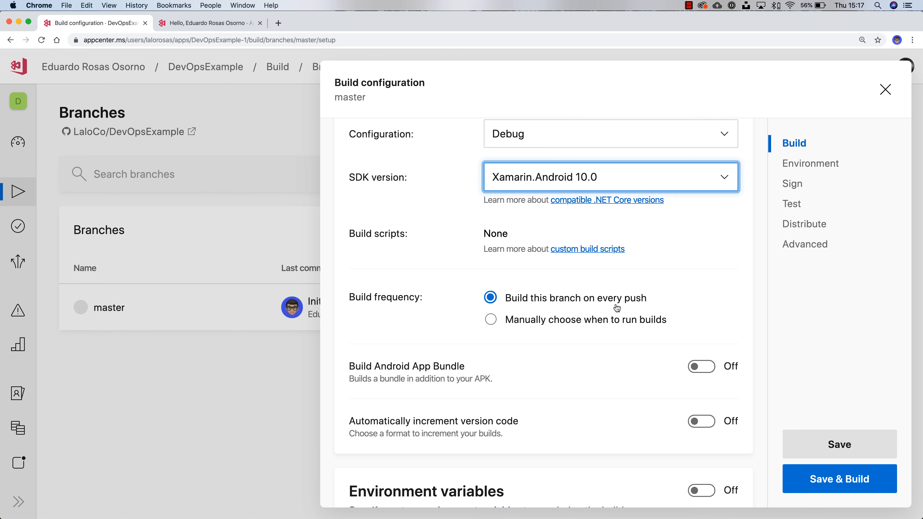
{"action": "scroll", "coordinate": [615, 309], "scroll_direction": "down", "scroll_amount": 1}
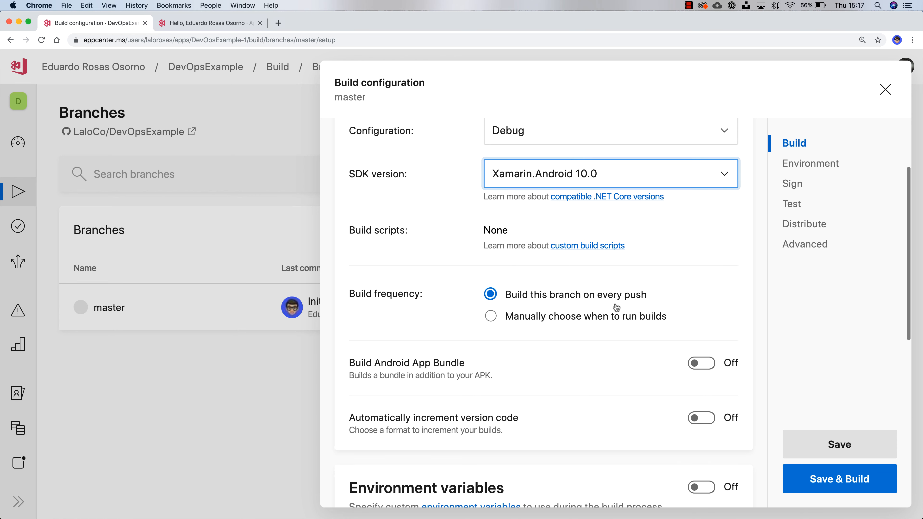
{"action": "scroll", "coordinate": [616, 306], "scroll_direction": "down", "scroll_amount": 5}
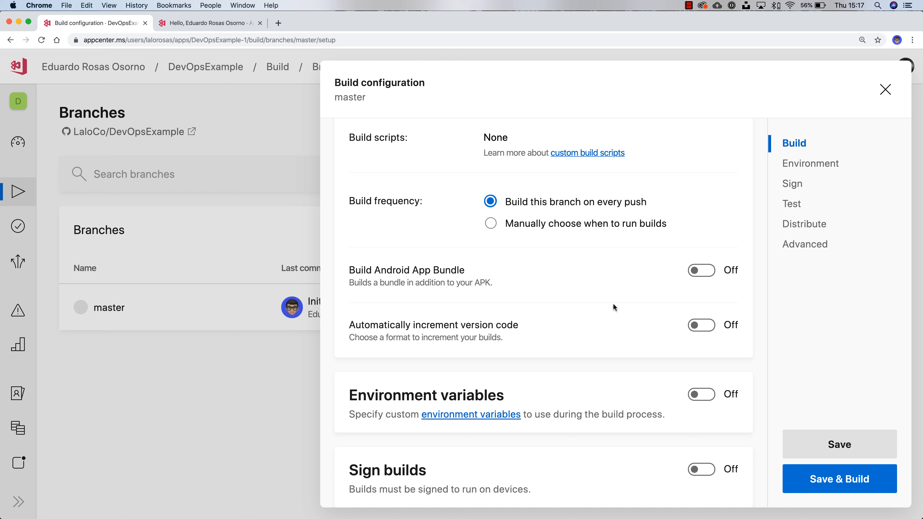
{"action": "left_click", "coordinate": [702, 325]}
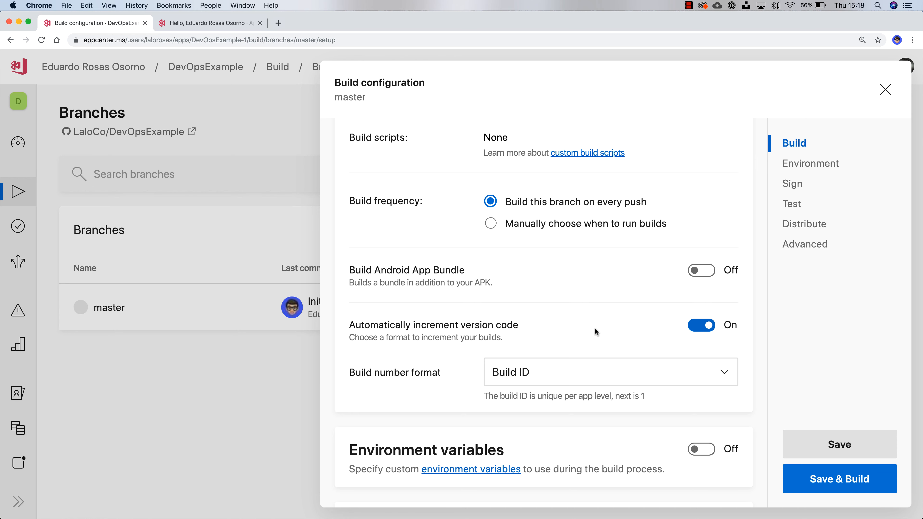
{"action": "scroll", "coordinate": [581, 329], "scroll_direction": "down", "scroll_amount": 2}
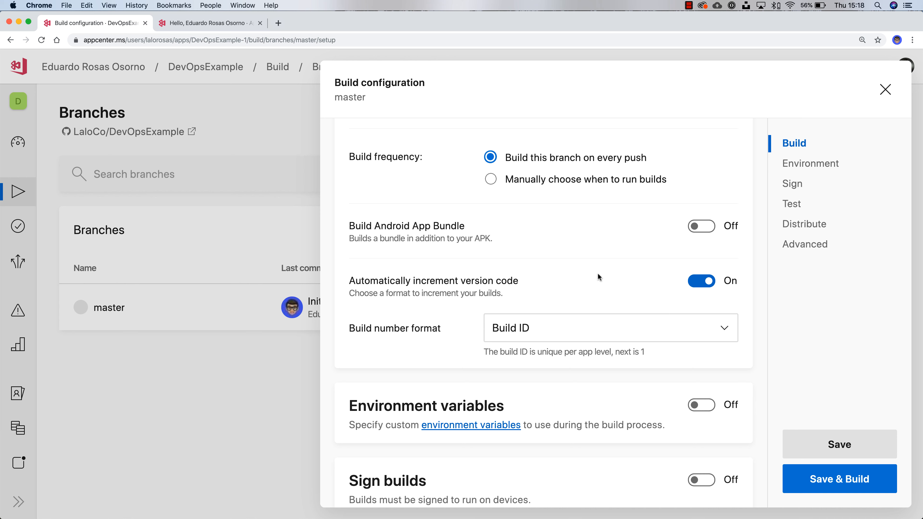
{"action": "scroll", "coordinate": [598, 275], "scroll_direction": "down", "scroll_amount": 10}
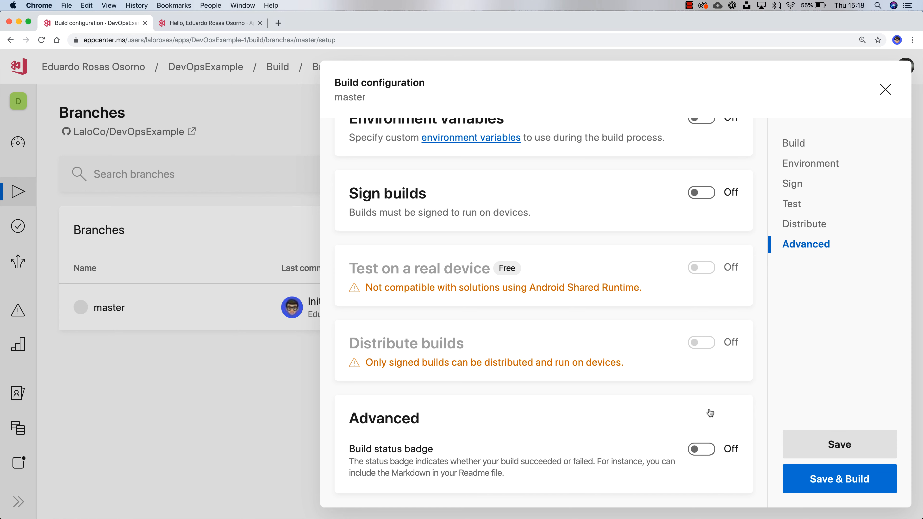
{"action": "left_click", "coordinate": [818, 446]}
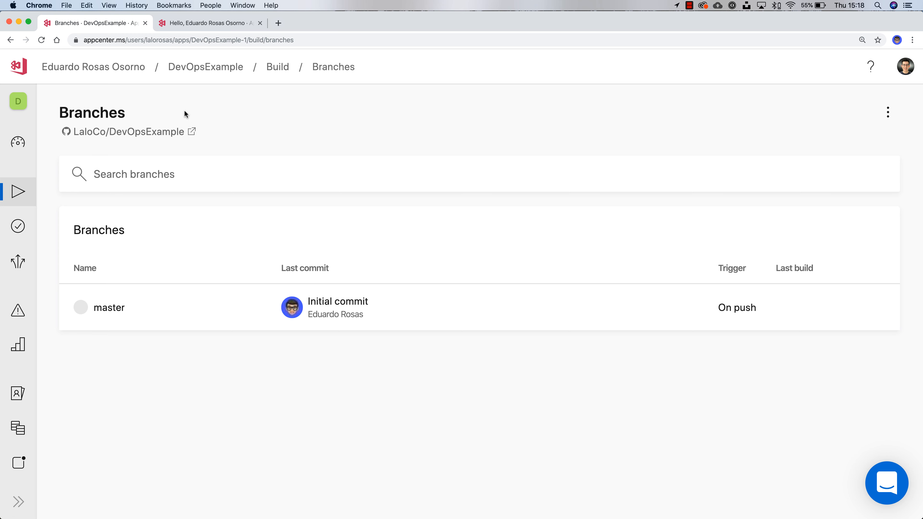
Step: Reopen the master branch's build configuration in the iOS version of the DevOpsExample app
{"action": "left_click", "coordinate": [104, 67]}
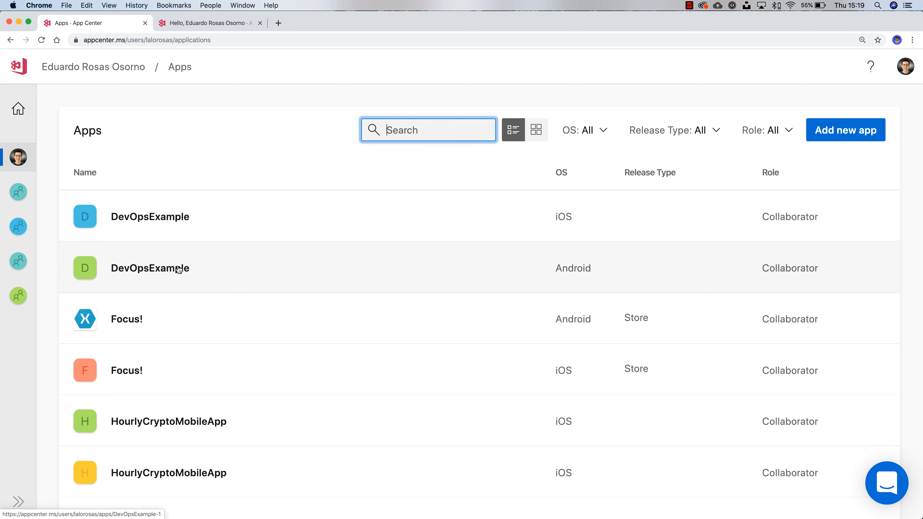
{"action": "left_click", "coordinate": [126, 204]}
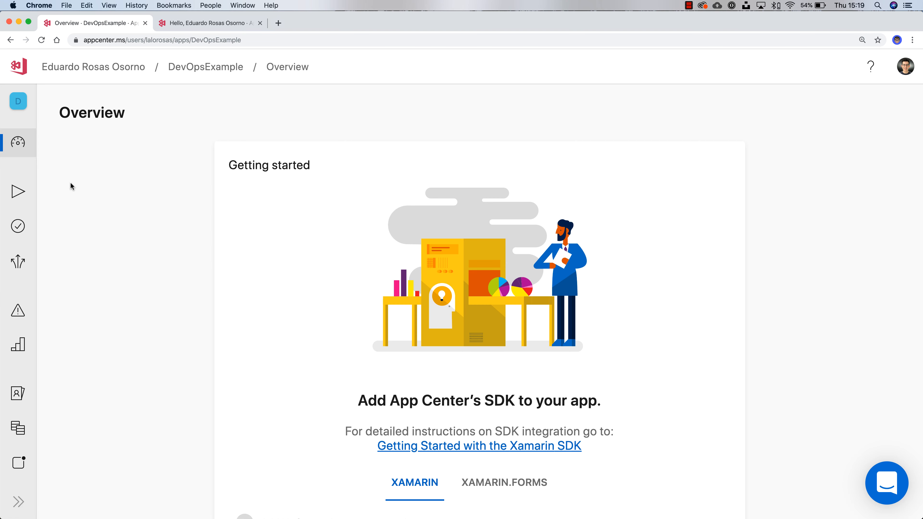
{"action": "key", "text": "super+minus"}
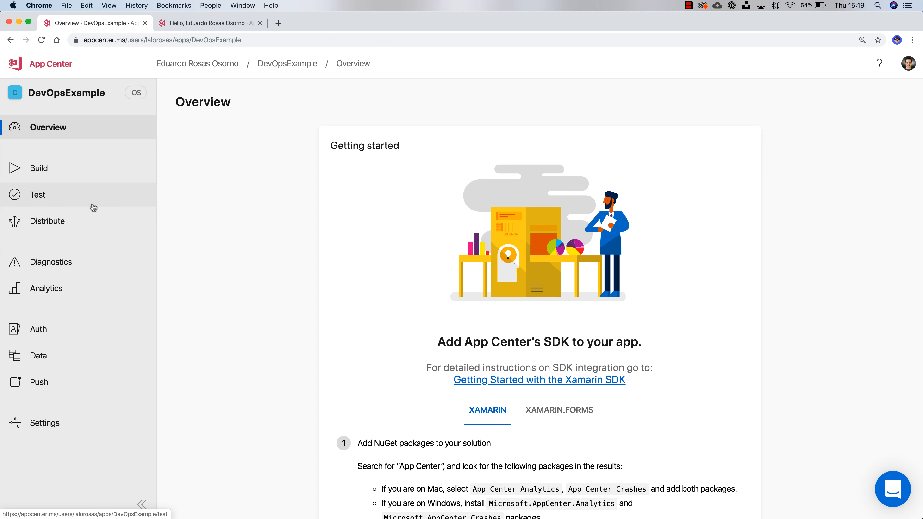
{"action": "left_click", "coordinate": [42, 169]}
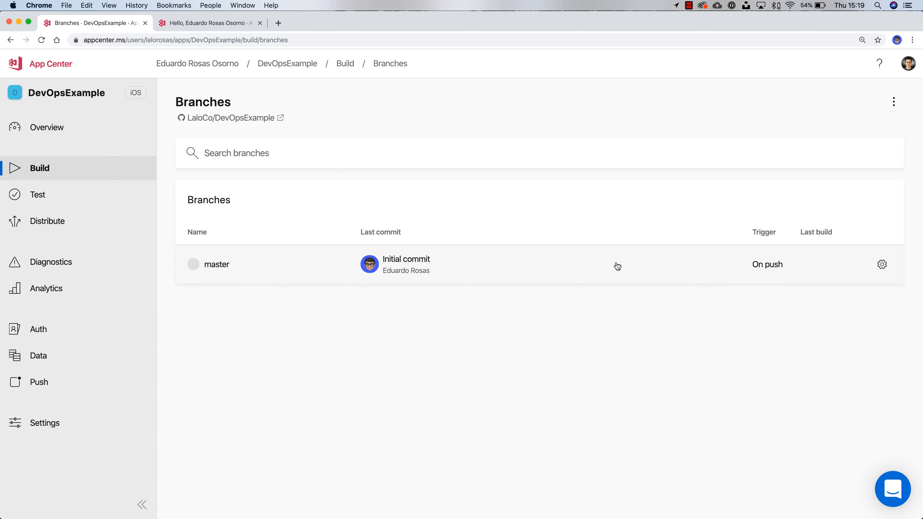
{"action": "left_click", "coordinate": [882, 265]}
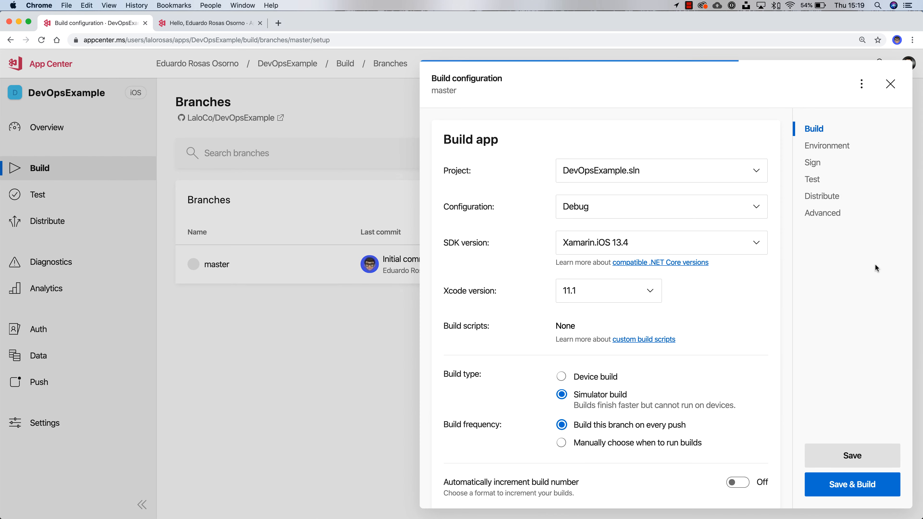
Step: Enable automatic build number increments with the Build ID format, and save the iOS configuration without starting a build
{"action": "scroll", "coordinate": [736, 324], "scroll_direction": "down", "scroll_amount": 5}
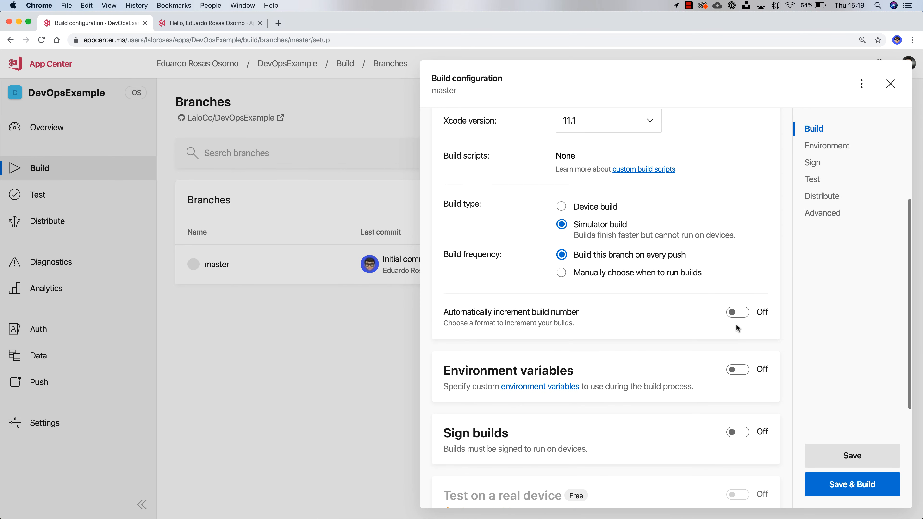
{"action": "left_click", "coordinate": [739, 312]}
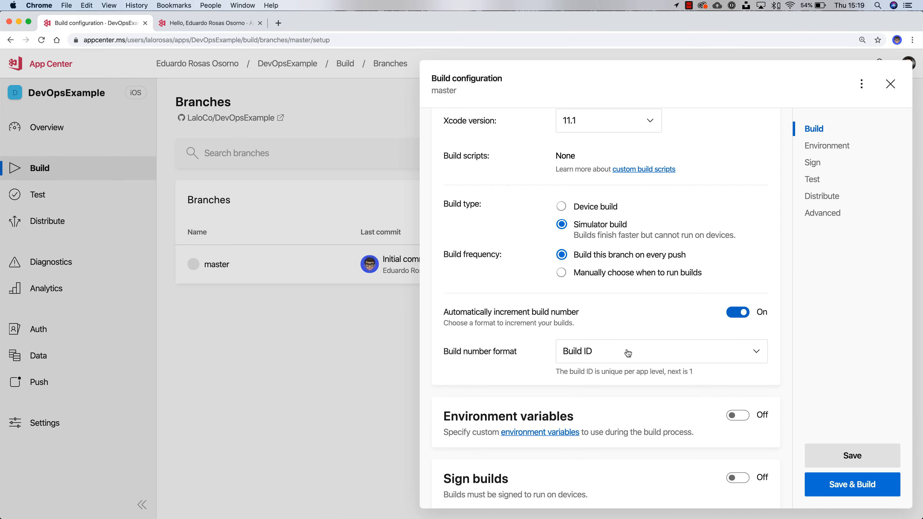
{"action": "left_click", "coordinate": [868, 460]}
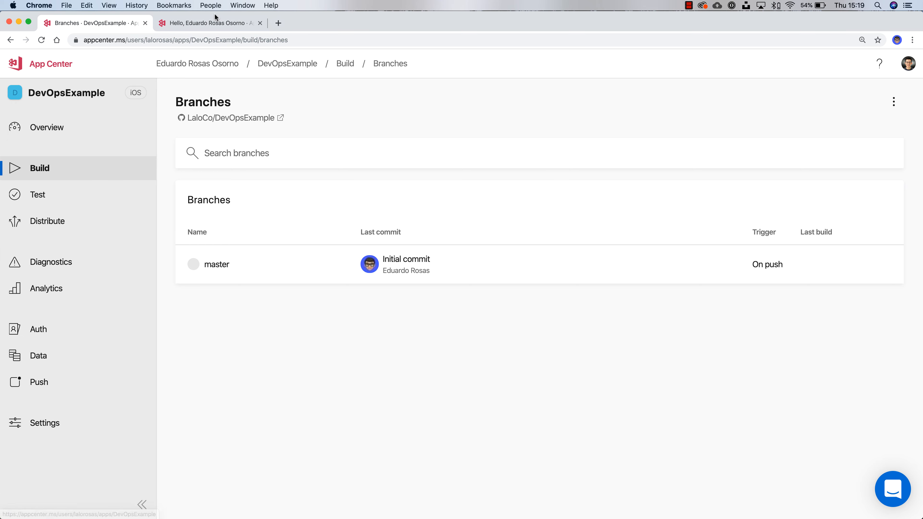
Step: Go to github.com in the second browser tab, find the DevOpsExample repository by filtering for "devo", and open it
{"action": "left_click", "coordinate": [215, 23]}
{"action": "left_click", "coordinate": [269, 40]}
{"action": "type", "text": "github.com"}
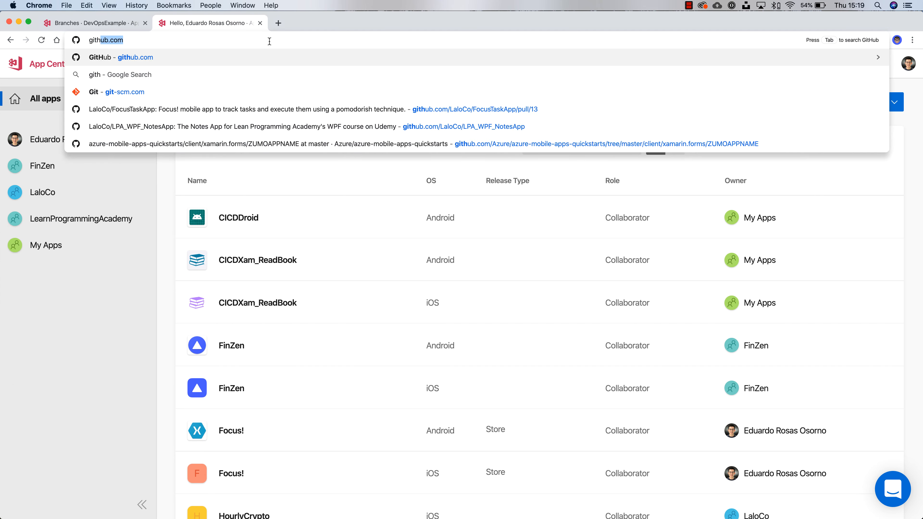
{"action": "key", "text": "Return"}
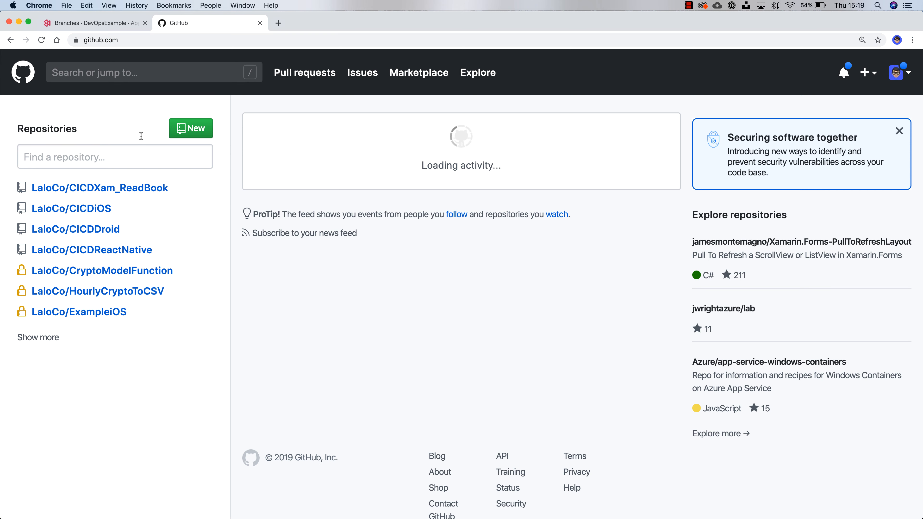
{"action": "left_click", "coordinate": [114, 157]}
{"action": "type", "text": "devo"}
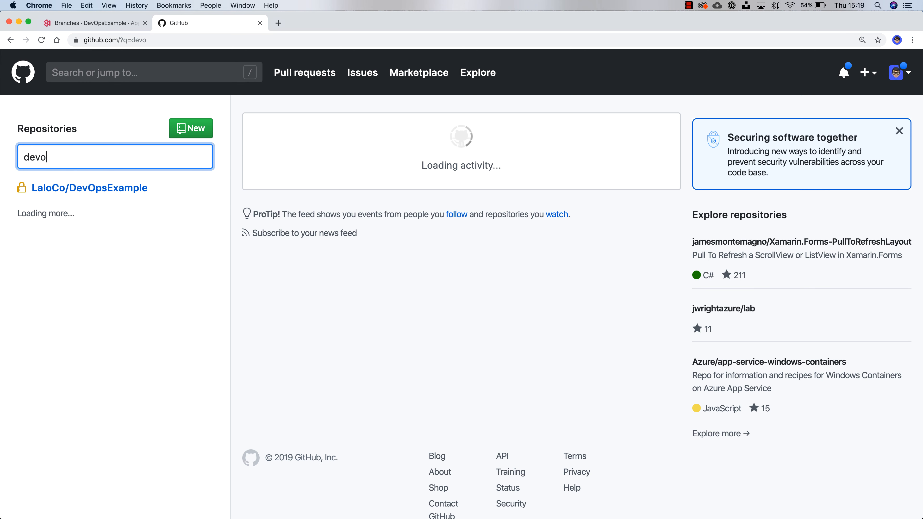
{"action": "left_click", "coordinate": [89, 188]}
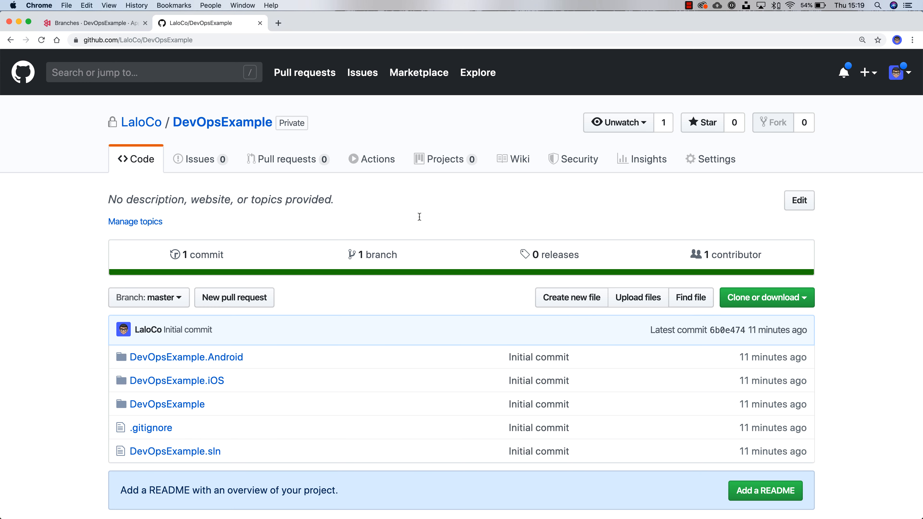
{"action": "scroll", "coordinate": [419, 220], "scroll_direction": "down", "scroll_amount": 3}
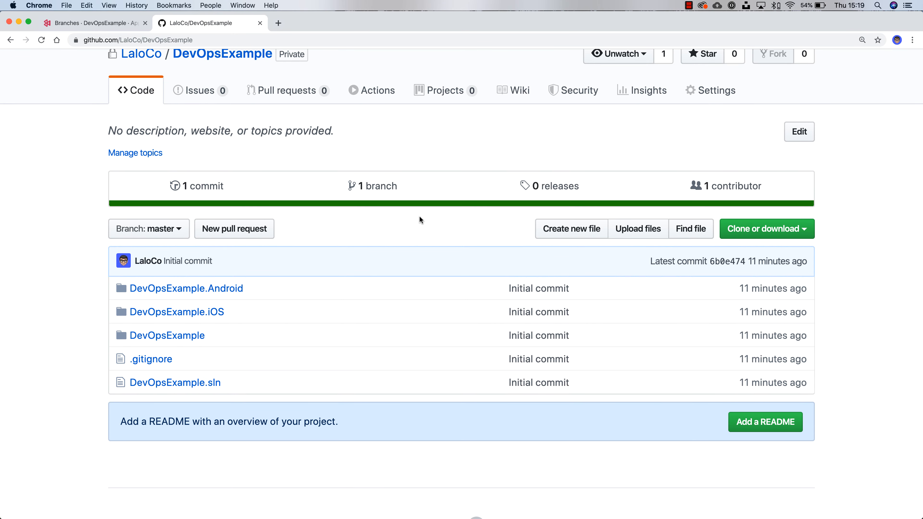
Step: Switch to Visual Studio and open MainPage.xaml from the shared DevOpsExample project
{"action": "key", "text": "ctrl+Up"}
{"action": "left_click", "coordinate": [190, 314]}
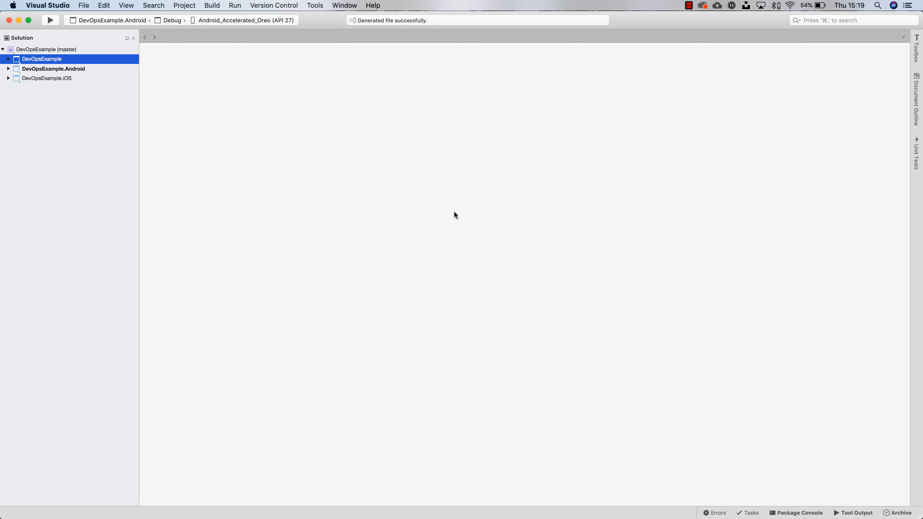
{"action": "left_click", "coordinate": [8, 59]}
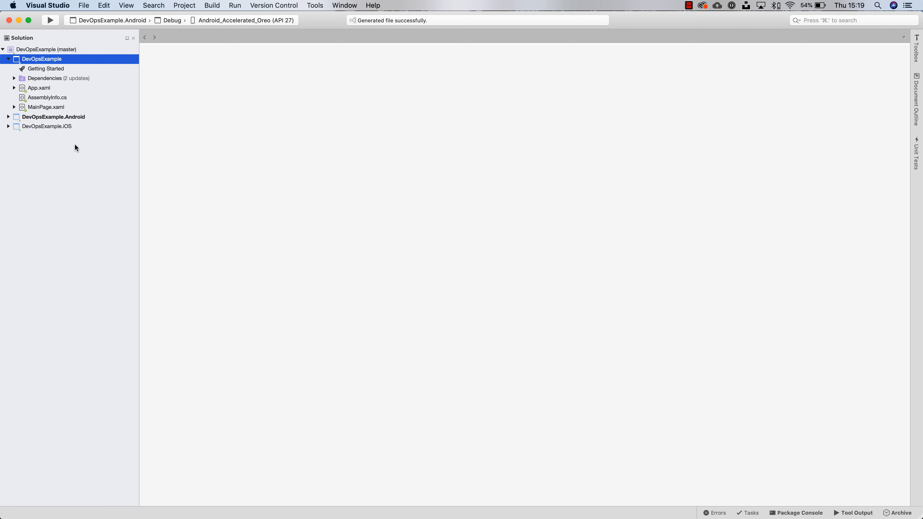
{"action": "left_click", "coordinate": [38, 108]}
{"action": "double_click", "coordinate": [38, 108]}
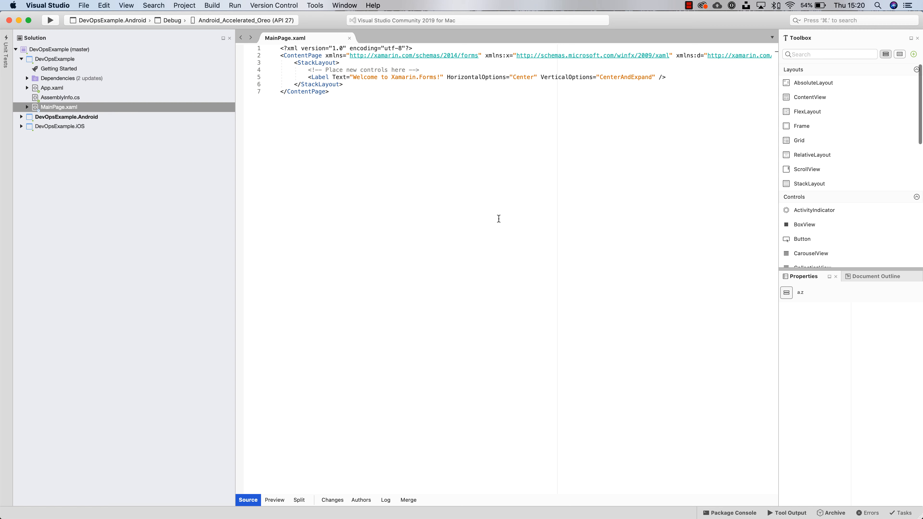
Step: Switch to Terminal and clear the earlier output in the DevOpsExample folder
{"action": "key", "text": "super+space"}
{"action": "type", "text": "ter"}
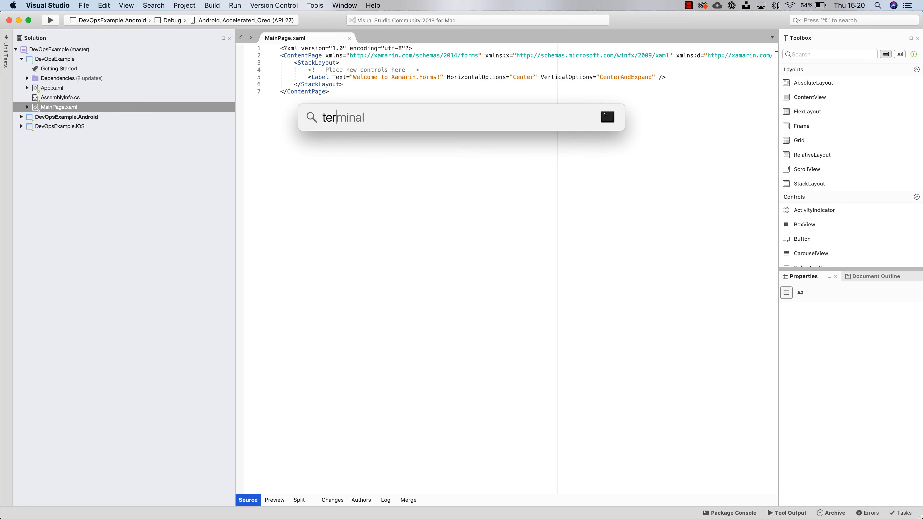
{"action": "key", "text": "Return"}
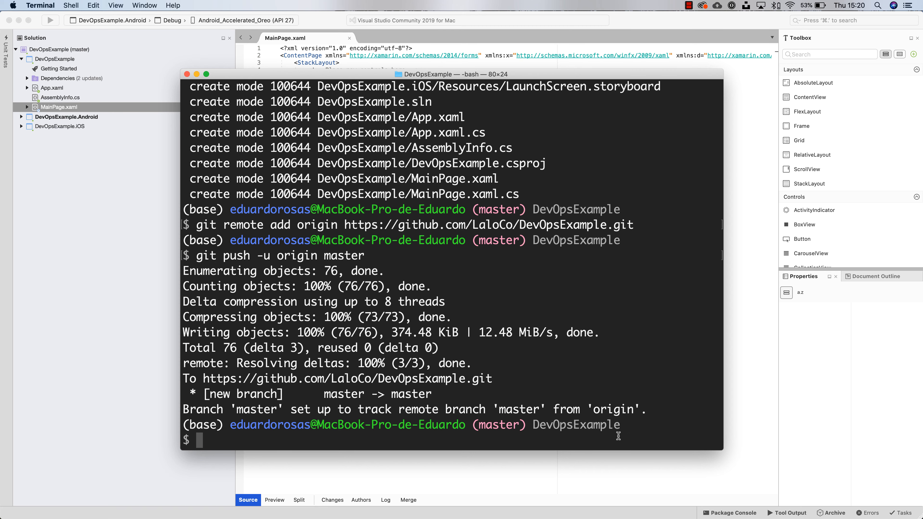
{"action": "type", "text": "clear"}
{"action": "key", "text": "Return"}
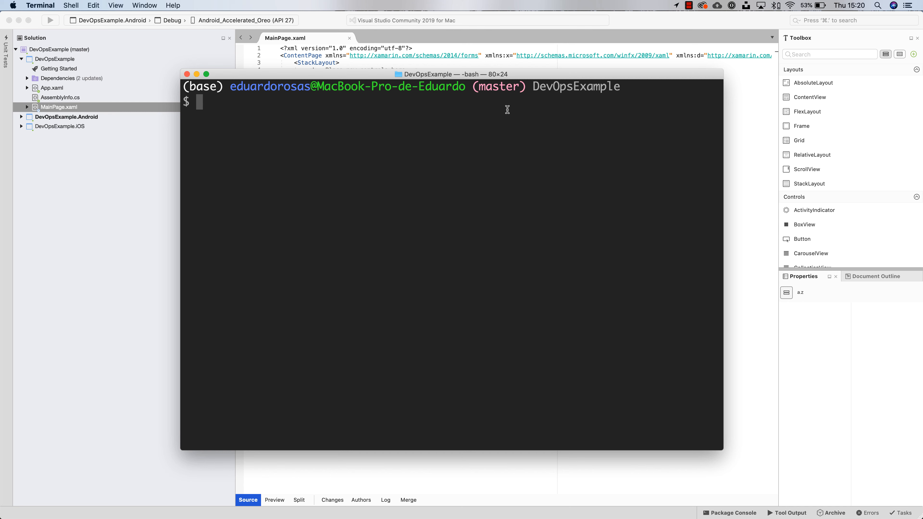
Step: Create and check out a new Git branch named feautre-1
{"action": "type", "text": "git checkout -g"}
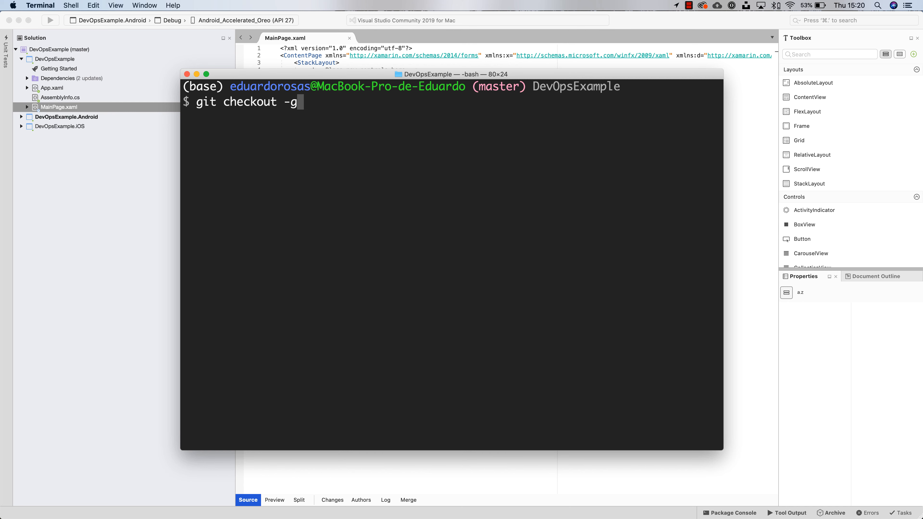
{"action": "type", "text": "b"}
{"action": "key", "text": "BackSpace"}
{"action": "key", "text": "BackSpace"}
{"action": "type", "text": "b feautre.1"}
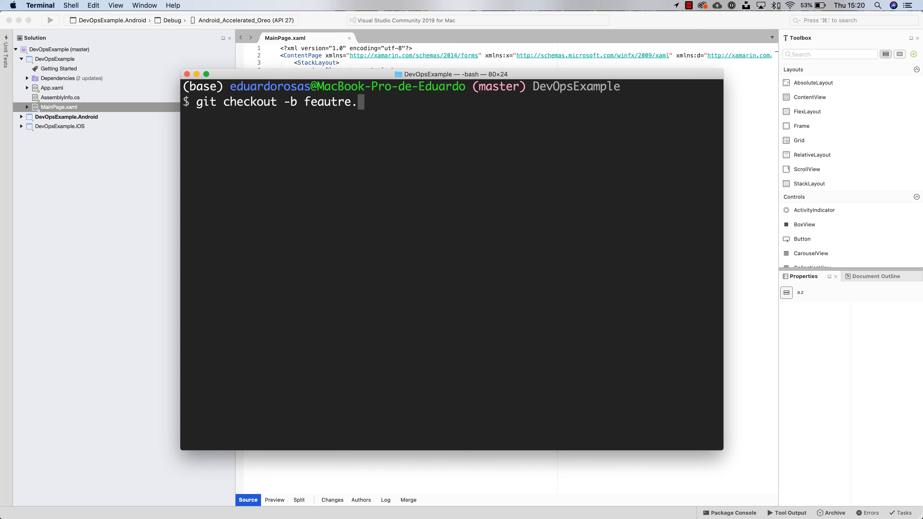
{"action": "key", "text": "BackSpace"}
{"action": "key", "text": "BackSpace"}
{"action": "type", "text": "-1"}
{"action": "key", "text": "Return"}
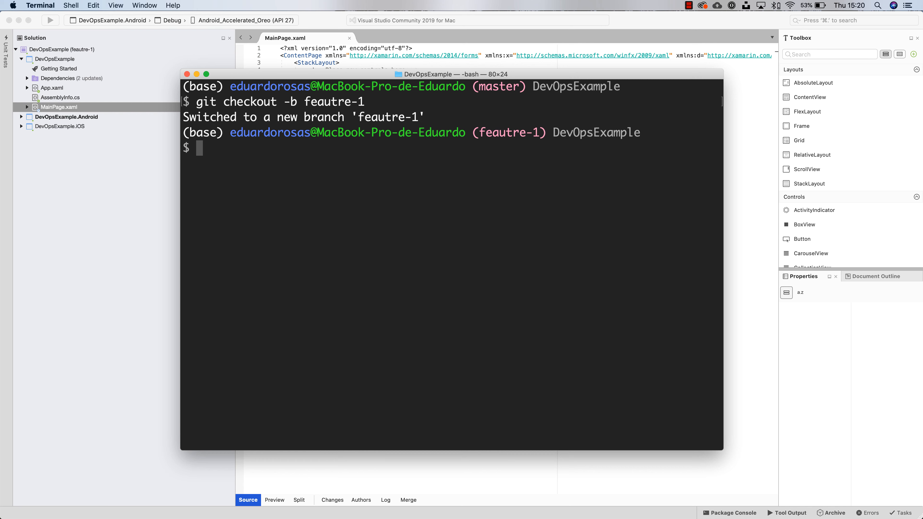
Step: Return to MainPage.xaml in Visual Studio, enlarge the code, and put the Label's HorizontalOptions and VerticalOptions attributes on separate lines
{"action": "left_click", "coordinate": [128, 212]}
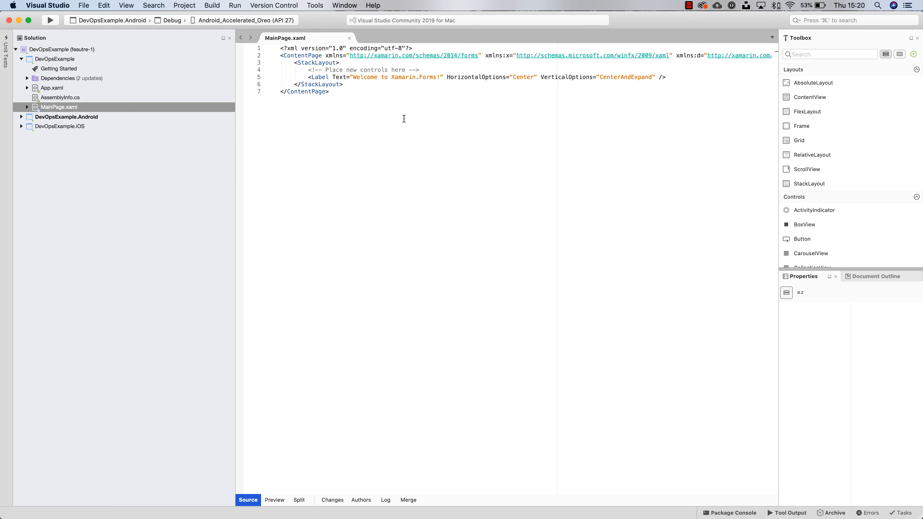
{"action": "key", "text": "super+equal"}
{"action": "key", "text": "super+equal"}
{"action": "key", "text": "super+equal"}
{"action": "key", "text": "super+equal"}
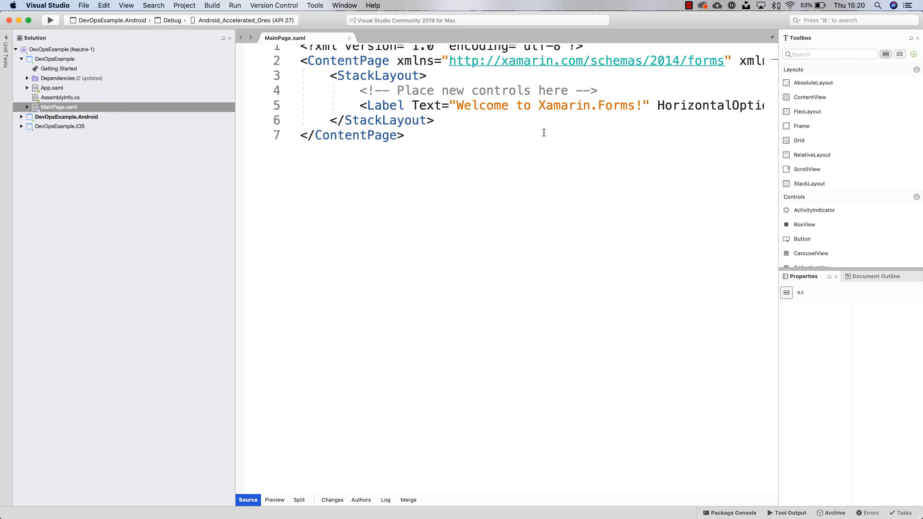
{"action": "left_click", "coordinate": [658, 105]}
{"action": "key", "text": "Return"}
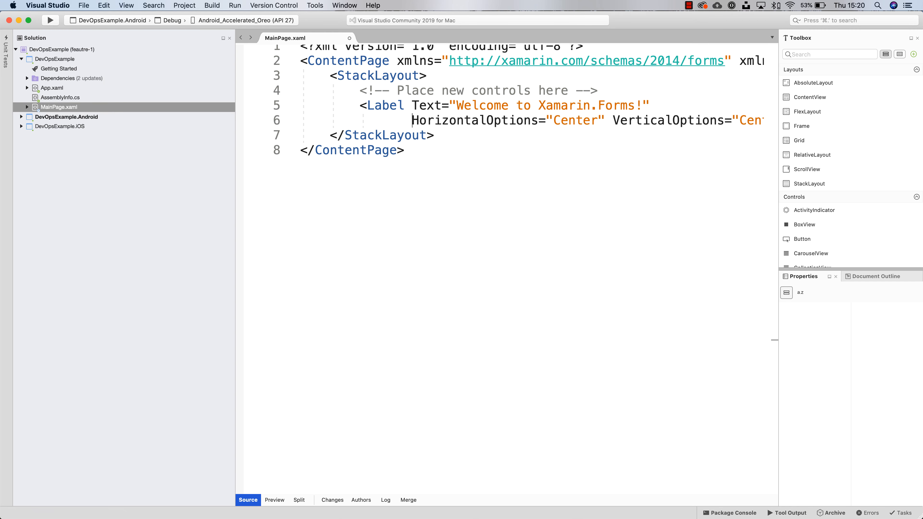
{"action": "left_click", "coordinate": [614, 120]}
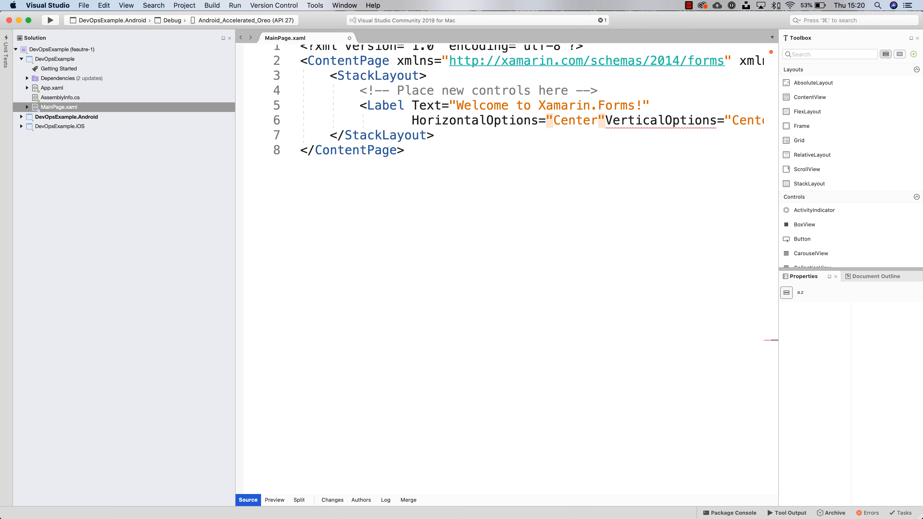
{"action": "key", "text": "Return"}
{"action": "left_click", "coordinate": [380, 106]}
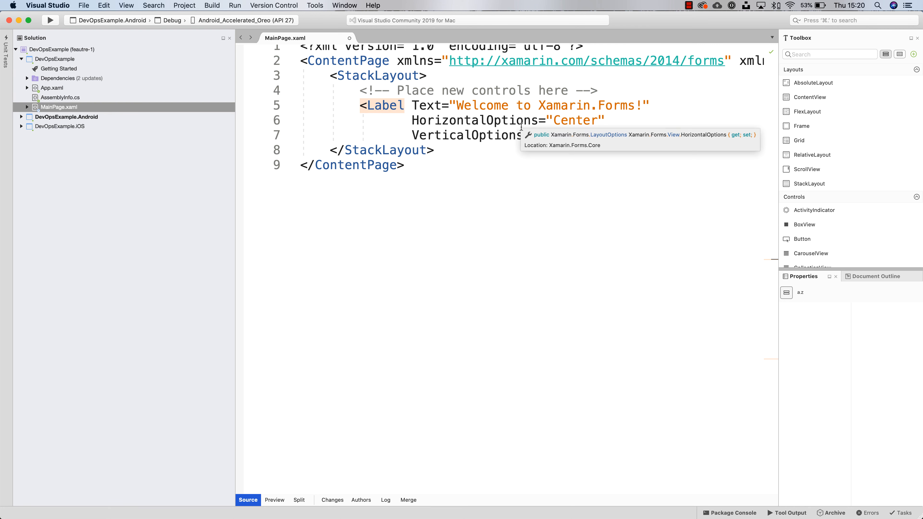
Step: Change the Label's text to "Welcome to DevOps Example!", then save and close MainPage.xaml
{"action": "left_click_drag", "start_coordinate": [455, 106], "coordinate": [542, 105]}
{"action": "left_click", "coordinate": [637, 107]}
{"action": "type", "text": "Dv"}
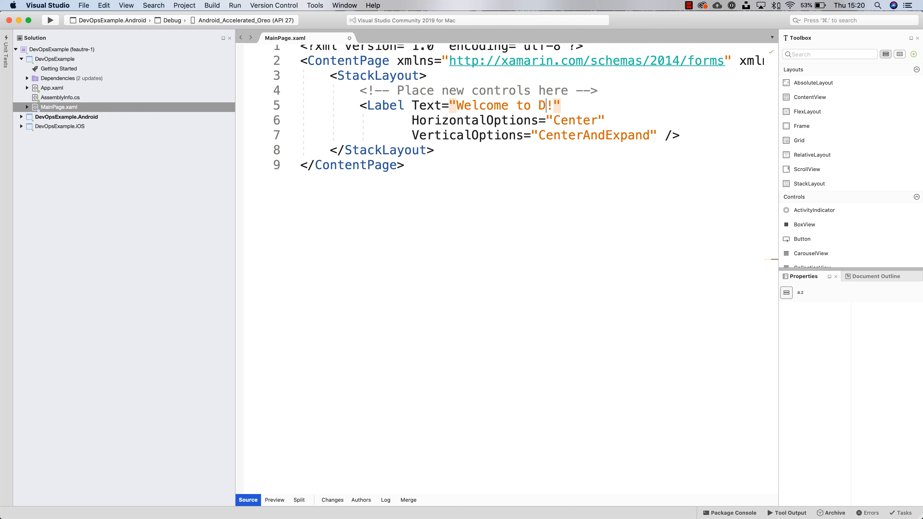
{"action": "key", "text": "BackSpace"}
{"action": "type", "text": "evOps Example"}
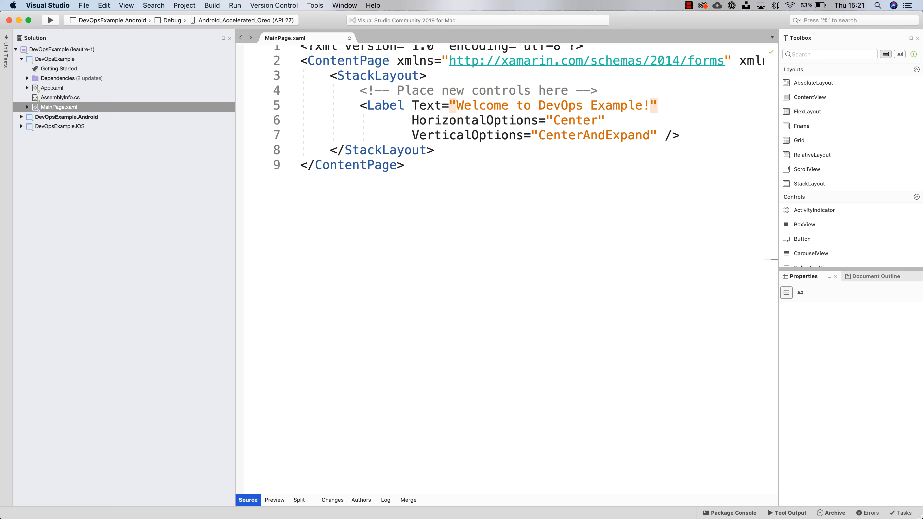
{"action": "key", "text": "End"}
{"action": "key", "text": "super+s"}
{"action": "left_click", "coordinate": [349, 38]}
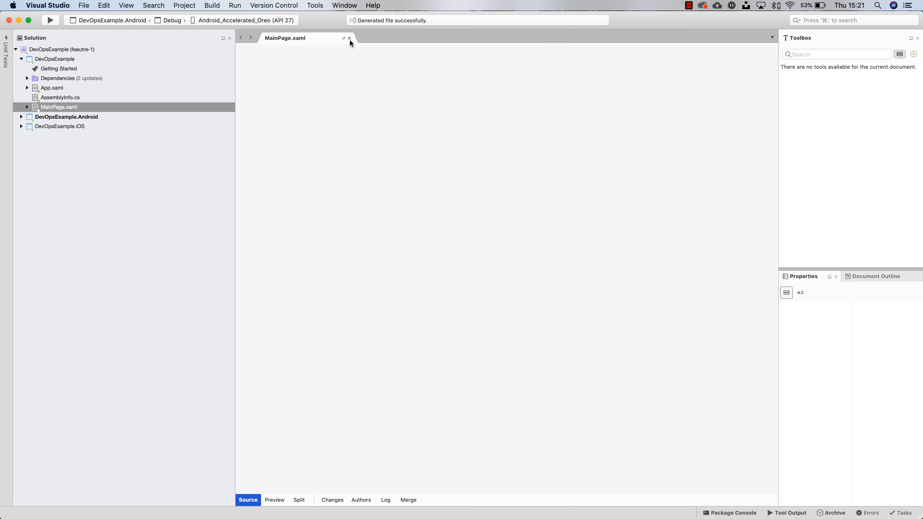
Step: Switch to Terminal and commit all tracked changes with the message "Feature 1 ready" using git commit -am
{"action": "key", "text": "ctrl+Up"}
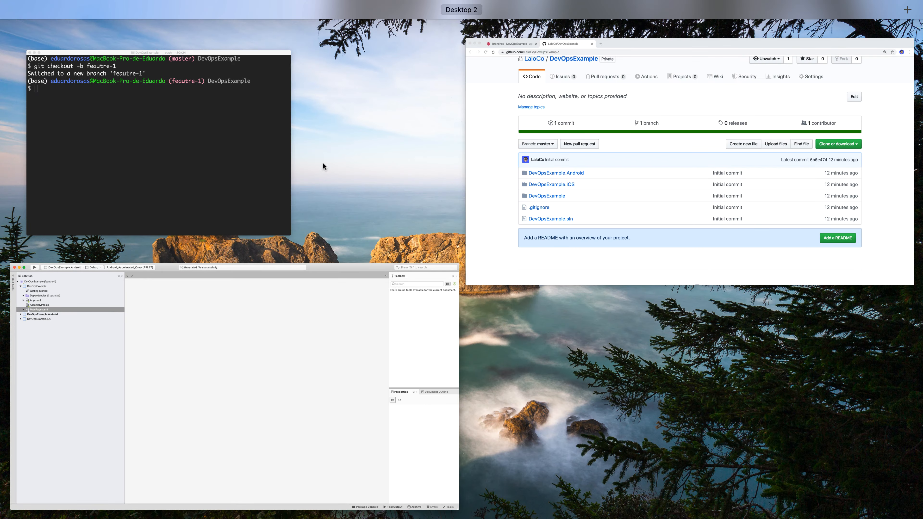
{"action": "left_click", "coordinate": [206, 124]}
{"action": "type", "text": "git"}
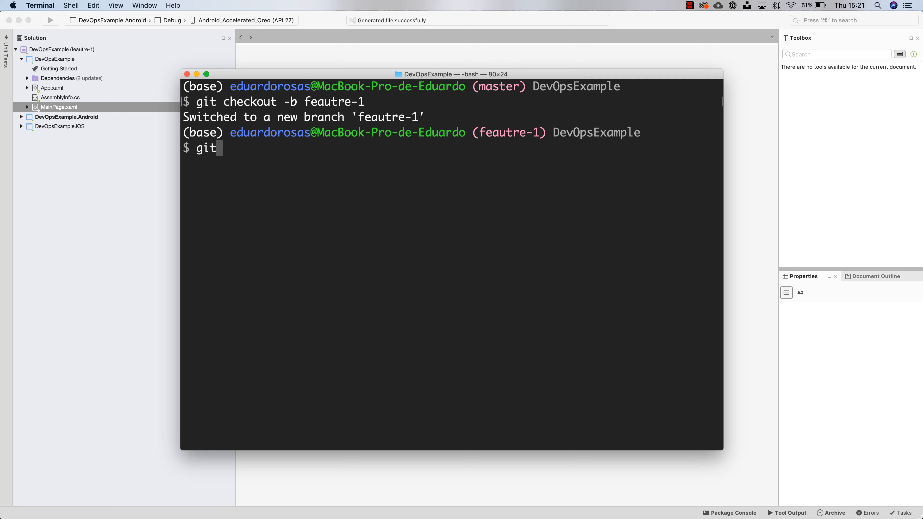
{"action": "type", "text": " commit -am \""}
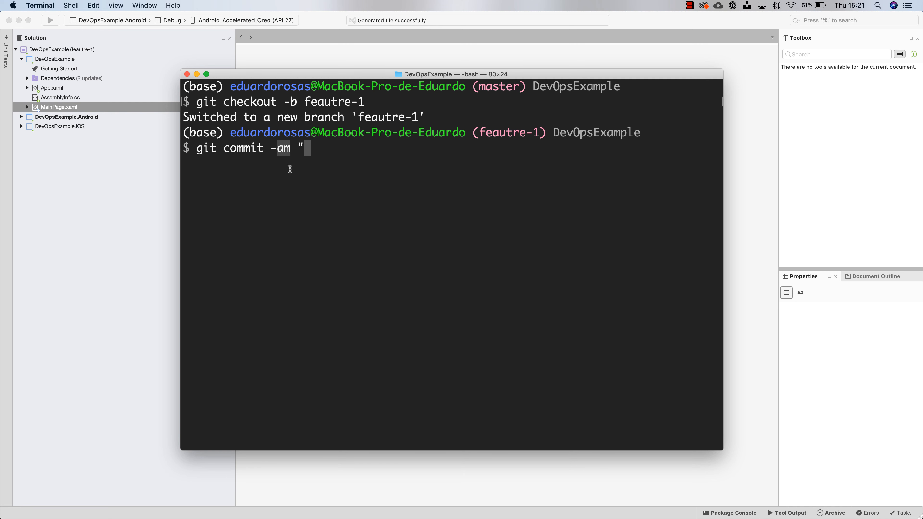
{"action": "left_click_drag", "start_coordinate": [197, 150], "coordinate": [345, 146]}
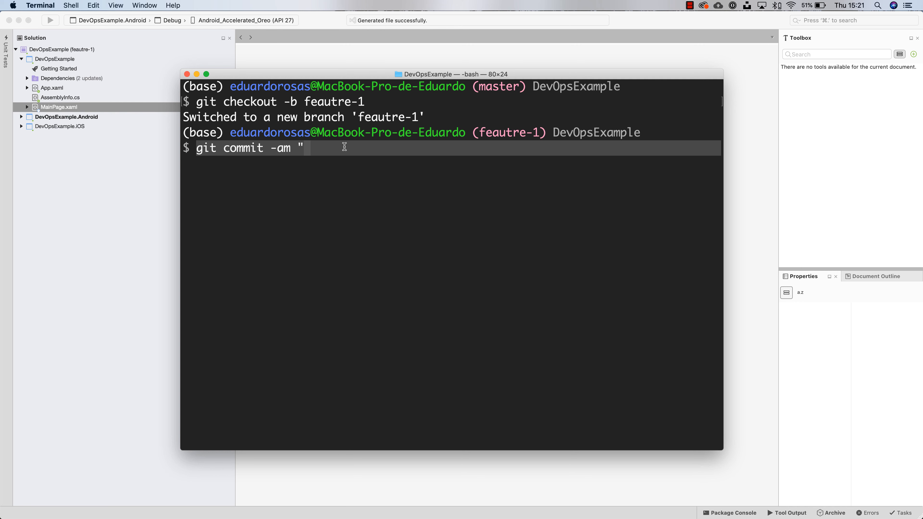
{"action": "left_click", "coordinate": [333, 146]}
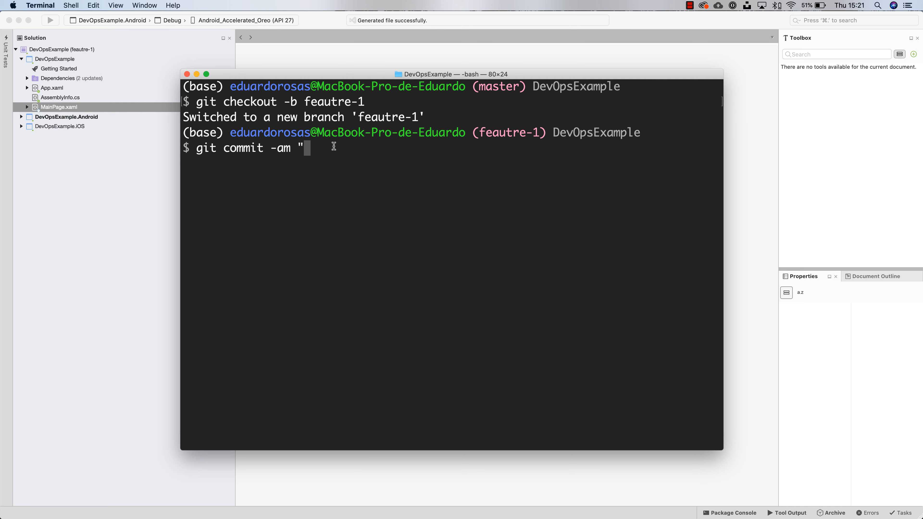
{"action": "type", "text": "Feature 1 readu"}
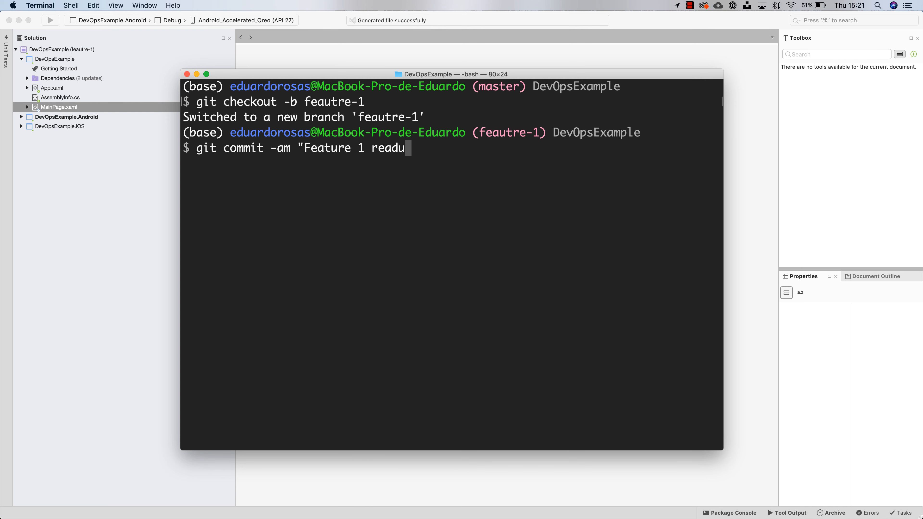
{"action": "key", "text": "BackSpace"}
{"action": "type", "text": "y\""}
{"action": "key", "text": "Return"}
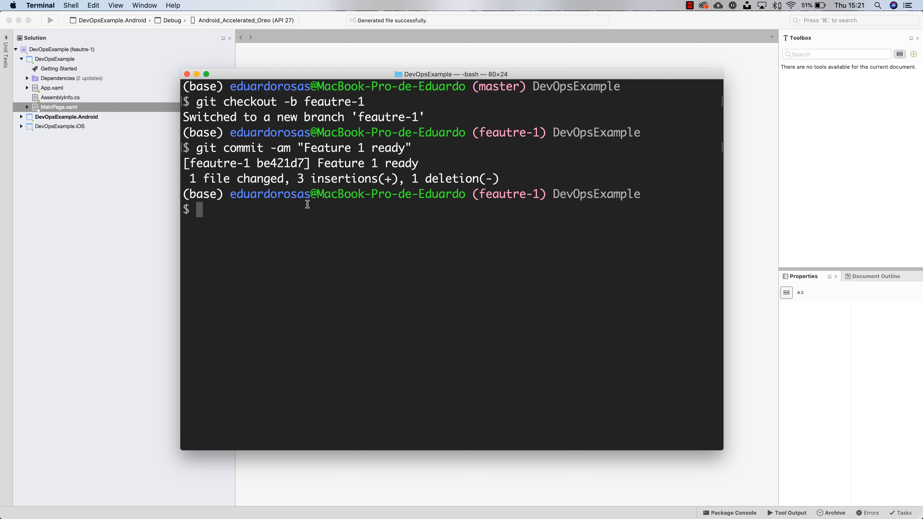
Step: Push the feautre-1 branch to the origin remote
{"action": "type", "text": "git push -u"}
{"action": "key", "text": "BackSpace"}
{"action": "key", "text": "BackSpace"}
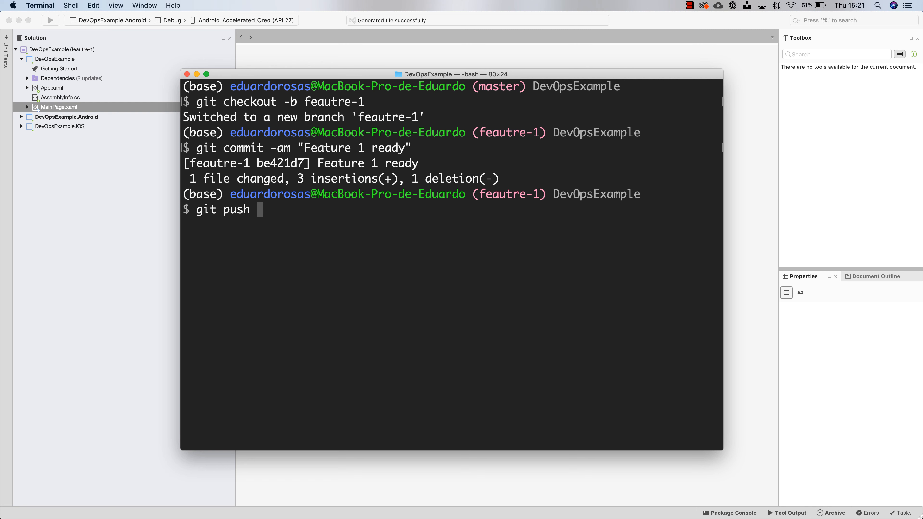
{"action": "type", "text": "origin feautre-1"}
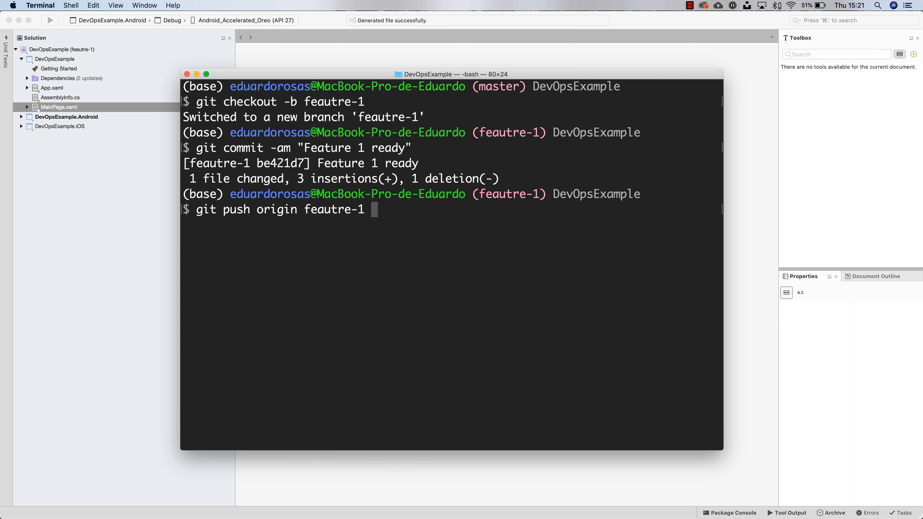
{"action": "key", "text": "Return"}
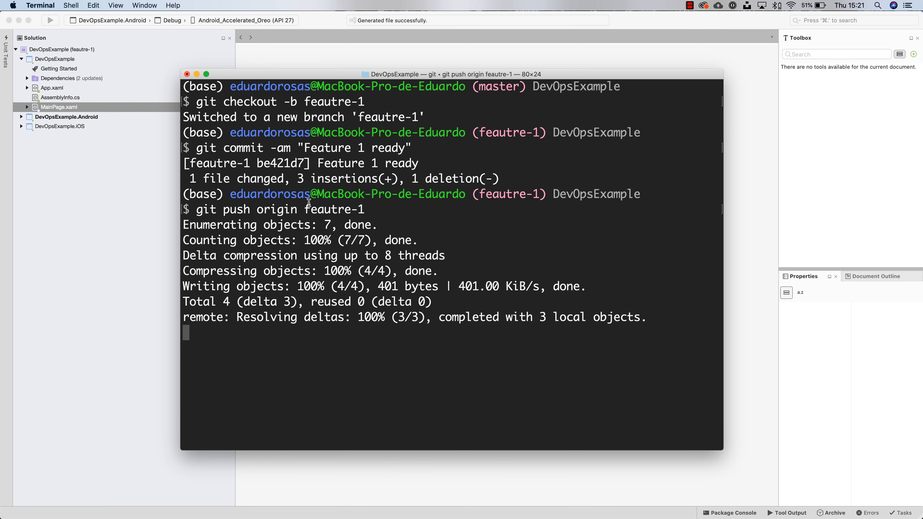
Step: Switch to the DevOpsExample repository on GitHub in Chrome and create the pull request "Feature 1 ready" from feautre-1 into master
{"action": "key", "text": "ctrl+Up"}
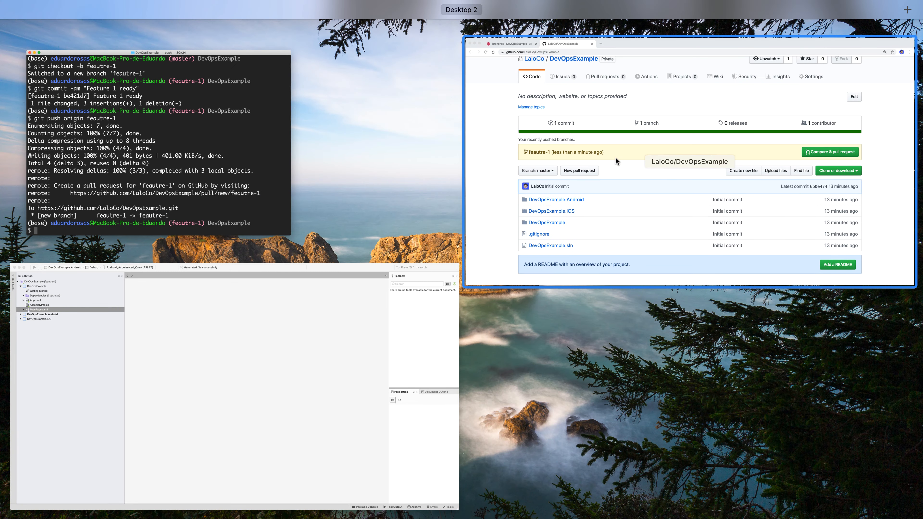
{"action": "left_click", "coordinate": [556, 158]}
{"action": "left_click", "coordinate": [165, 283]}
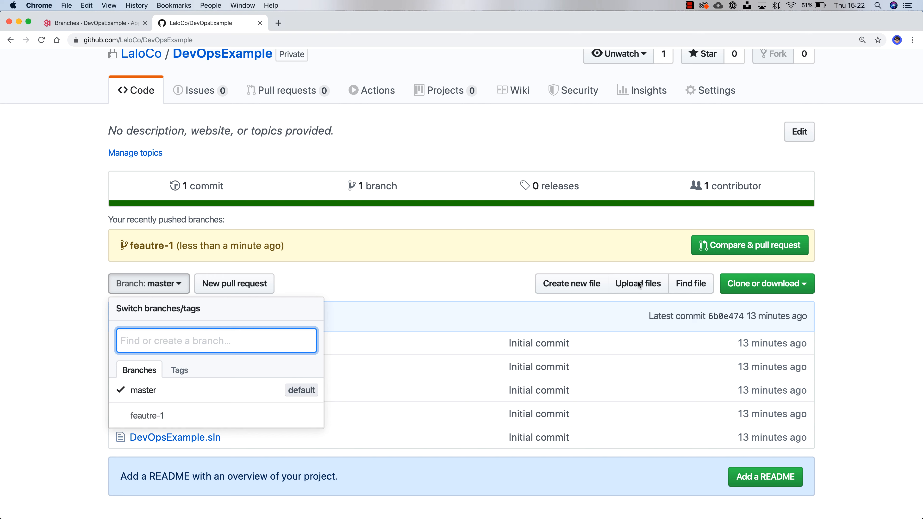
{"action": "left_click", "coordinate": [755, 250]}
{"action": "left_click", "coordinate": [755, 249]}
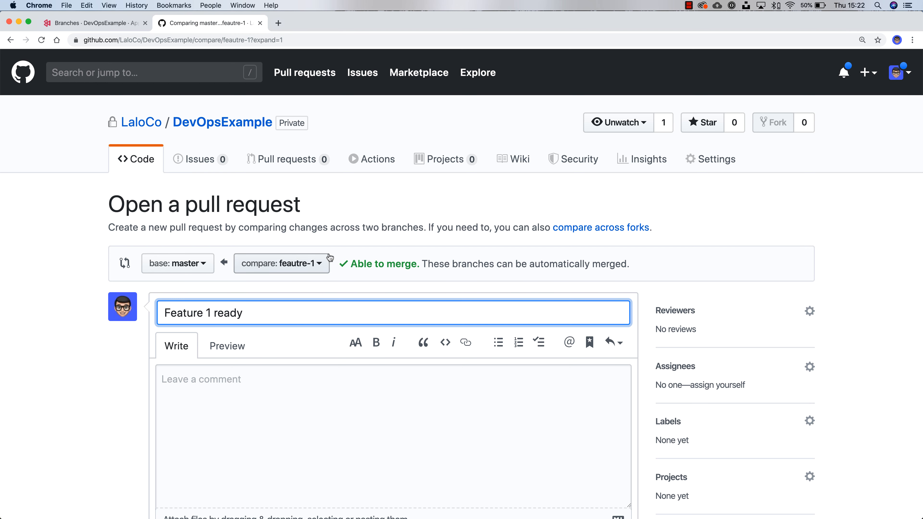
{"action": "scroll", "coordinate": [200, 257], "scroll_direction": "down", "scroll_amount": 5}
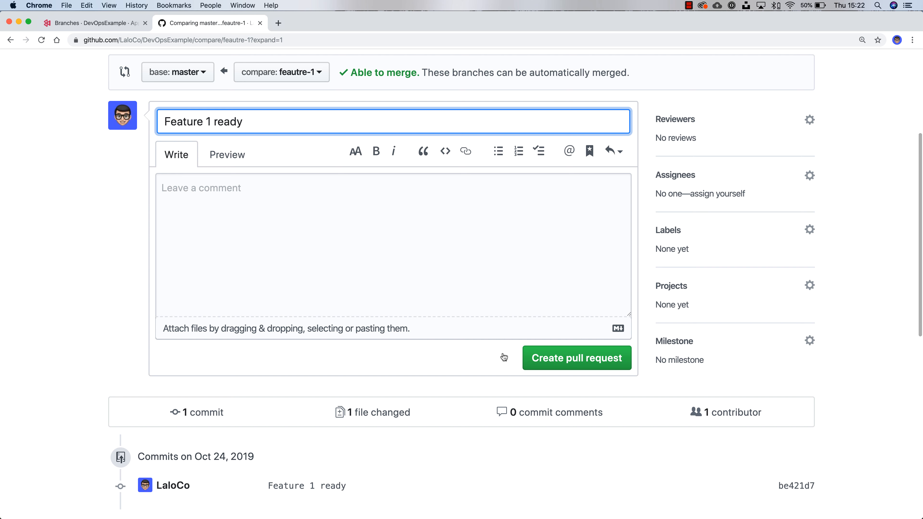
{"action": "left_click", "coordinate": [596, 359]}
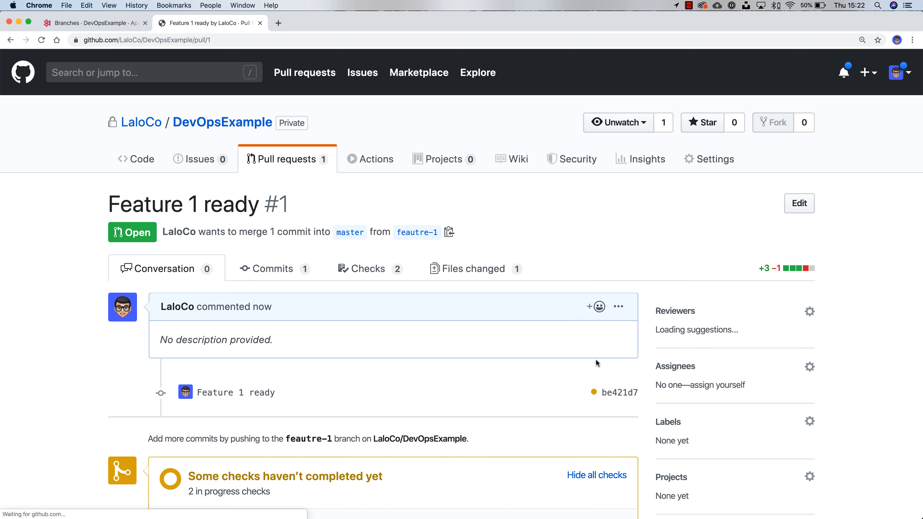
Step: Examine the pull request's App Center checks for Android and iOS, in both the conversation and the detailed checks view
{"action": "scroll", "coordinate": [303, 369], "scroll_direction": "down", "scroll_amount": 4}
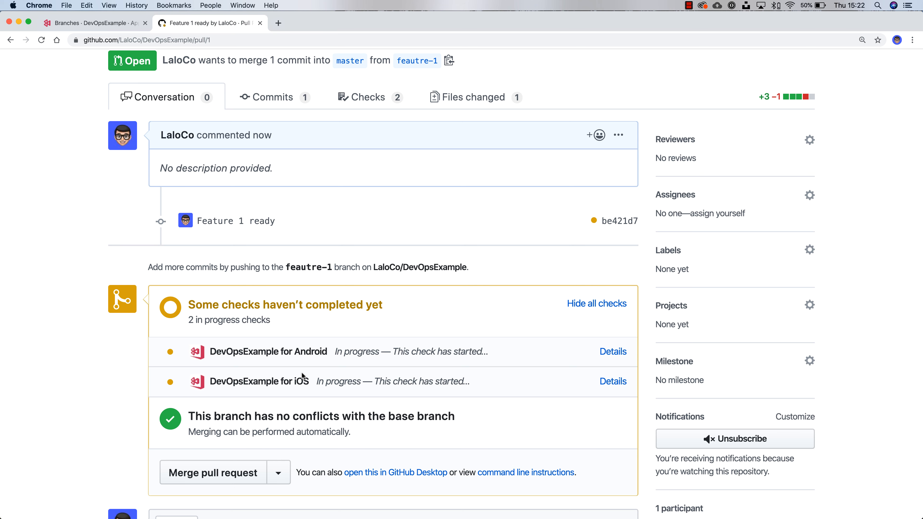
{"action": "scroll", "coordinate": [301, 372], "scroll_direction": "down", "scroll_amount": 1}
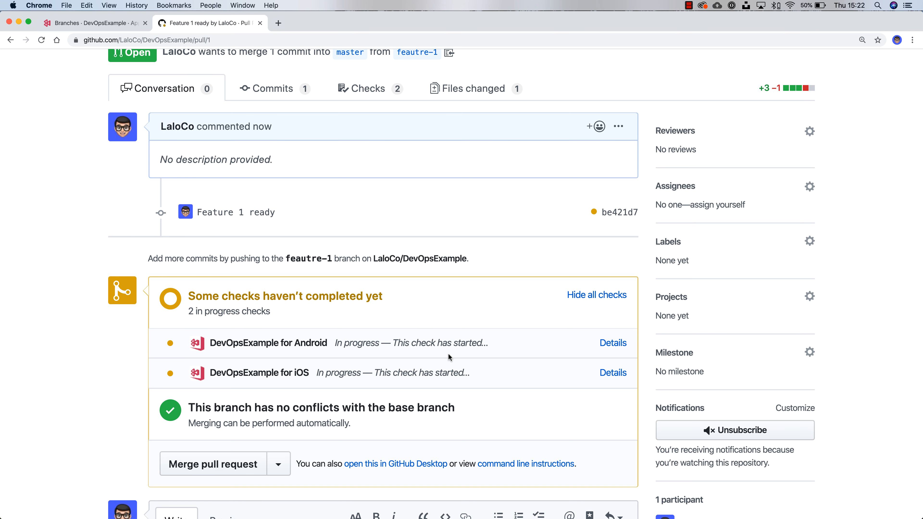
{"action": "scroll", "coordinate": [276, 357], "scroll_direction": "down", "scroll_amount": 1}
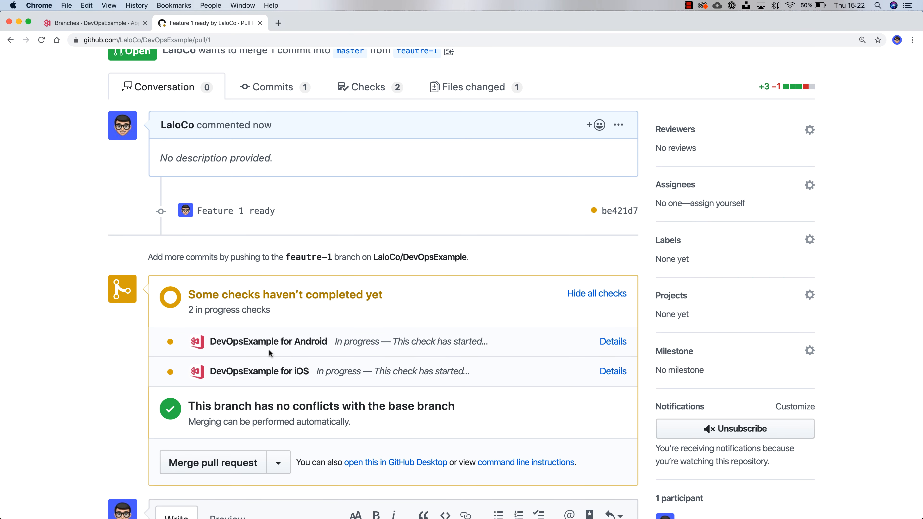
{"action": "left_click", "coordinate": [366, 88]}
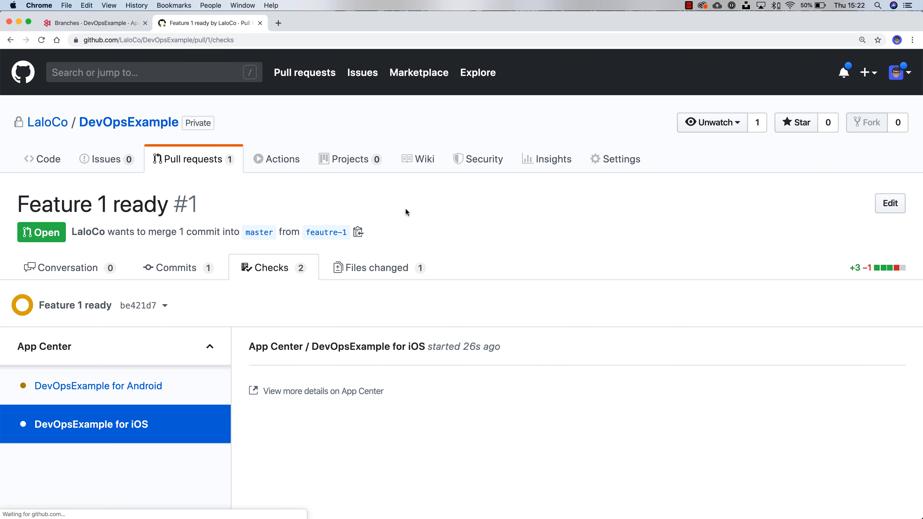
{"action": "scroll", "coordinate": [275, 286], "scroll_direction": "down", "scroll_amount": 1}
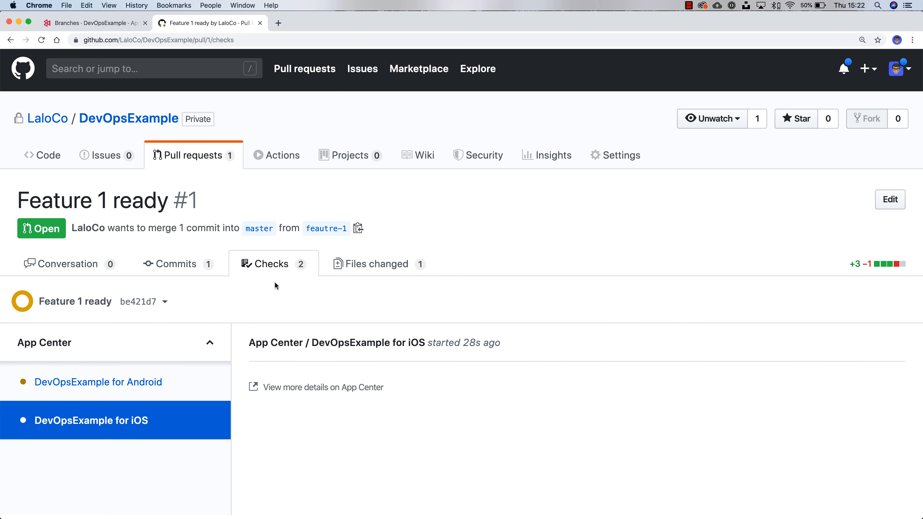
{"action": "scroll", "coordinate": [276, 285], "scroll_direction": "up", "scroll_amount": 1}
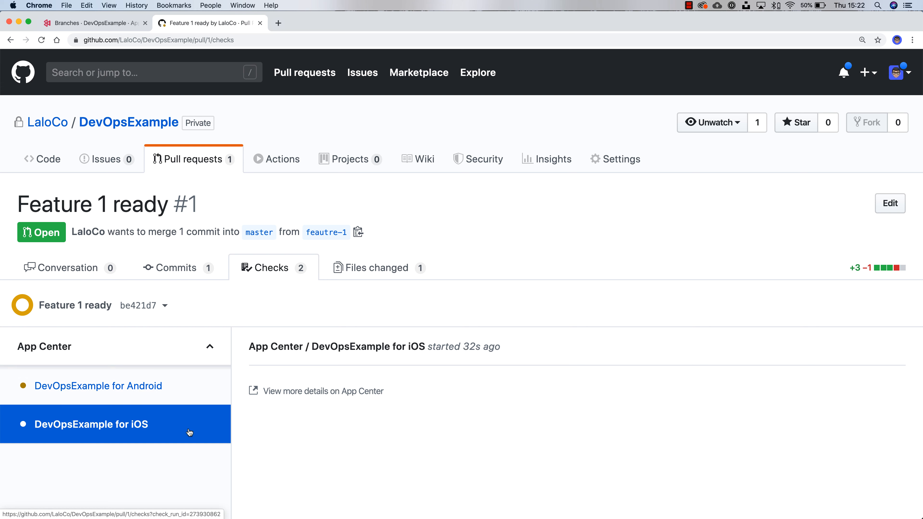
{"action": "left_click", "coordinate": [69, 278]}
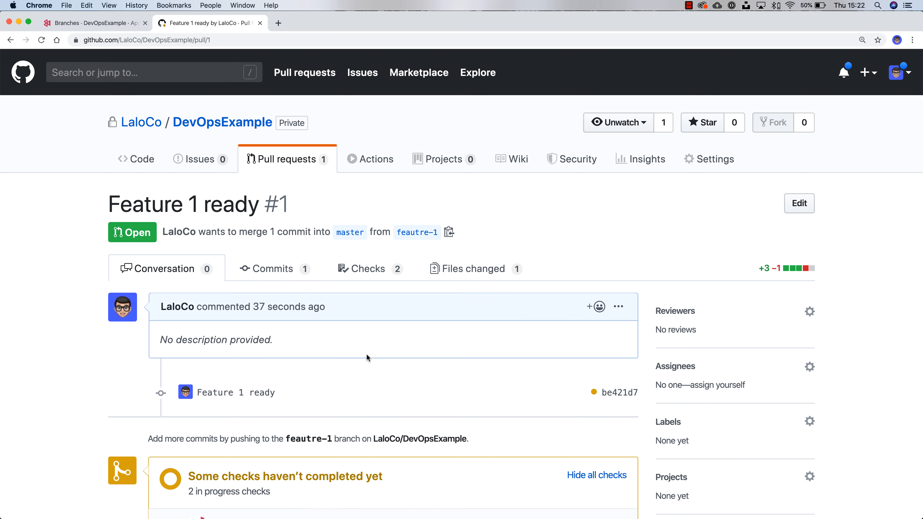
{"action": "scroll", "coordinate": [367, 355], "scroll_direction": "down", "scroll_amount": 5}
{"action": "scroll", "coordinate": [367, 355], "scroll_direction": "up", "scroll_amount": 2}
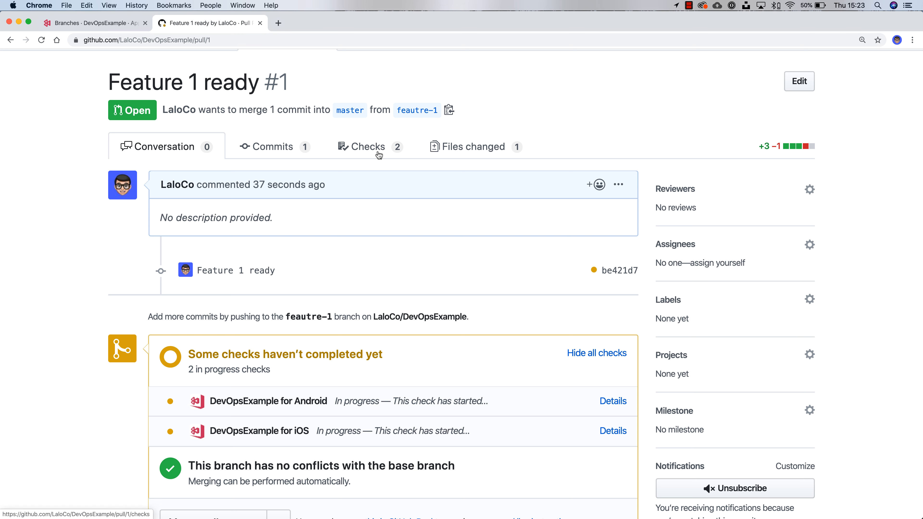
{"action": "scroll", "coordinate": [378, 156], "scroll_direction": "up", "scroll_amount": 5}
Step: Switch to App Center and view the iOS app's master branch builds, opening the output of the "Feature 1 ready" build
{"action": "left_click", "coordinate": [68, 23]}
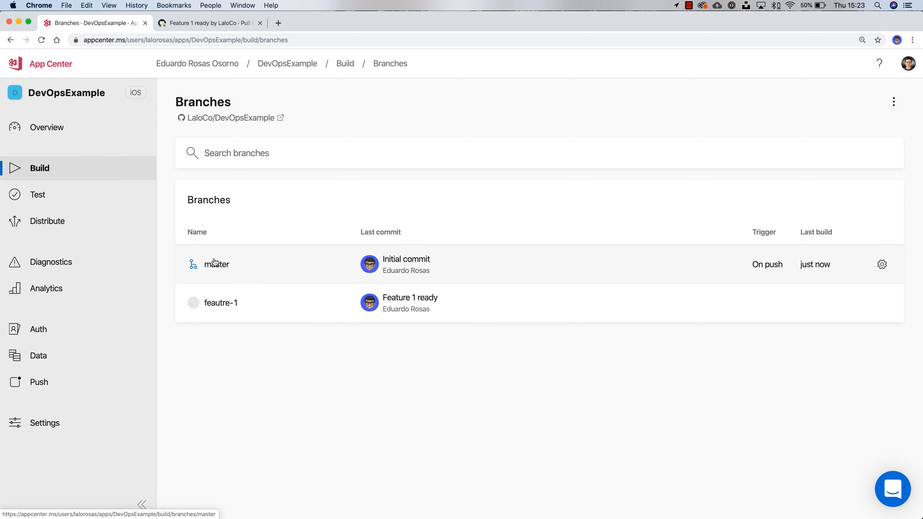
{"action": "left_click", "coordinate": [254, 267]}
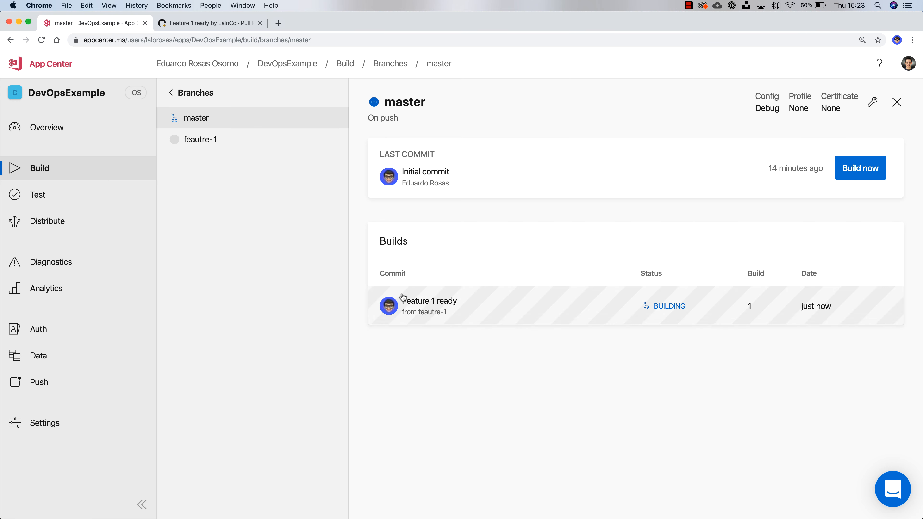
{"action": "left_click", "coordinate": [191, 22]}
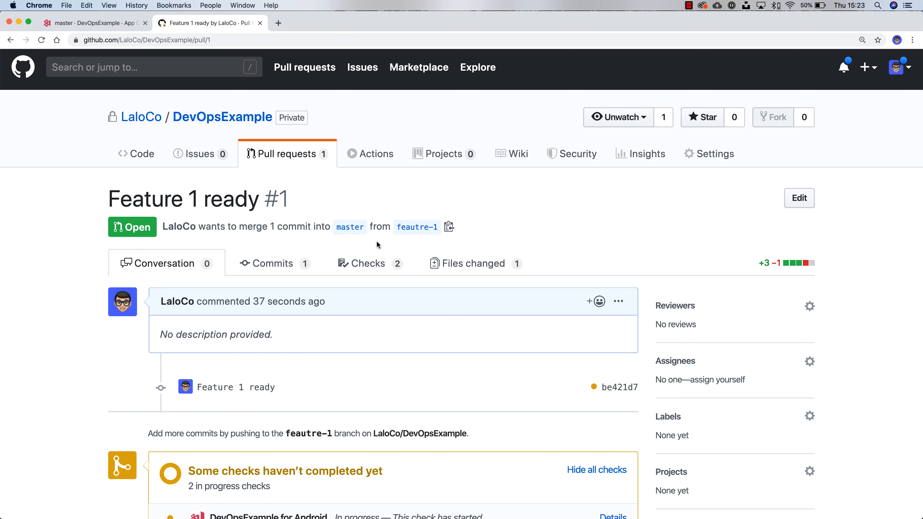
{"action": "scroll", "coordinate": [376, 240], "scroll_direction": "up", "scroll_amount": 2}
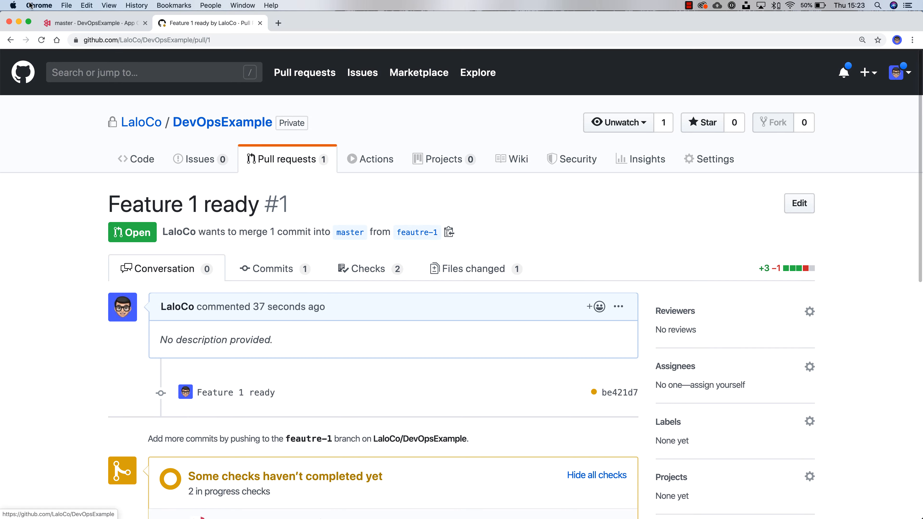
{"action": "left_click", "coordinate": [79, 24]}
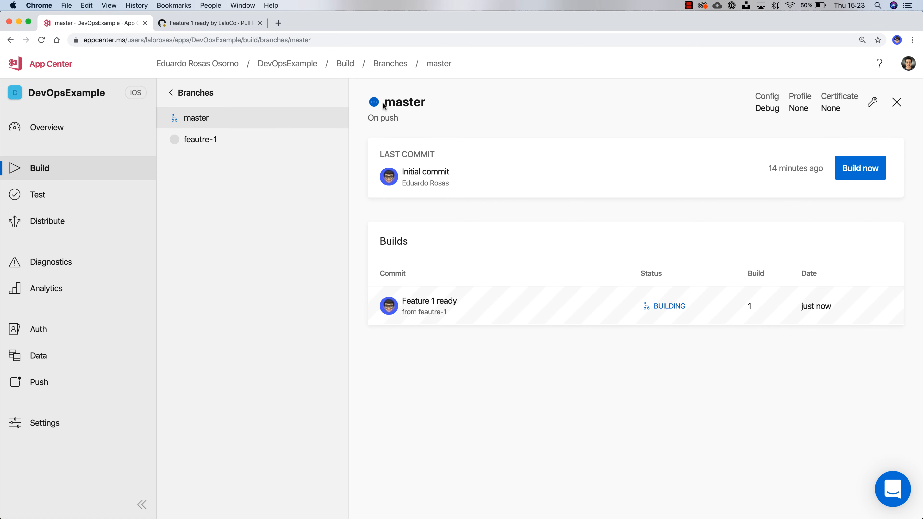
{"action": "left_click_drag", "start_coordinate": [385, 100], "coordinate": [428, 105]}
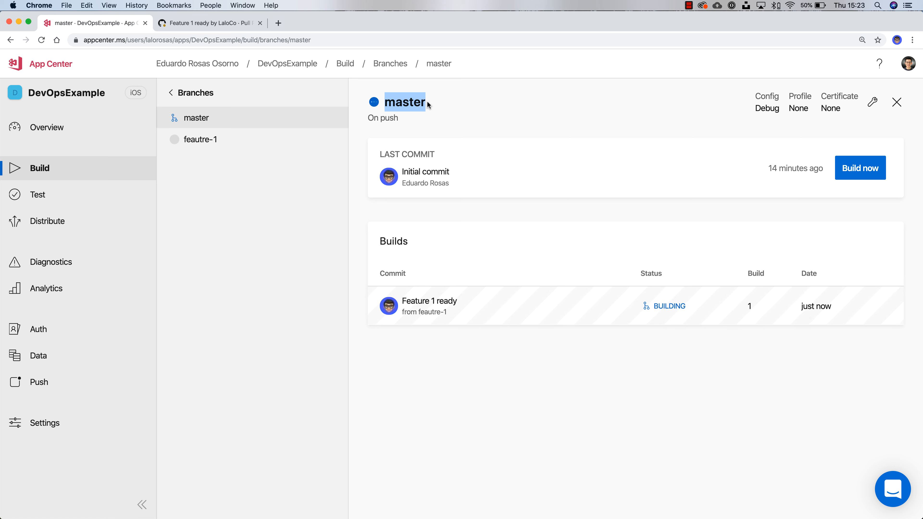
{"action": "left_click", "coordinate": [526, 301]}
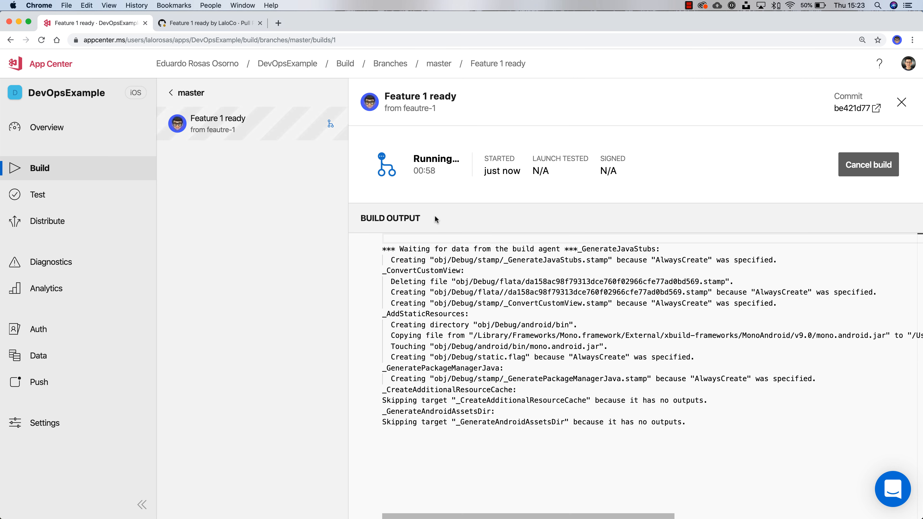
Step: View the master branch builds of the Android DevOpsExample app in App Center
{"action": "left_click", "coordinate": [189, 63]}
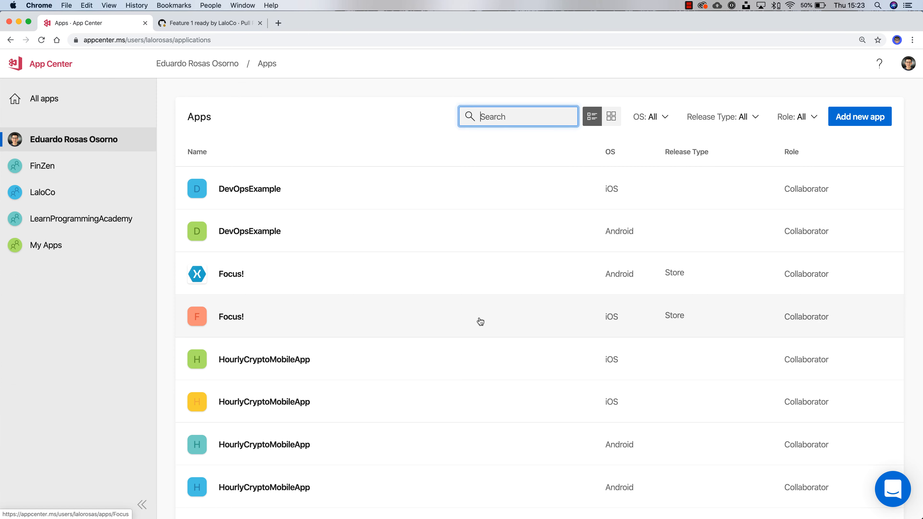
{"action": "left_click", "coordinate": [358, 239]}
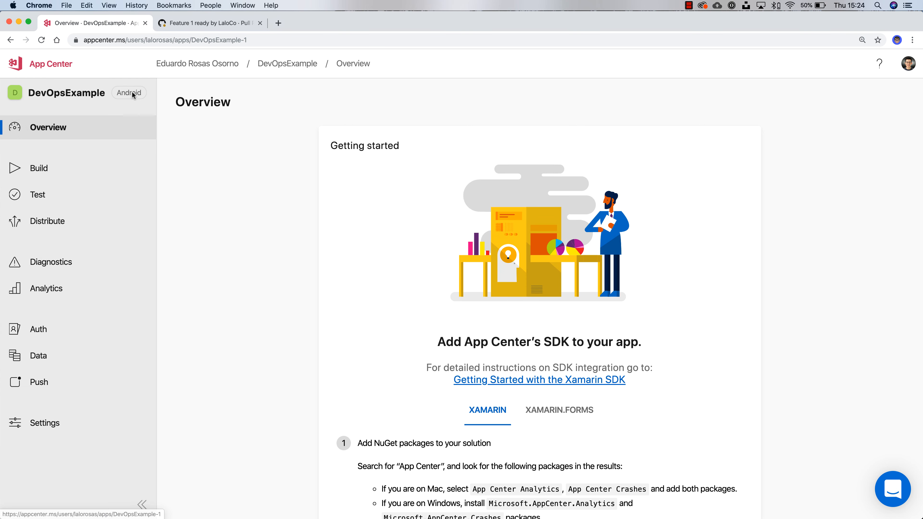
{"action": "left_click", "coordinate": [39, 169]}
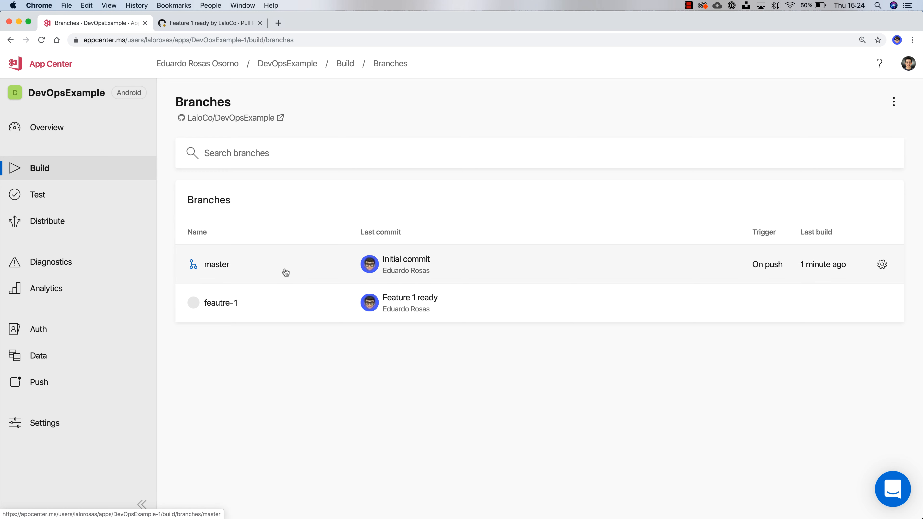
{"action": "left_click", "coordinate": [283, 267]}
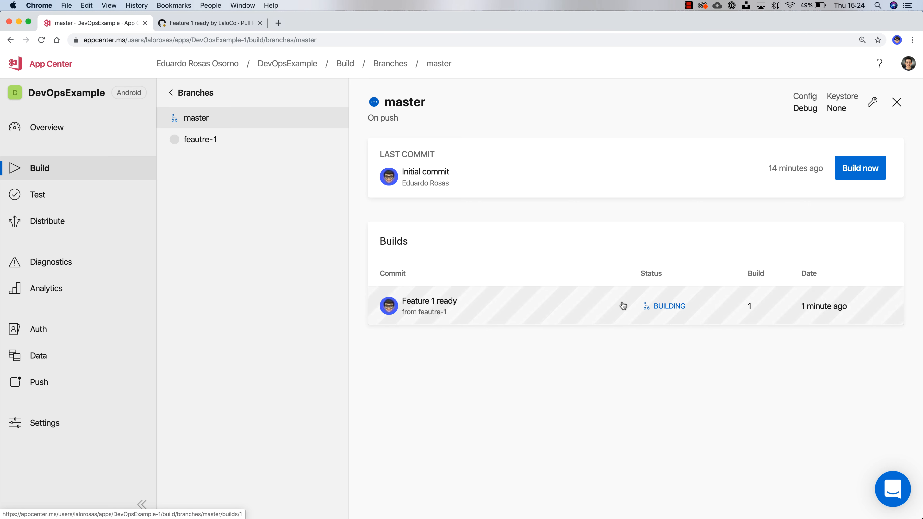
Step: Return to the GitHub pull request and review the status of all its iOS and Android build checks
{"action": "left_click", "coordinate": [200, 23]}
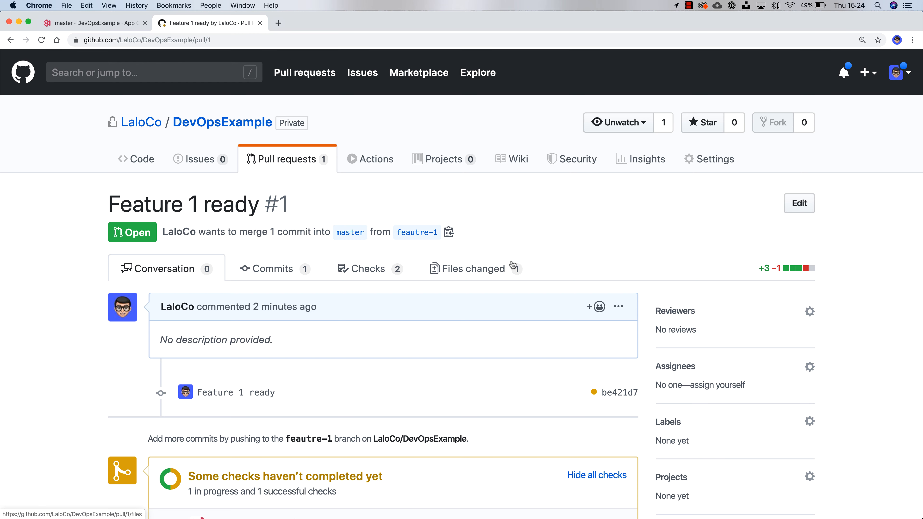
{"action": "scroll", "coordinate": [512, 264], "scroll_direction": "down", "scroll_amount": 6}
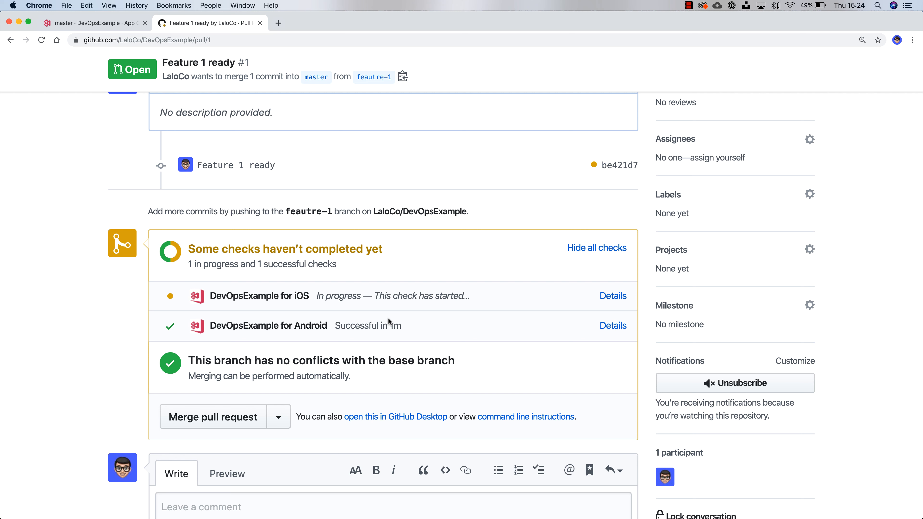
{"action": "scroll", "coordinate": [387, 318], "scroll_direction": "up", "scroll_amount": 6}
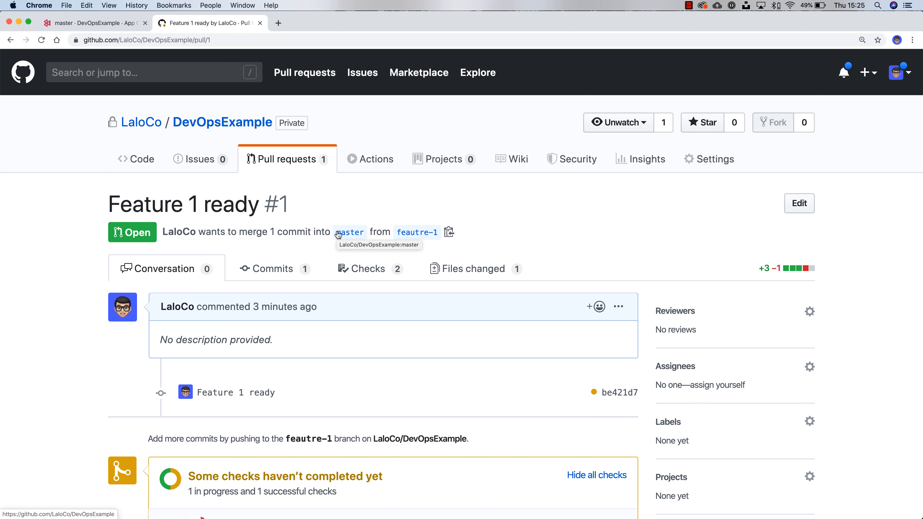
{"action": "scroll", "coordinate": [414, 282], "scroll_direction": "down", "scroll_amount": 5}
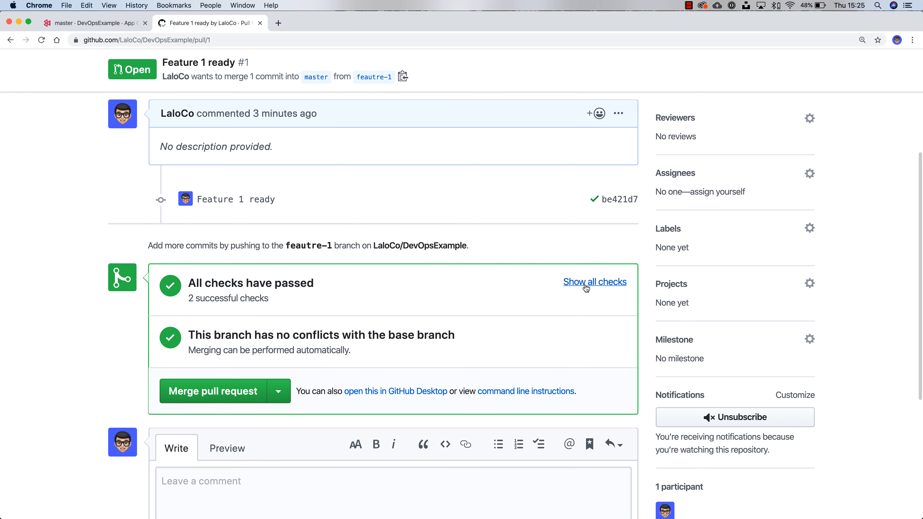
{"action": "left_click", "coordinate": [586, 284]}
{"action": "scroll", "coordinate": [395, 343], "scroll_direction": "down", "scroll_amount": 2}
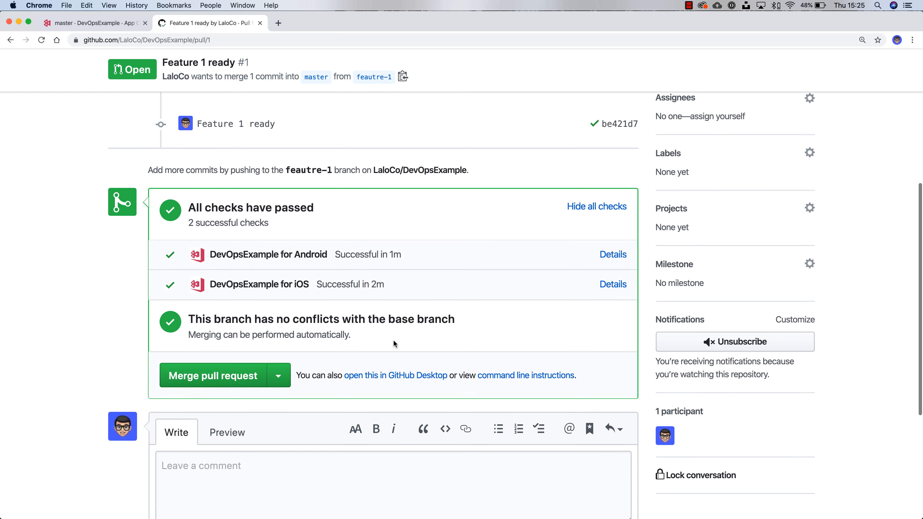
Step: Merge the "Feature 1 ready" pull request into master and delete the feautre-1 branch
{"action": "left_click", "coordinate": [215, 377]}
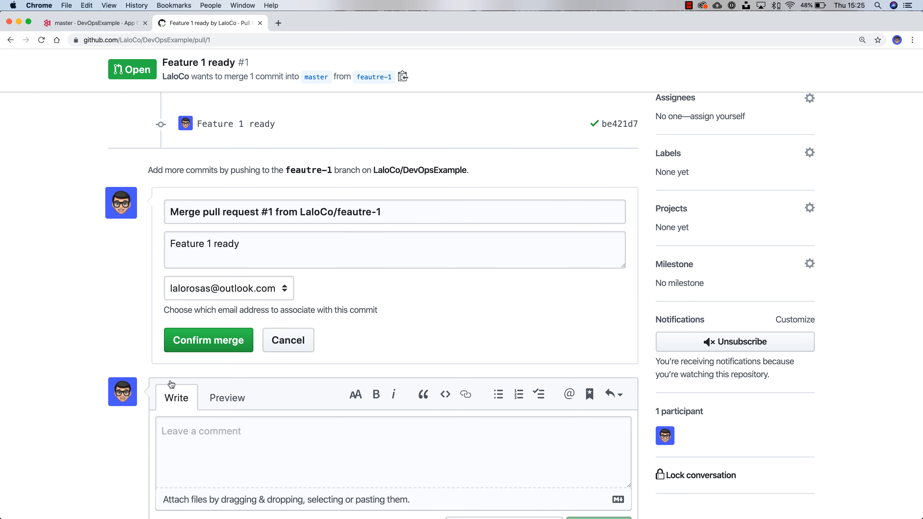
{"action": "left_click", "coordinate": [242, 338]}
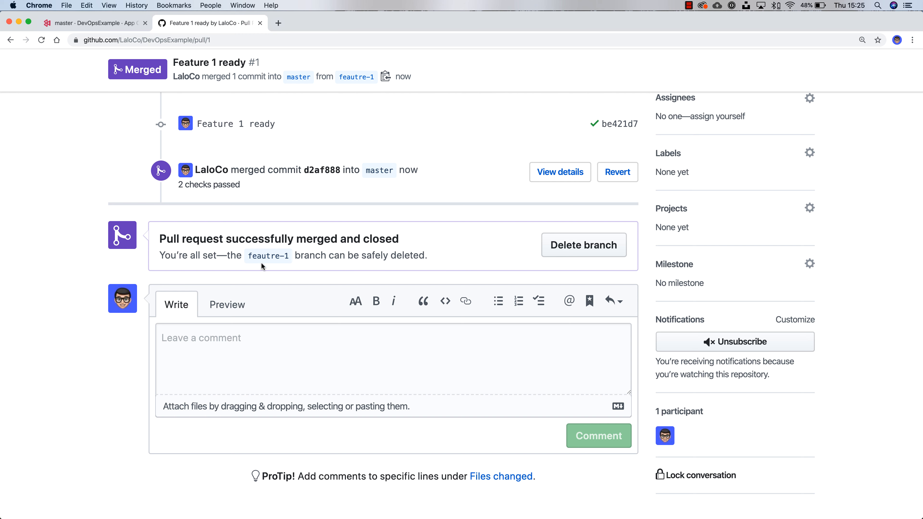
{"action": "left_click", "coordinate": [576, 244]}
{"action": "scroll", "coordinate": [573, 247], "scroll_direction": "down", "scroll_amount": 1}
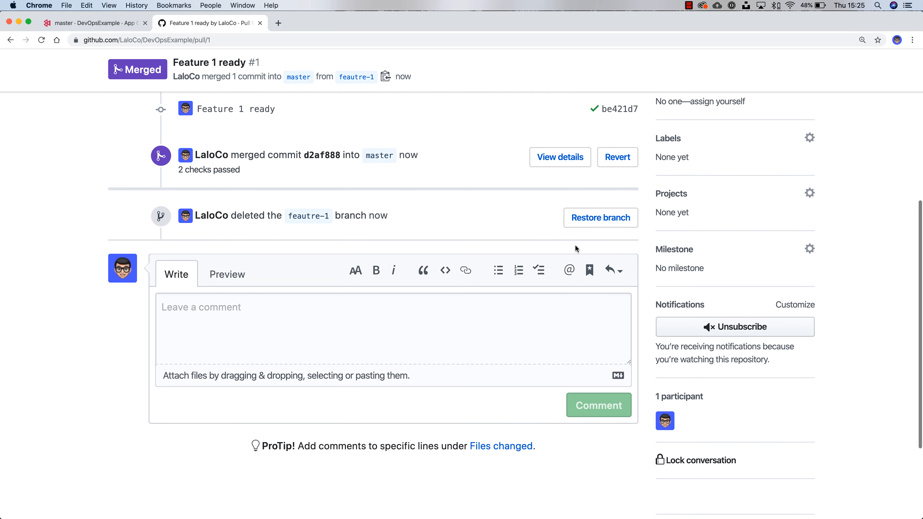
Step: Switch to App Center and inspect the Android app's master build for the pull request merge, highlighting its build type
{"action": "left_click", "coordinate": [103, 28]}
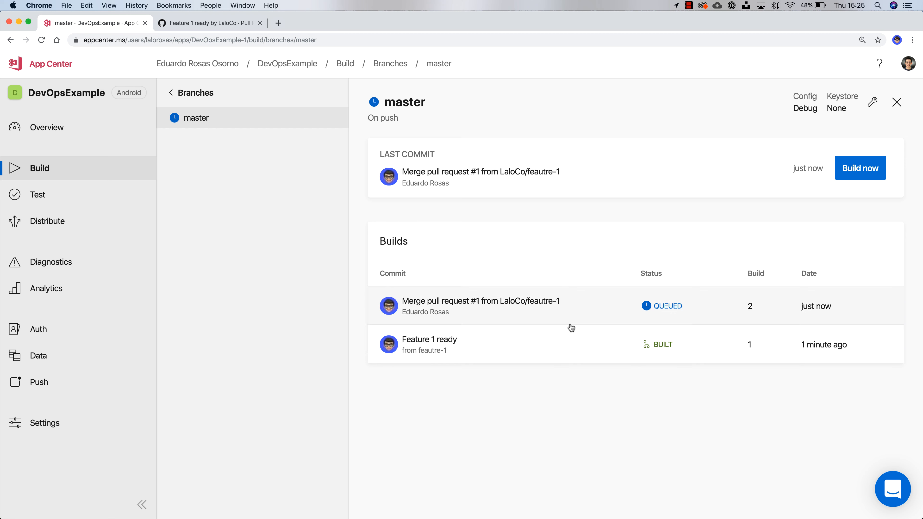
{"action": "left_click", "coordinate": [539, 305]}
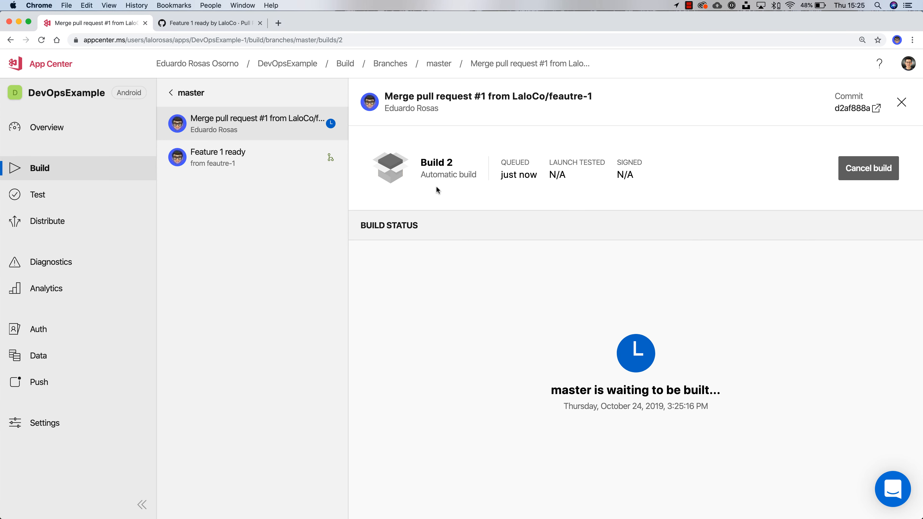
{"action": "left_click_drag", "start_coordinate": [421, 174], "coordinate": [476, 174]}
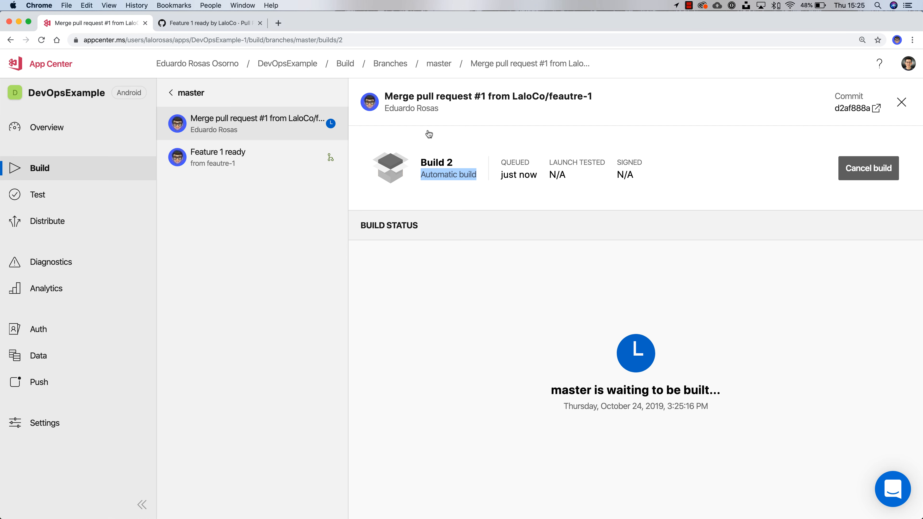
Step: Return to the Android app's list of master branch builds and highlight the branch name
{"action": "left_click", "coordinate": [192, 93]}
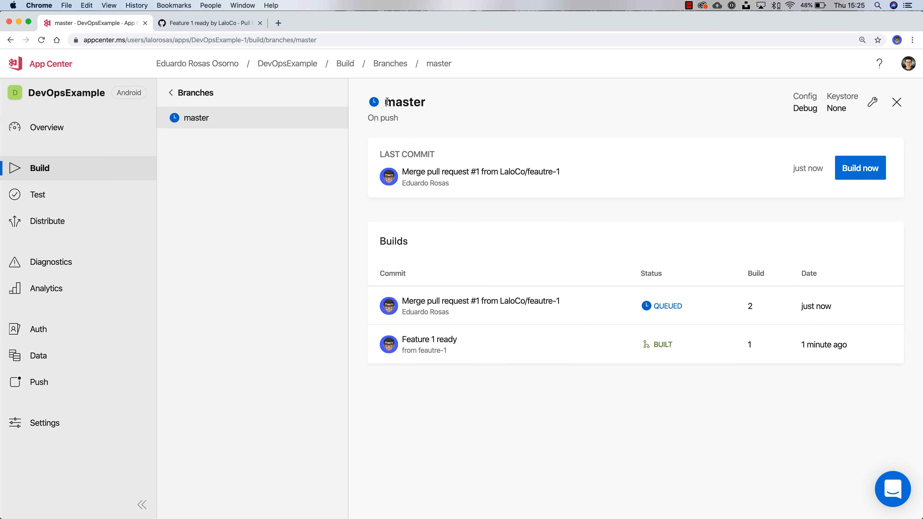
{"action": "left_click_drag", "start_coordinate": [386, 103], "coordinate": [447, 103]}
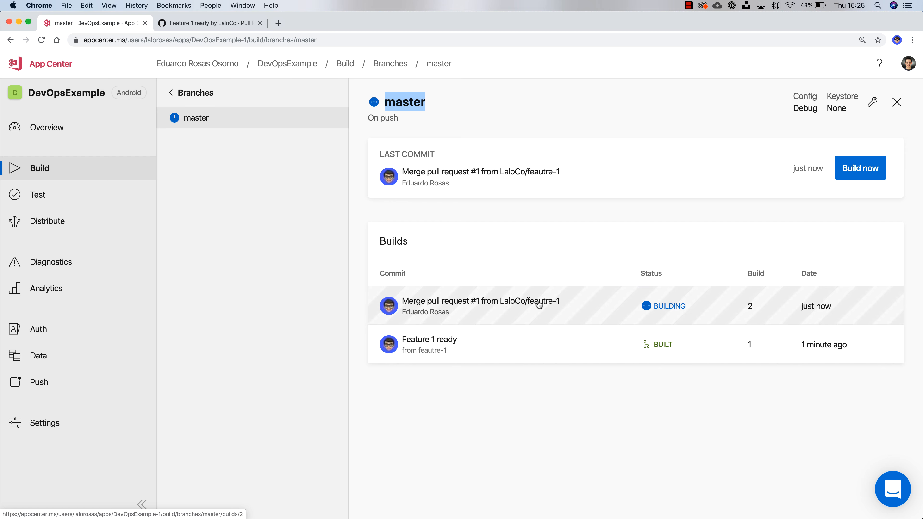
Step: Switch to GitHub and review the overview of the merged "Feature 1 ready" pull request
{"action": "left_click", "coordinate": [199, 26]}
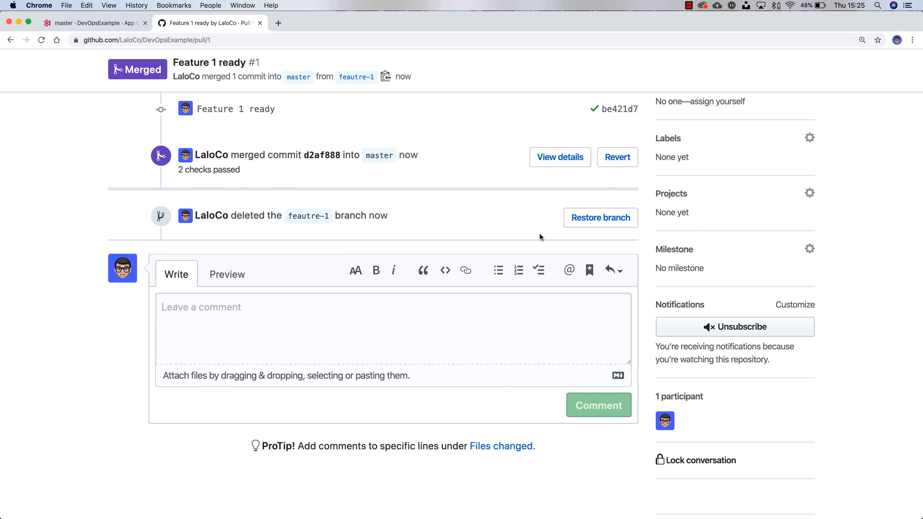
{"action": "scroll", "coordinate": [539, 235], "scroll_direction": "up", "scroll_amount": 8}
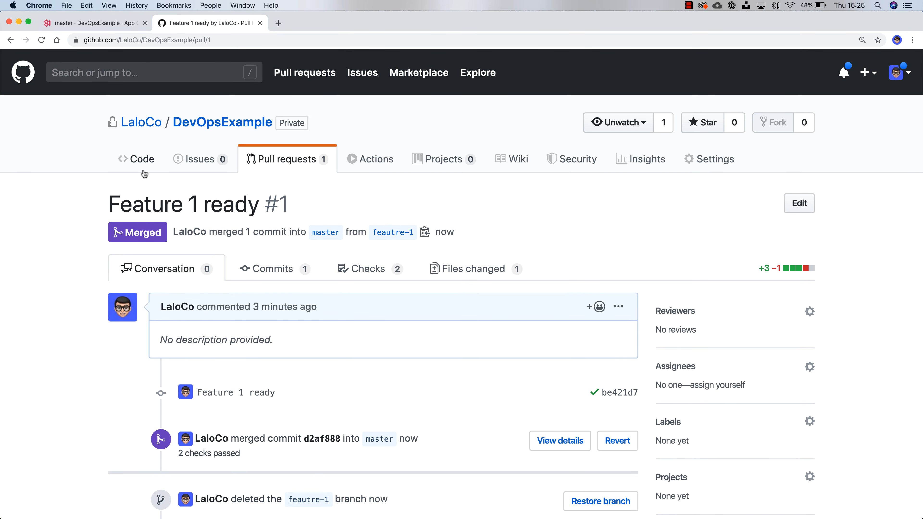
{"action": "scroll", "coordinate": [313, 173], "scroll_direction": "down", "scroll_amount": 1}
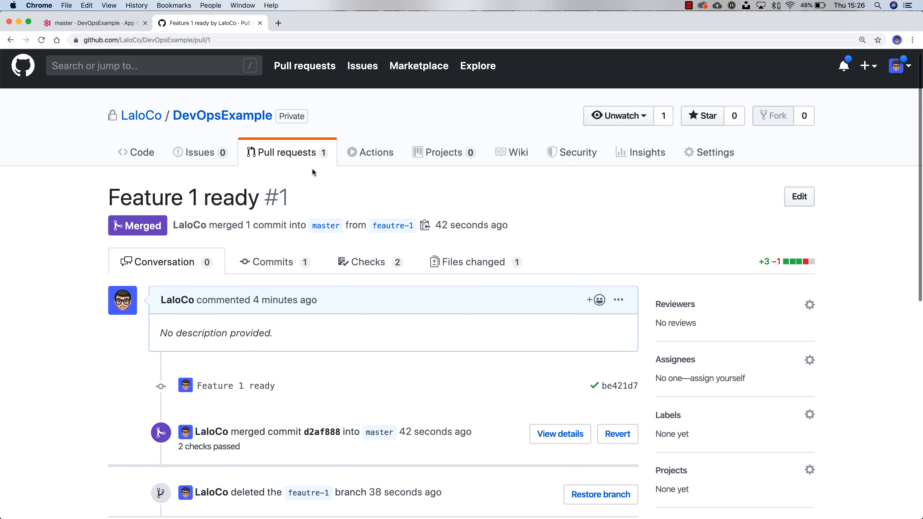
{"action": "scroll", "coordinate": [309, 166], "scroll_direction": "up", "scroll_amount": 1}
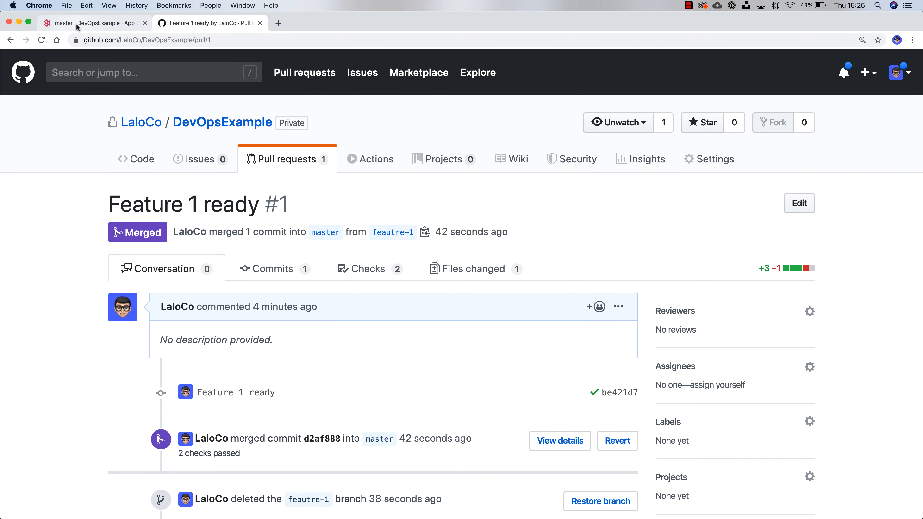
Step: Switch to App Center and view the master branch builds of the iOS DevOpsExample app
{"action": "left_click", "coordinate": [77, 26]}
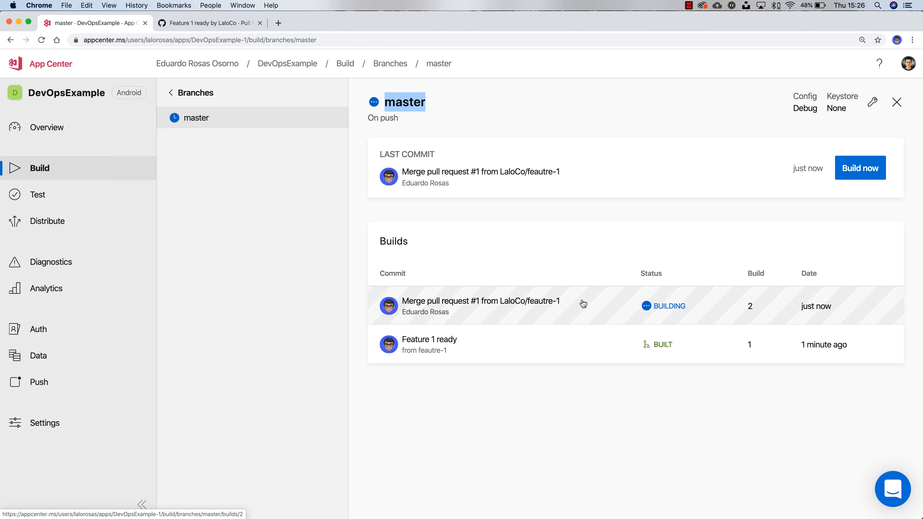
{"action": "left_click", "coordinate": [218, 64]}
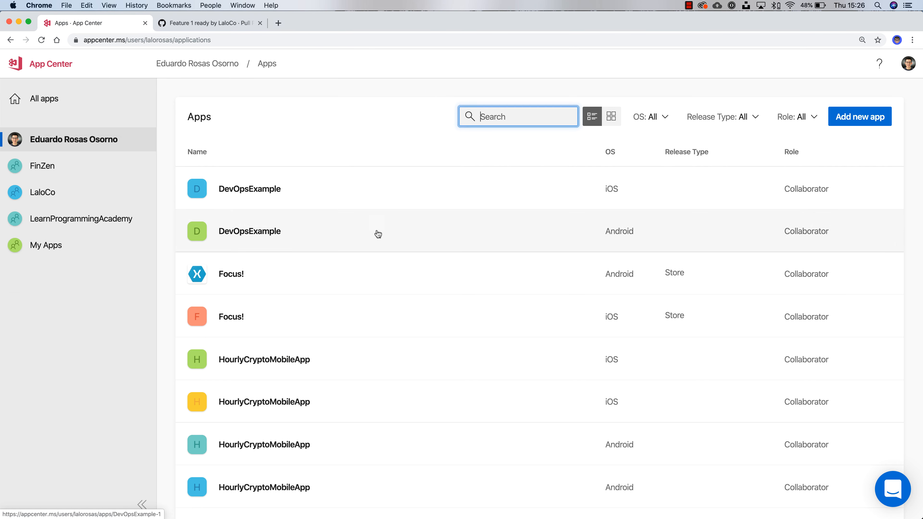
{"action": "left_click", "coordinate": [360, 200]}
{"action": "left_click", "coordinate": [52, 166]}
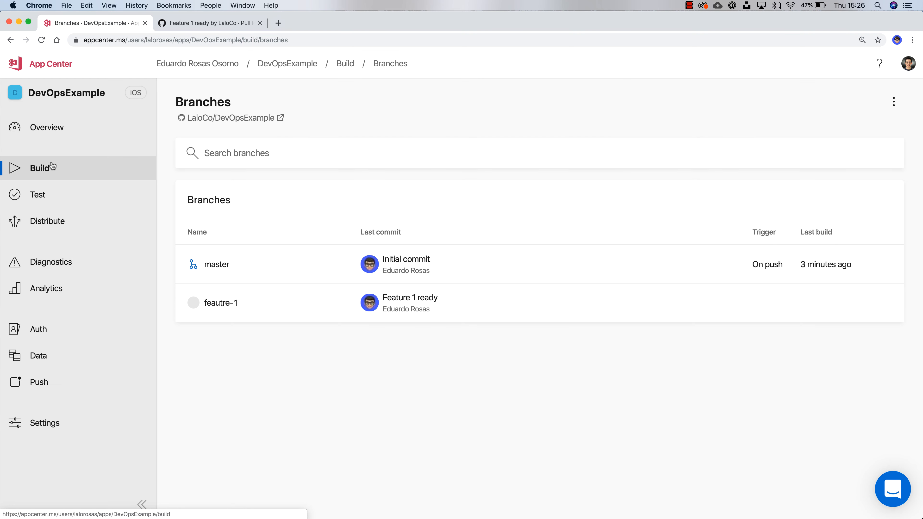
{"action": "left_click", "coordinate": [312, 264]}
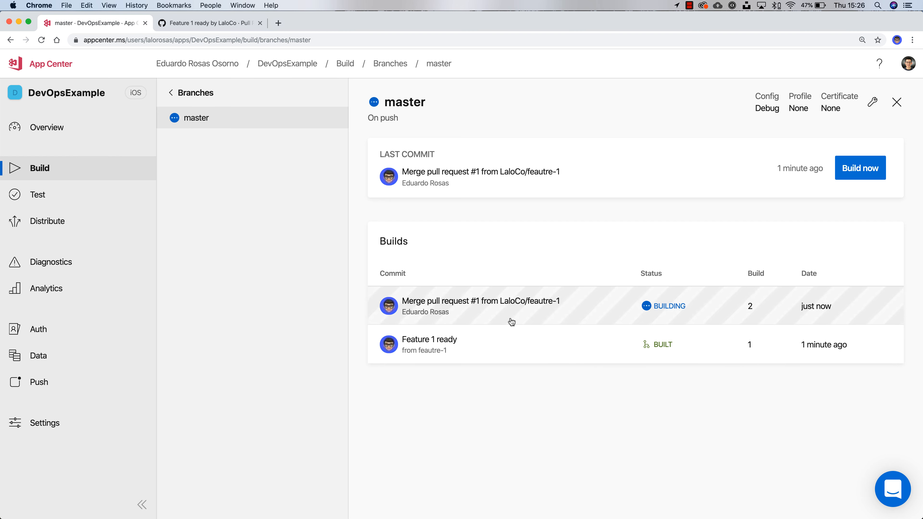
Step: Return to the GitHub pull request and view its App Center checks for "Feature 1 ready"
{"action": "left_click", "coordinate": [203, 22]}
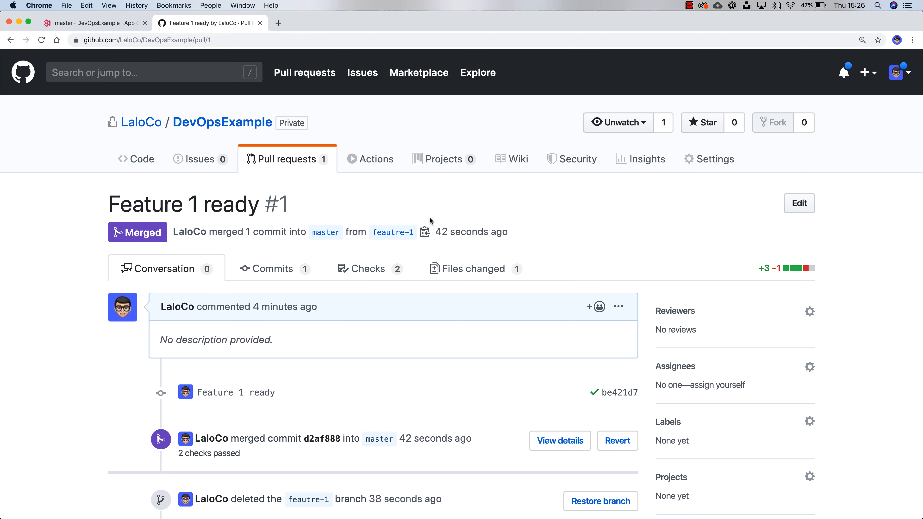
{"action": "scroll", "coordinate": [364, 189], "scroll_direction": "down", "scroll_amount": 3}
{"action": "left_click", "coordinate": [362, 186]}
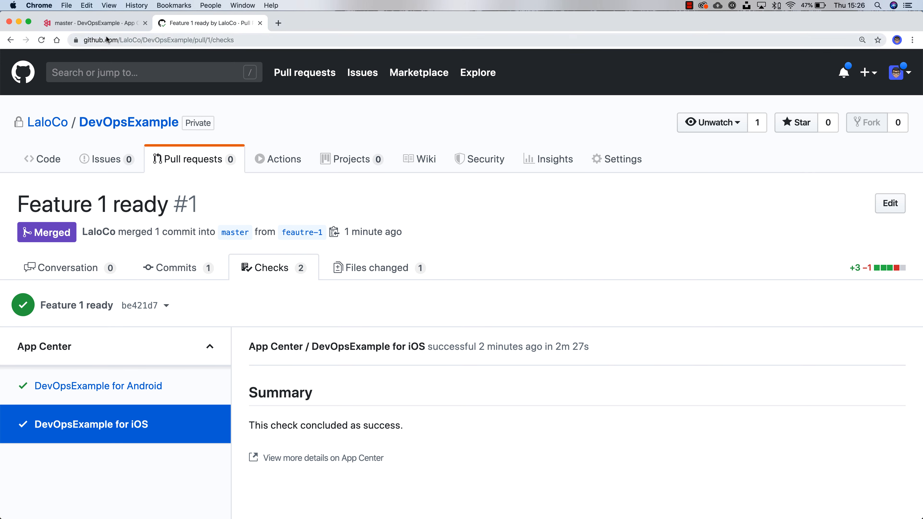
Step: View the iOS app's branch list in App Center and return to the pull request's checks on GitHub
{"action": "left_click", "coordinate": [93, 23]}
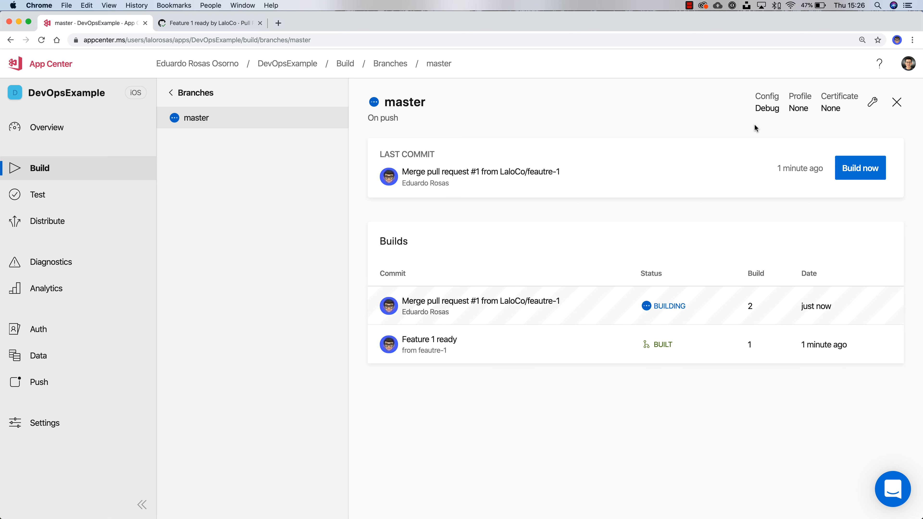
{"action": "left_click", "coordinate": [180, 93]}
{"action": "mouse_move", "coordinate": [443, 274]}
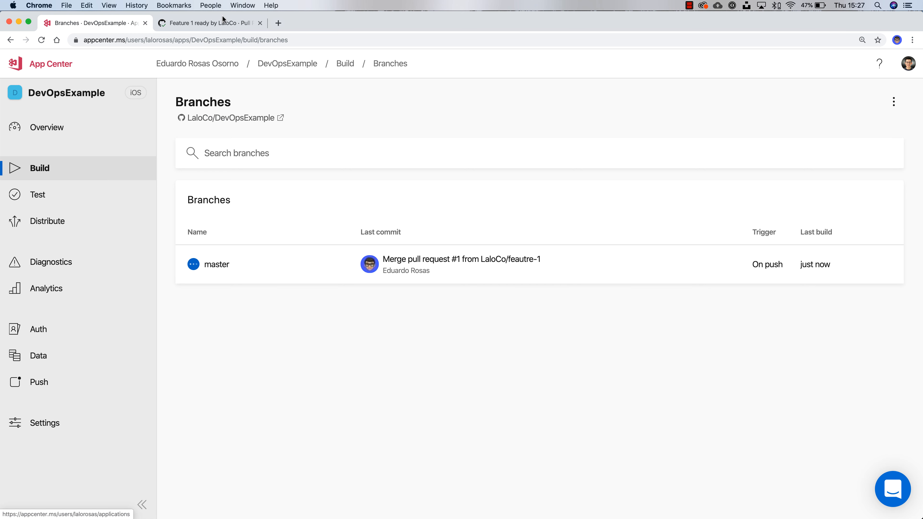
{"action": "left_click", "coordinate": [220, 22]}
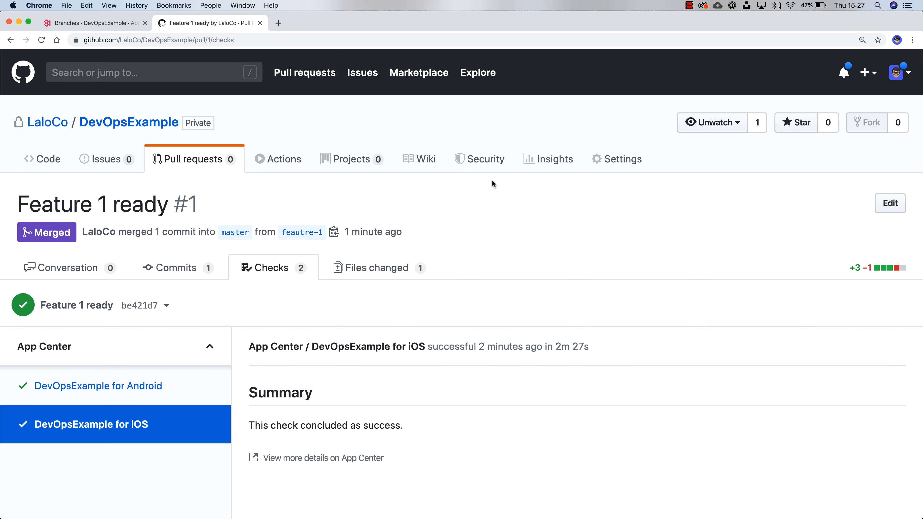